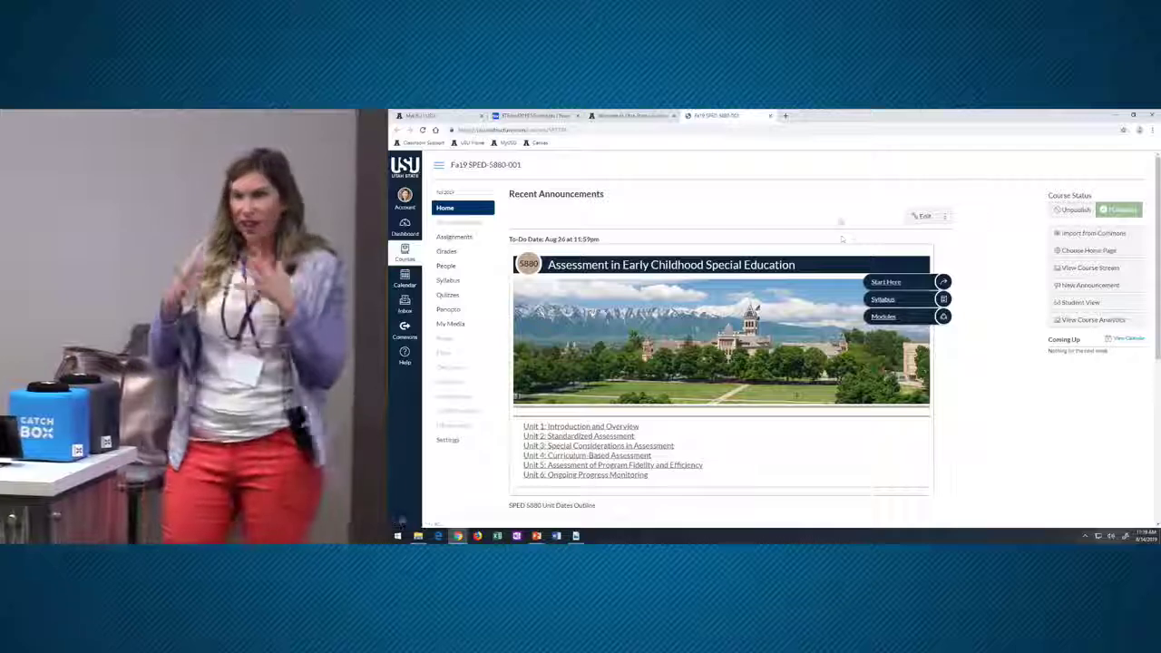
{"action": "scroll", "coordinate": [816, 245], "scroll_direction": "down", "scroll_amount": 1}
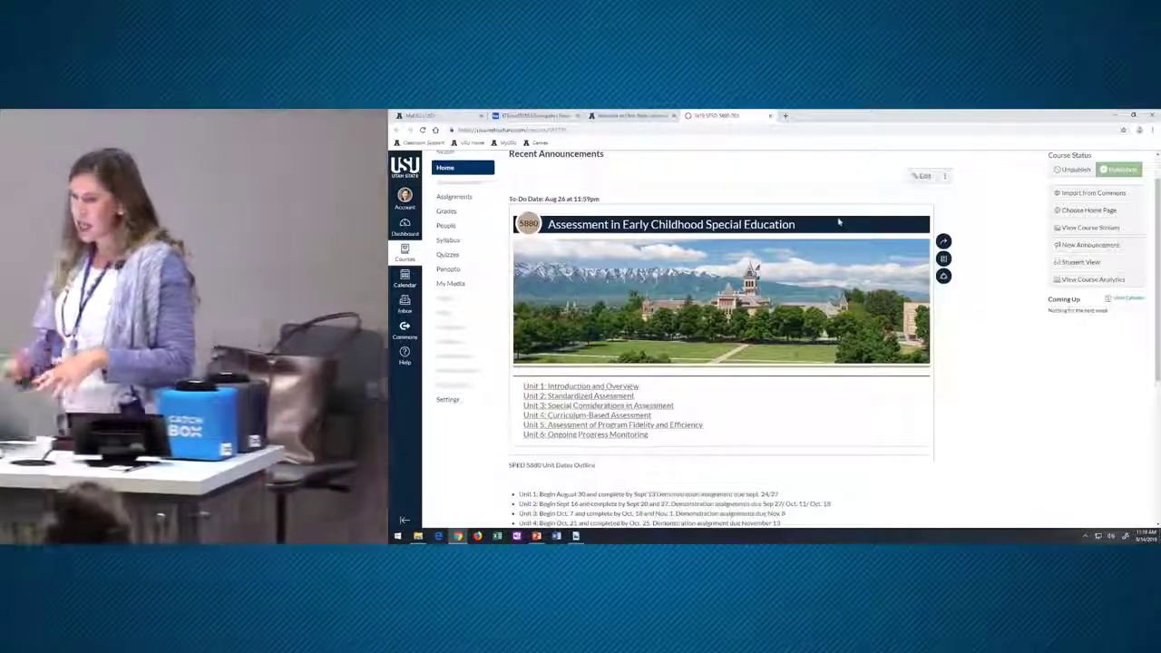
{"action": "scroll", "coordinate": [839, 222], "scroll_direction": "up", "scroll_amount": 1}
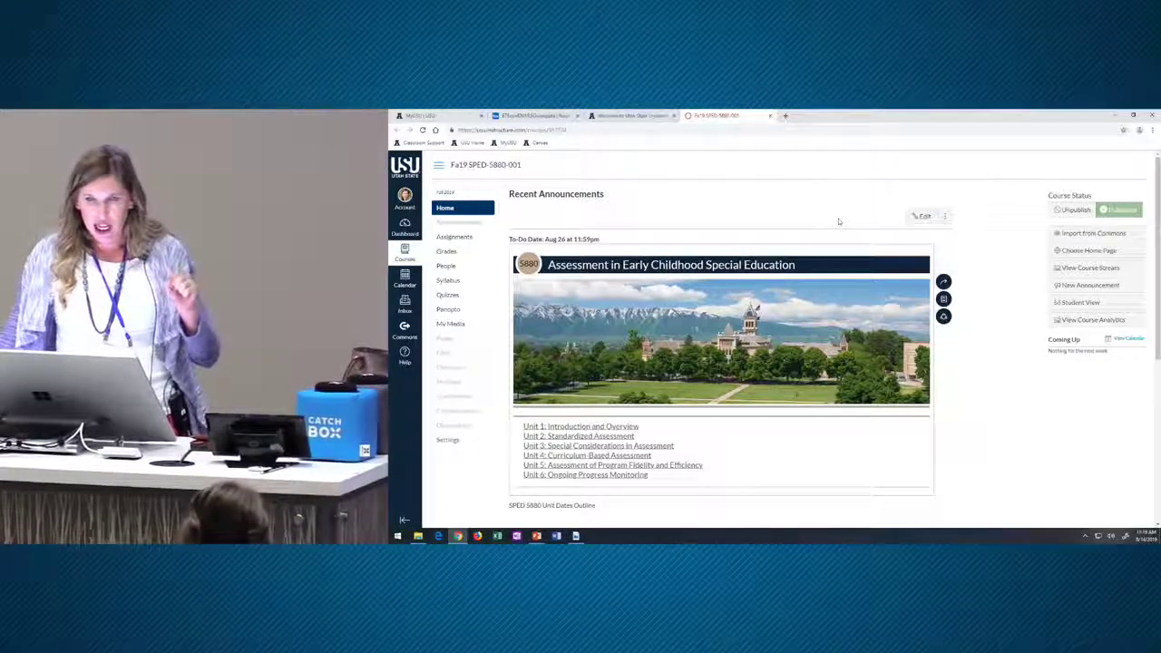
{"action": "scroll", "coordinate": [828, 215], "scroll_direction": "down", "scroll_amount": 1}
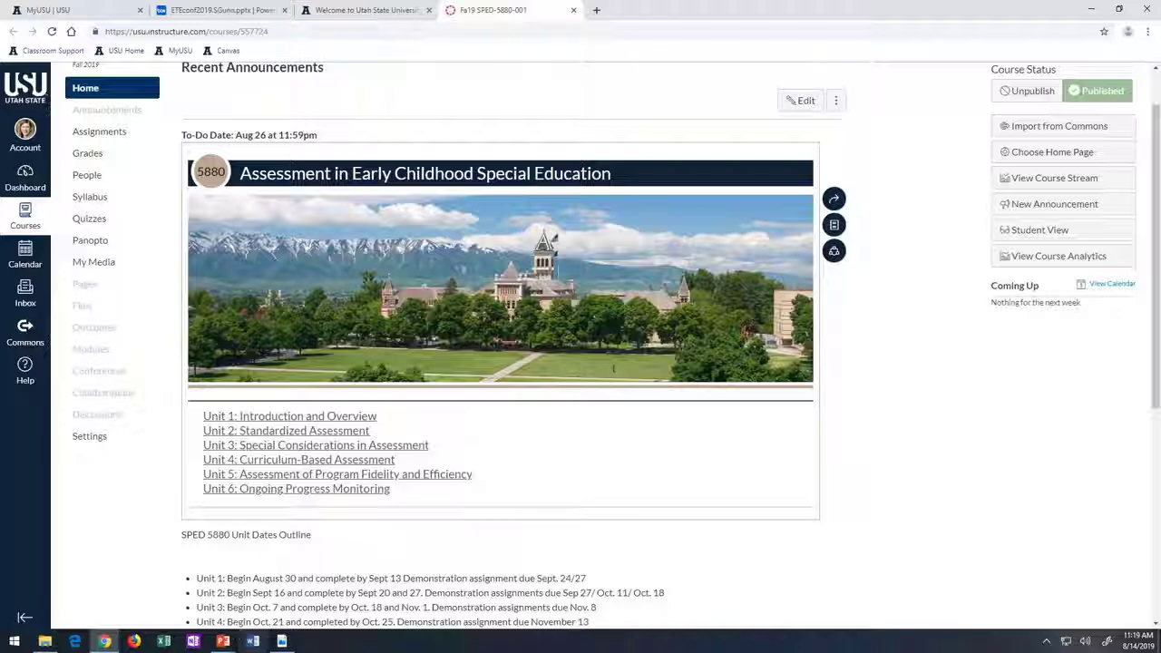
- In the conference presentation, open the SPED 5710 course link on slide 5, Organization on Canvas
{"action": "mouse_move", "coordinate": [536, 535]}
{"action": "left_click", "coordinate": [199, 600]}
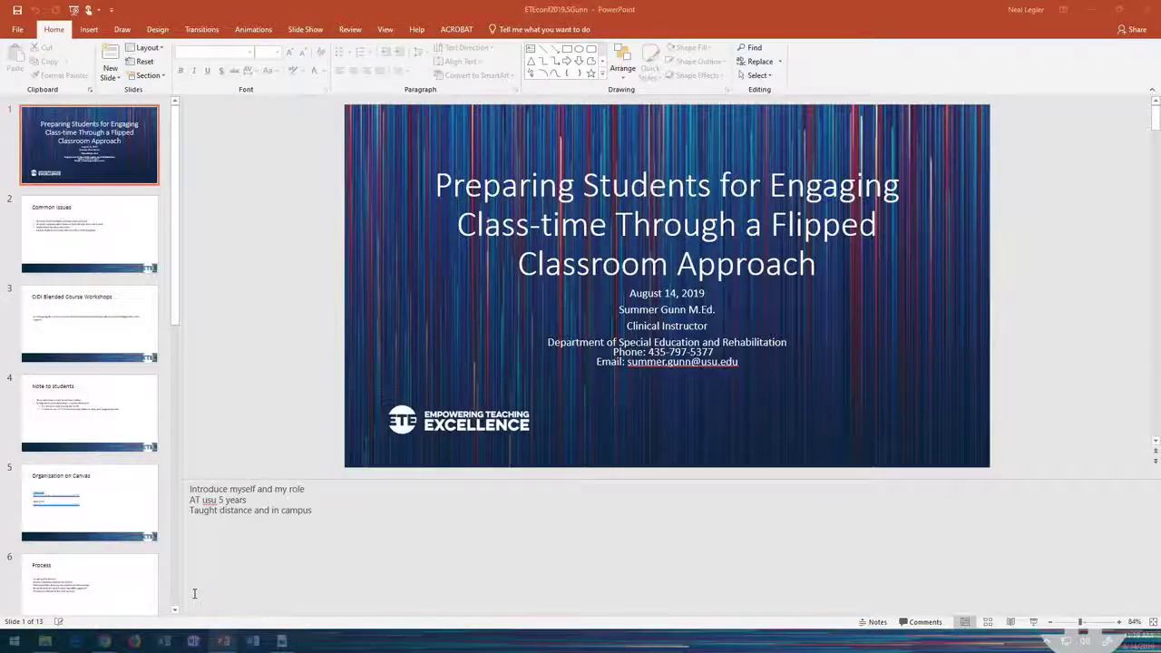
{"action": "left_click", "coordinate": [88, 503]}
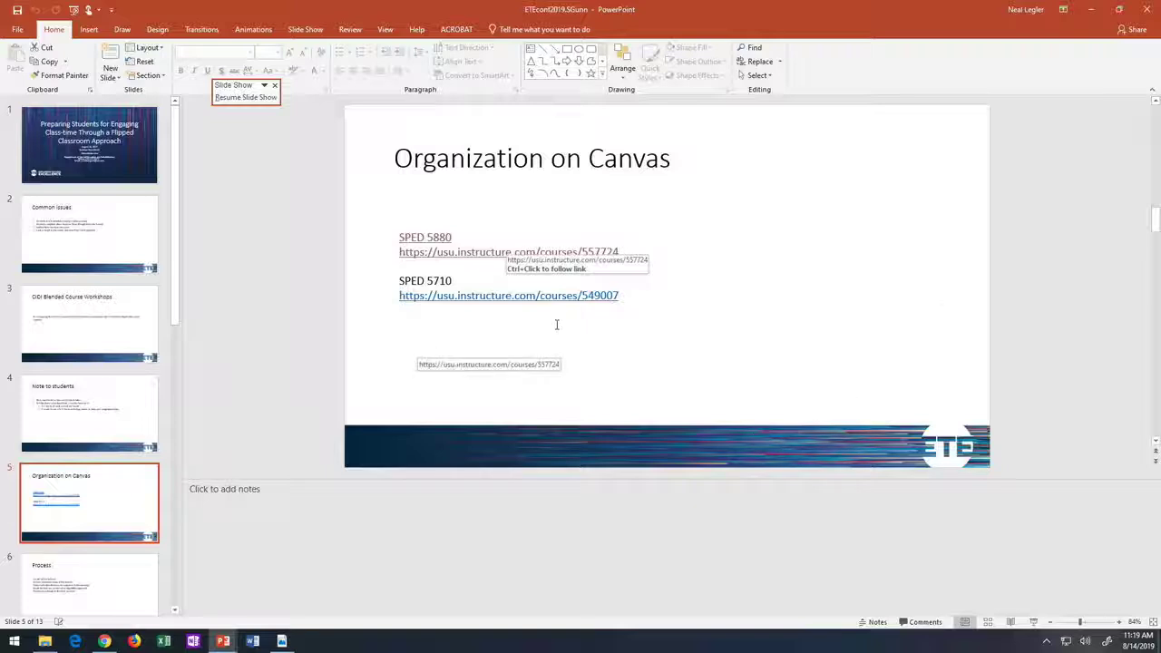
{"action": "left_click", "coordinate": [553, 296]}
{"action": "right_click", "coordinate": [553, 296]}
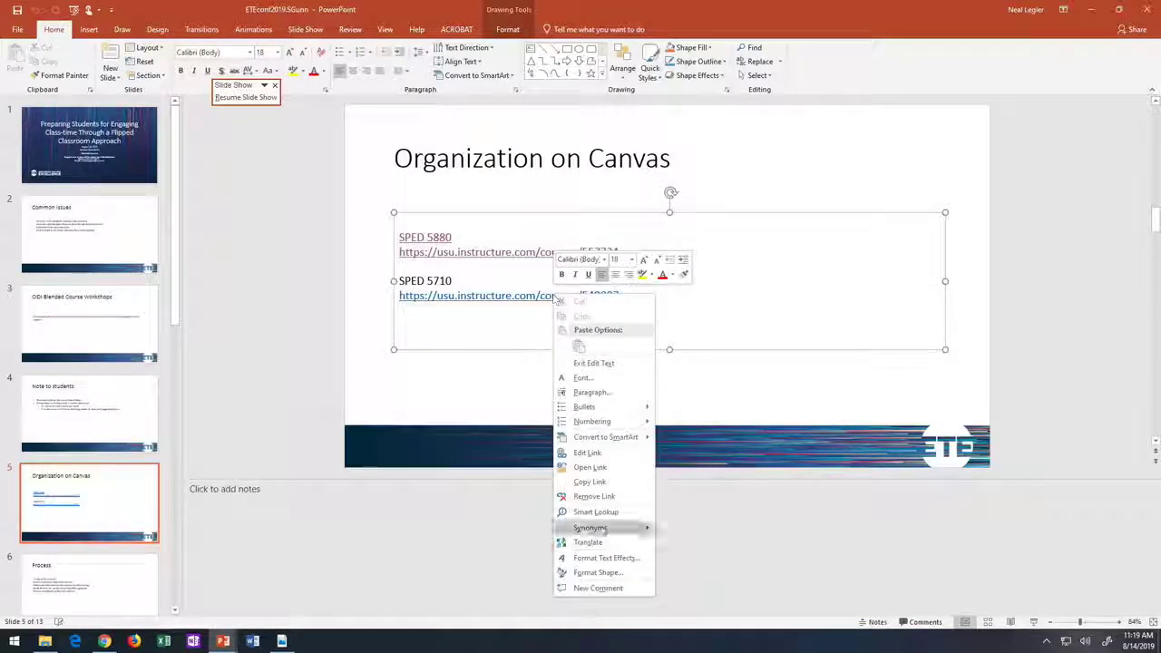
{"action": "mouse_move", "coordinate": [601, 528]}
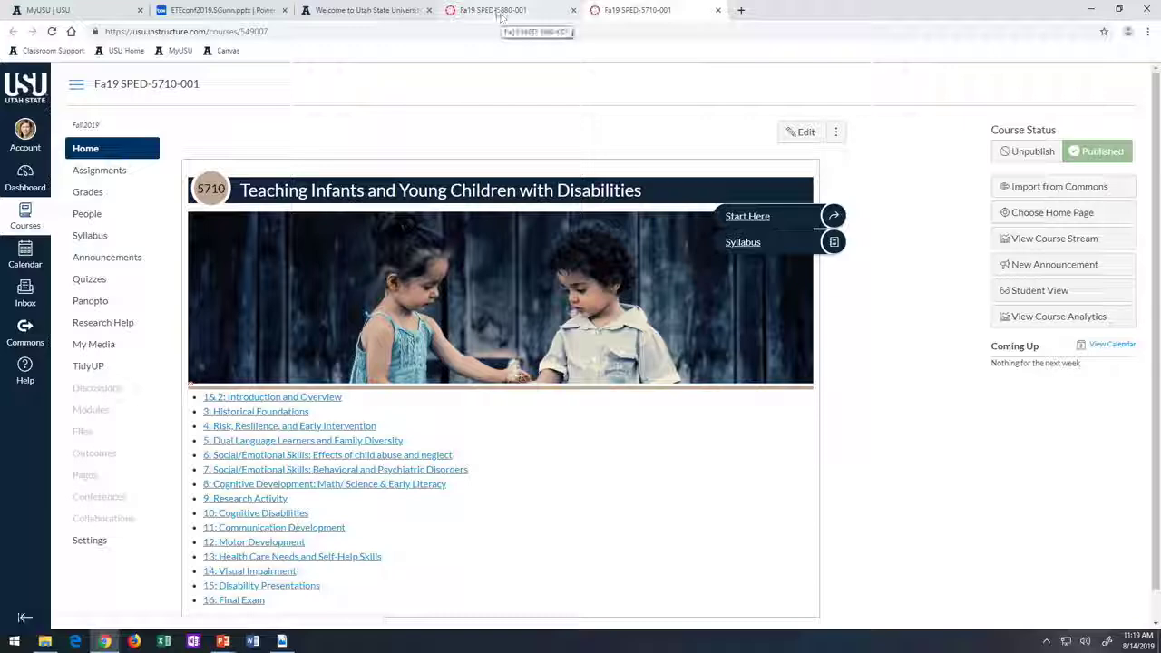
- Switch to the Fa19 SPED-5880-001 course tab and open Unit 1: Introduction and Overview
{"action": "left_click", "coordinate": [497, 13]}
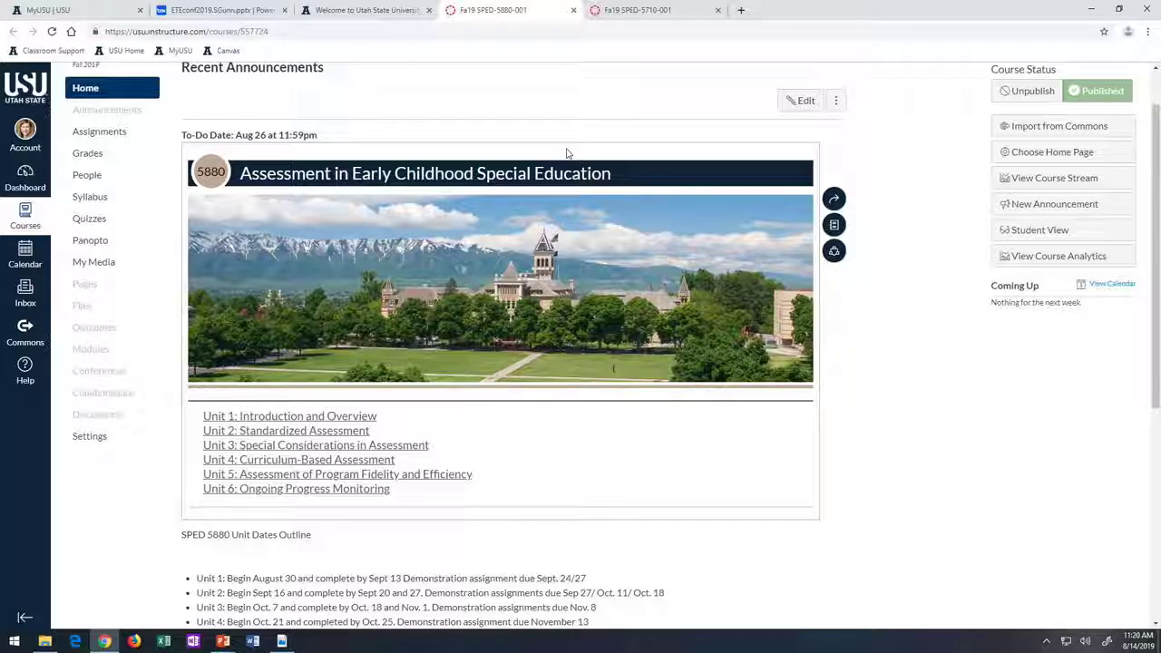
{"action": "left_click", "coordinate": [287, 418]}
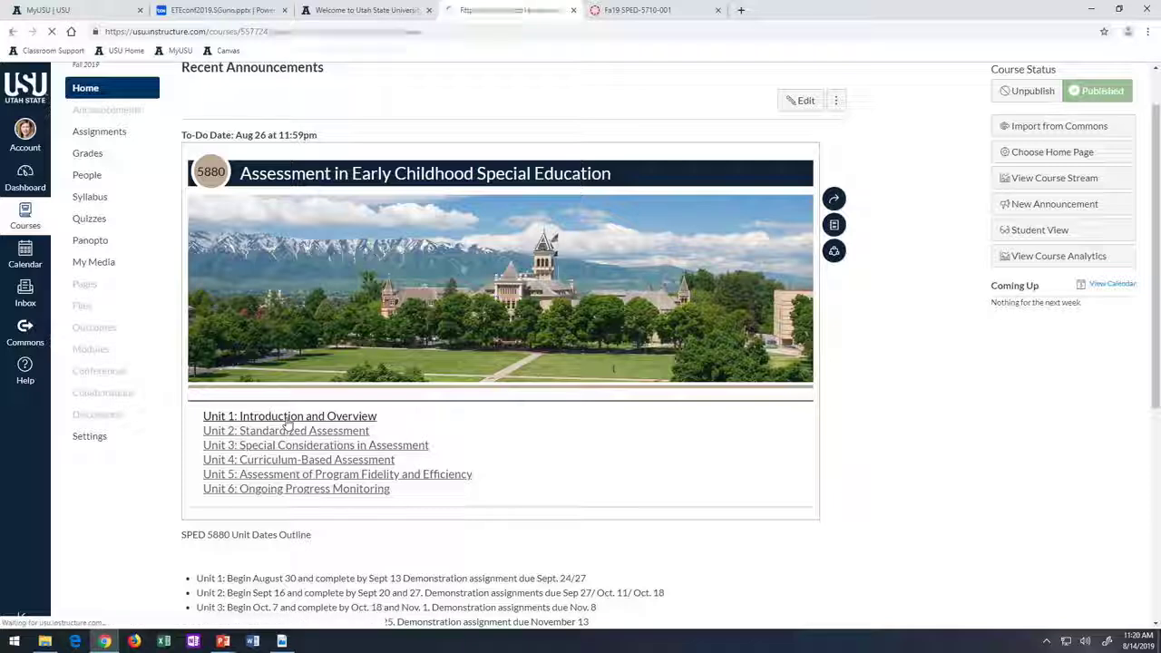
- Skim the Unit 1: Introduction and Overview page, then switch to the Fa19 SPED-5710-001 course home
{"action": "scroll", "coordinate": [773, 270], "scroll_direction": "down", "scroll_amount": 3}
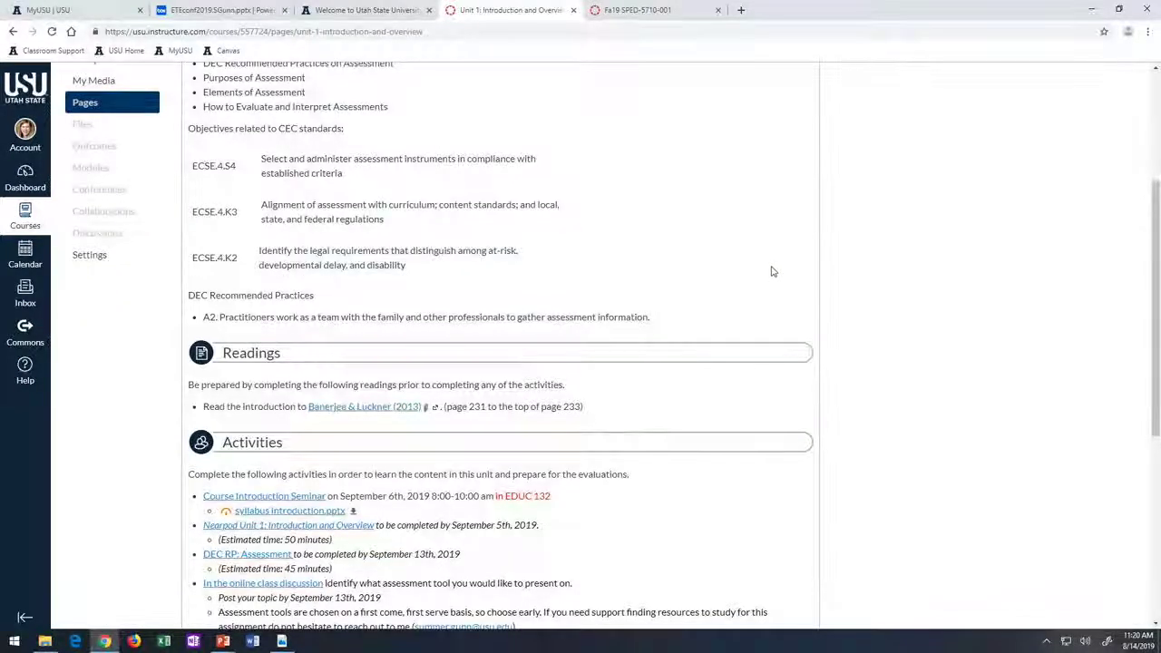
{"action": "scroll", "coordinate": [771, 271], "scroll_direction": "down", "scroll_amount": 3}
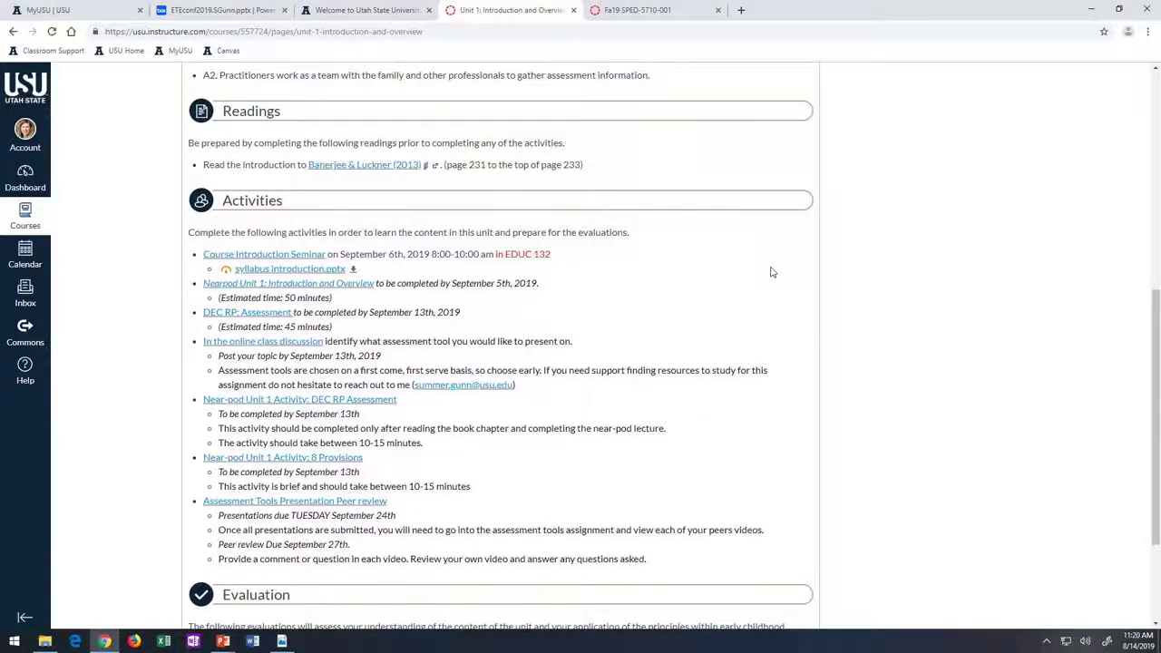
{"action": "scroll", "coordinate": [772, 273], "scroll_direction": "down", "scroll_amount": 3}
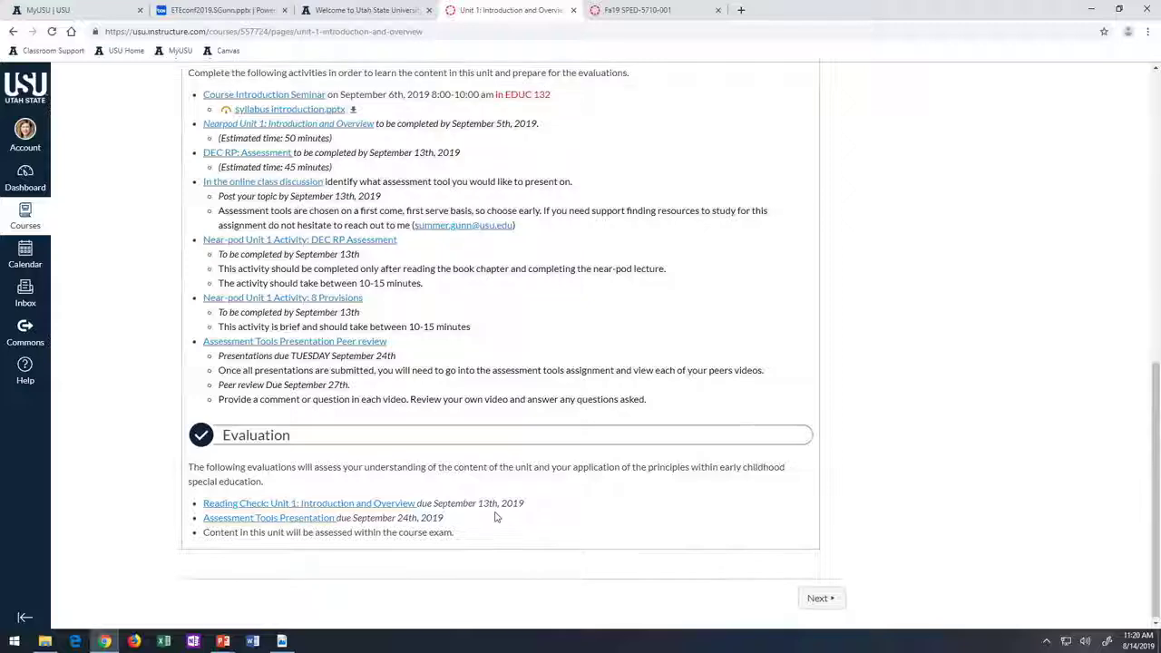
{"action": "scroll", "coordinate": [497, 516], "scroll_direction": "up", "scroll_amount": 4}
{"action": "left_click", "coordinate": [662, 11]}
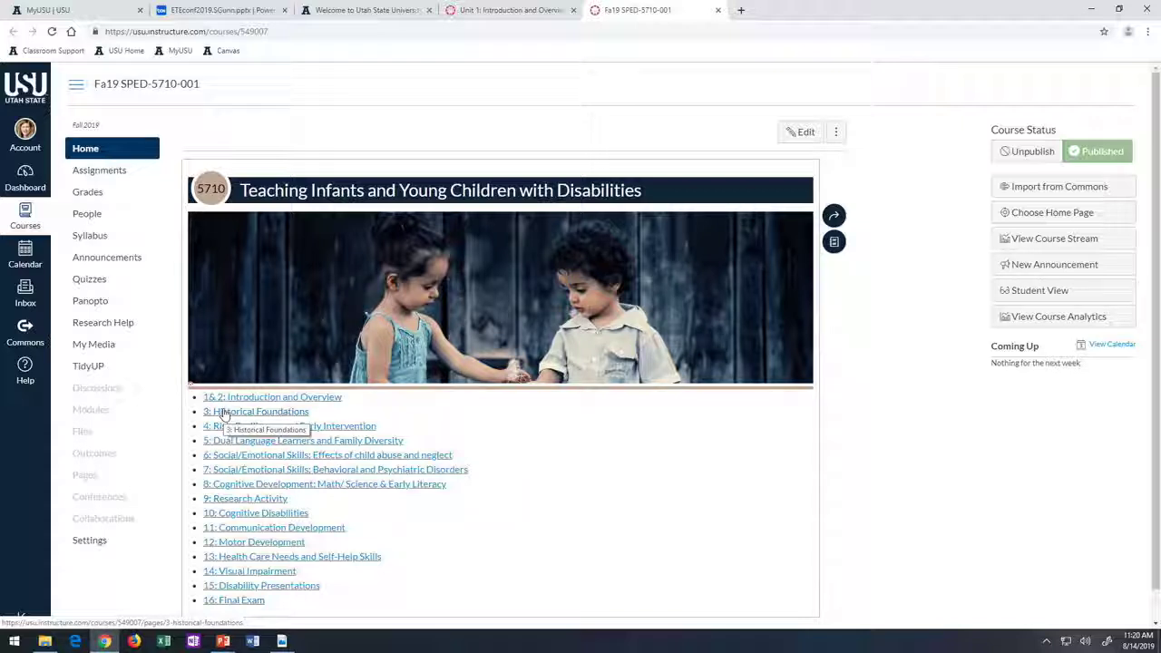
- Open the 3: Historical Foundations unit page and scroll down to its Evaluation section
{"action": "left_click", "coordinate": [224, 413]}
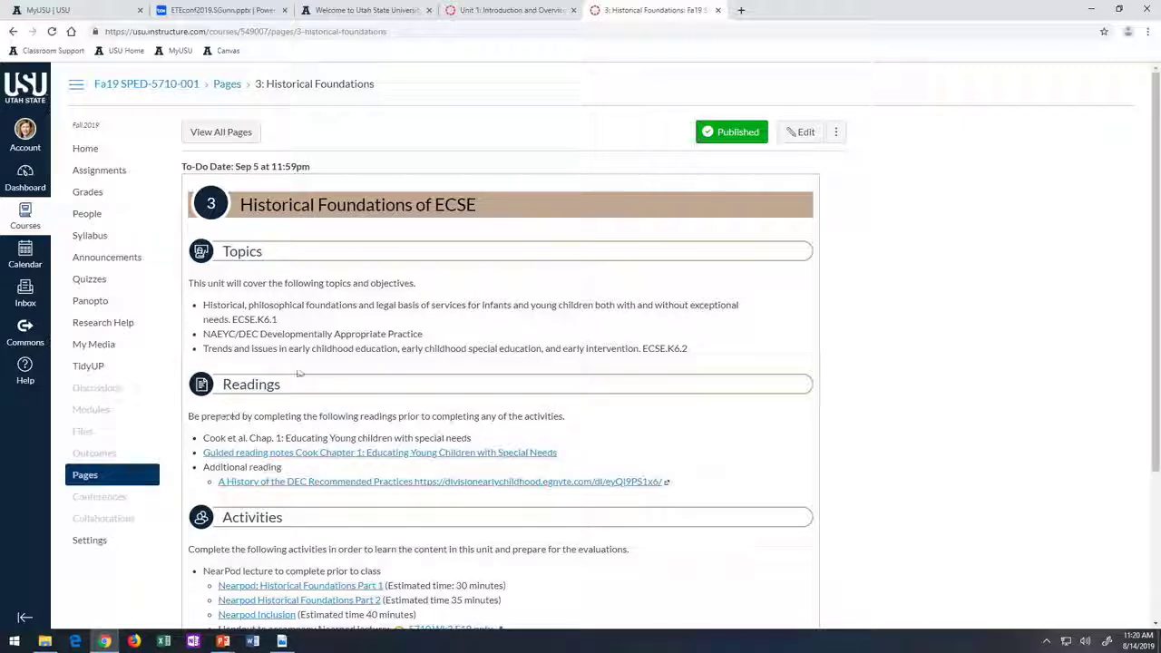
{"action": "scroll", "coordinate": [298, 373], "scroll_direction": "down", "scroll_amount": 2}
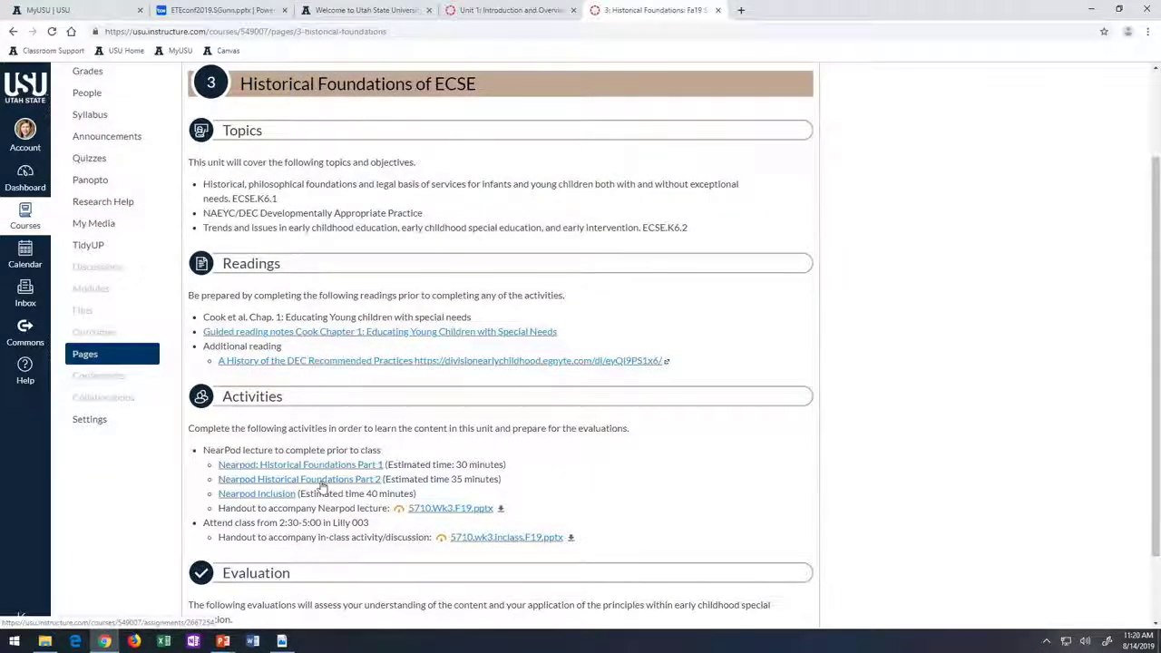
{"action": "scroll", "coordinate": [322, 487], "scroll_direction": "down", "scroll_amount": 1}
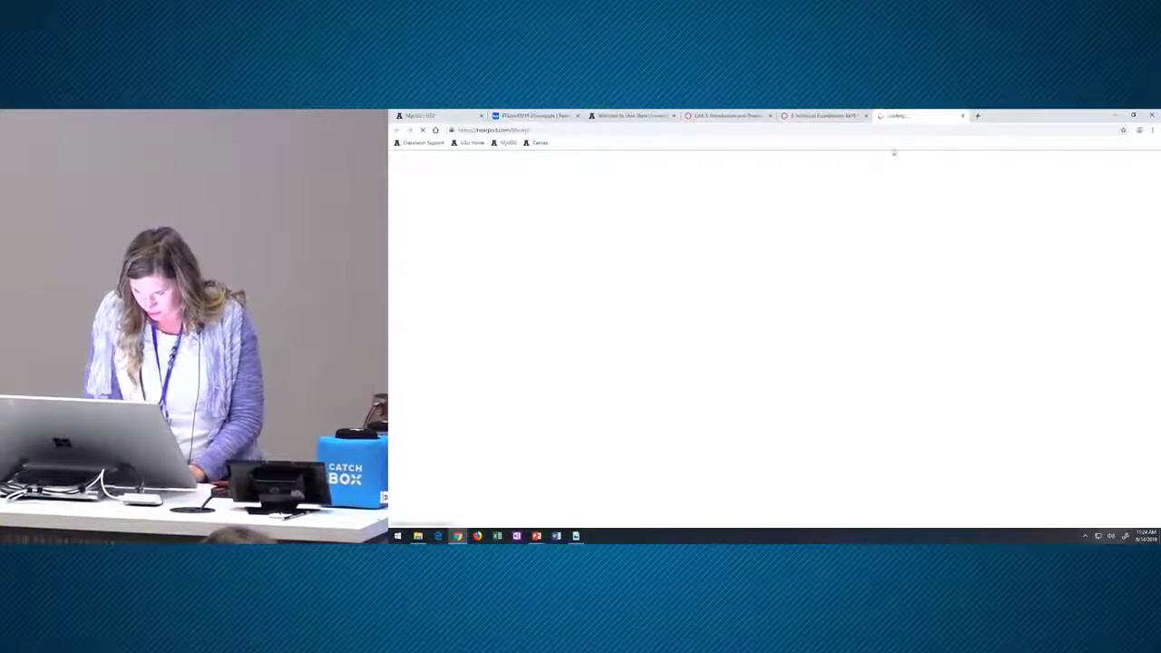
- Log in to Nearpod with the teacher email and password, re-entering the mistyped password
{"action": "left_click", "coordinate": [735, 209]}
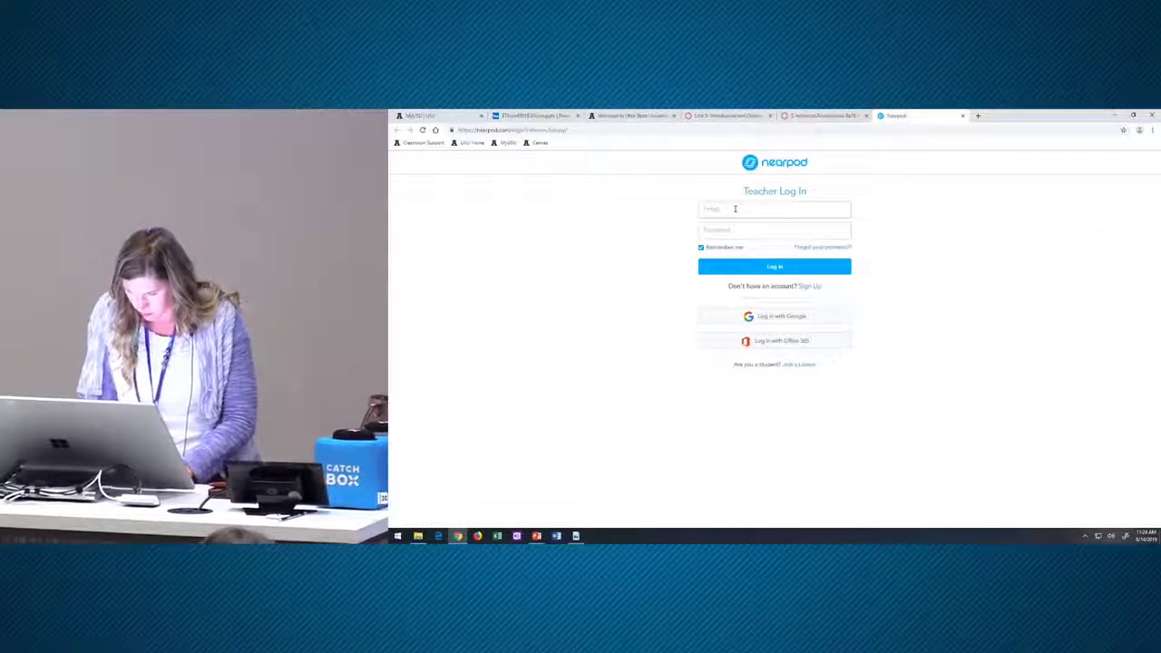
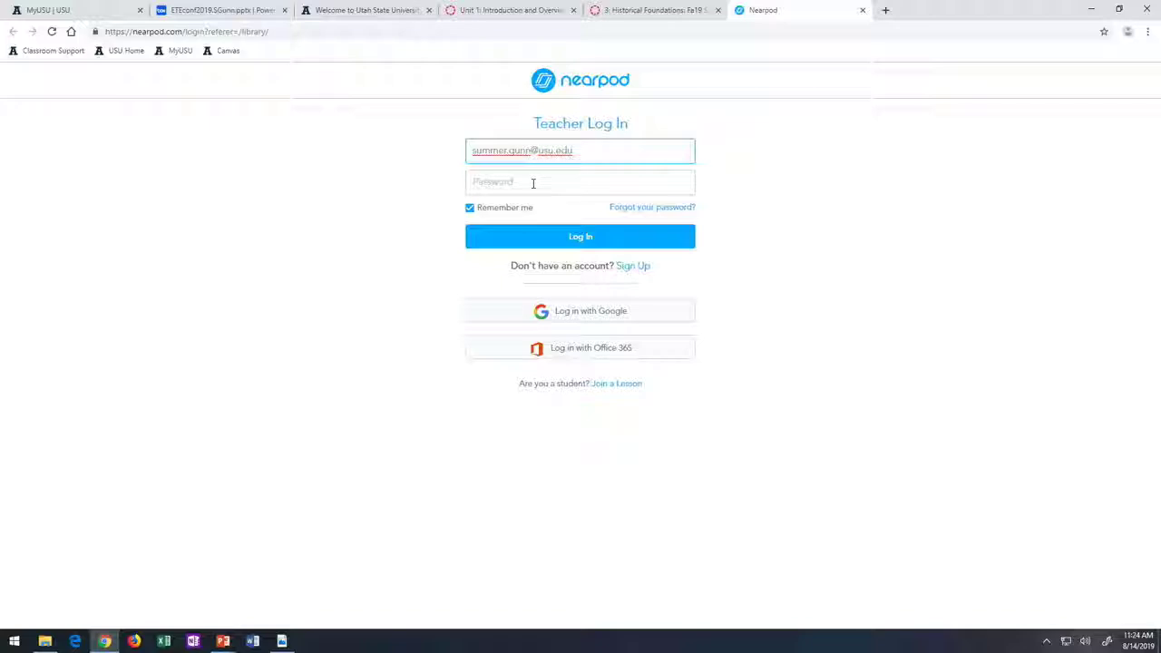
{"action": "left_click", "coordinate": [533, 183]}
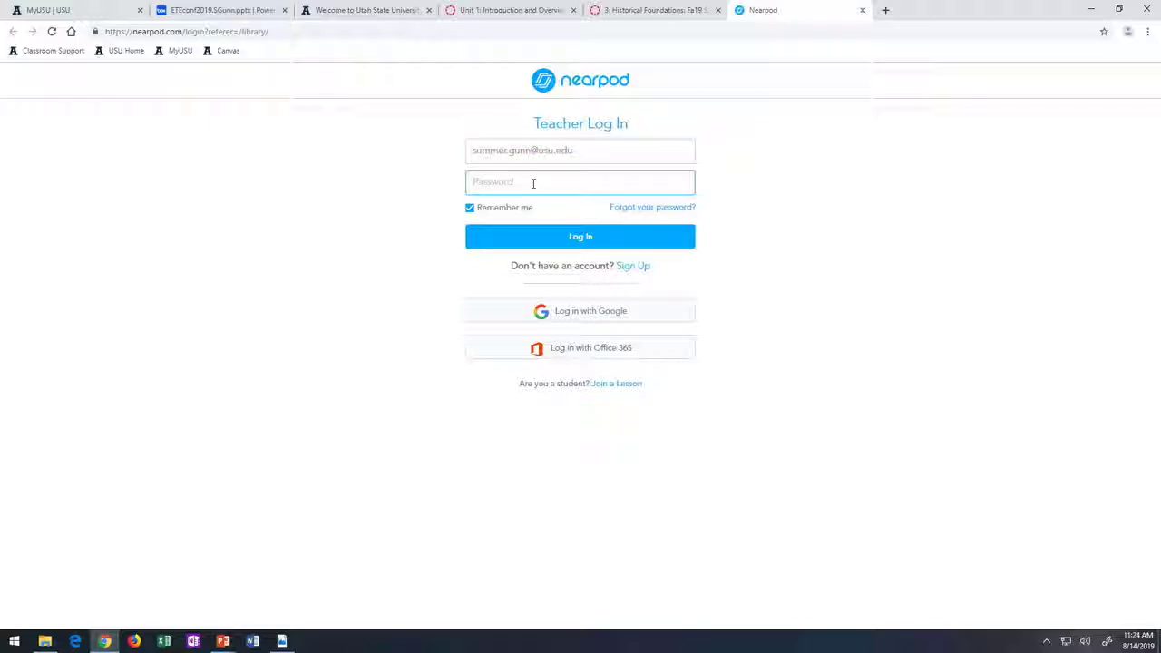
{"action": "type", "text": "•••••"}
{"action": "left_click", "coordinate": [573, 239]}
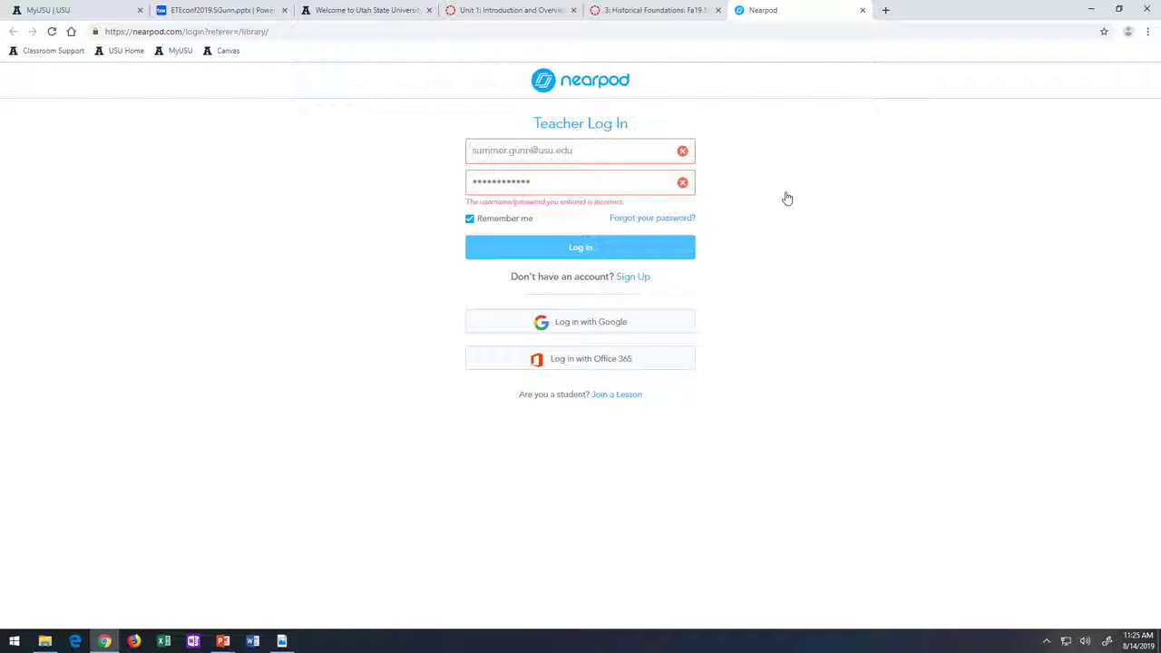
{"action": "left_click_drag", "start_coordinate": [501, 181], "coordinate": [397, 179]}
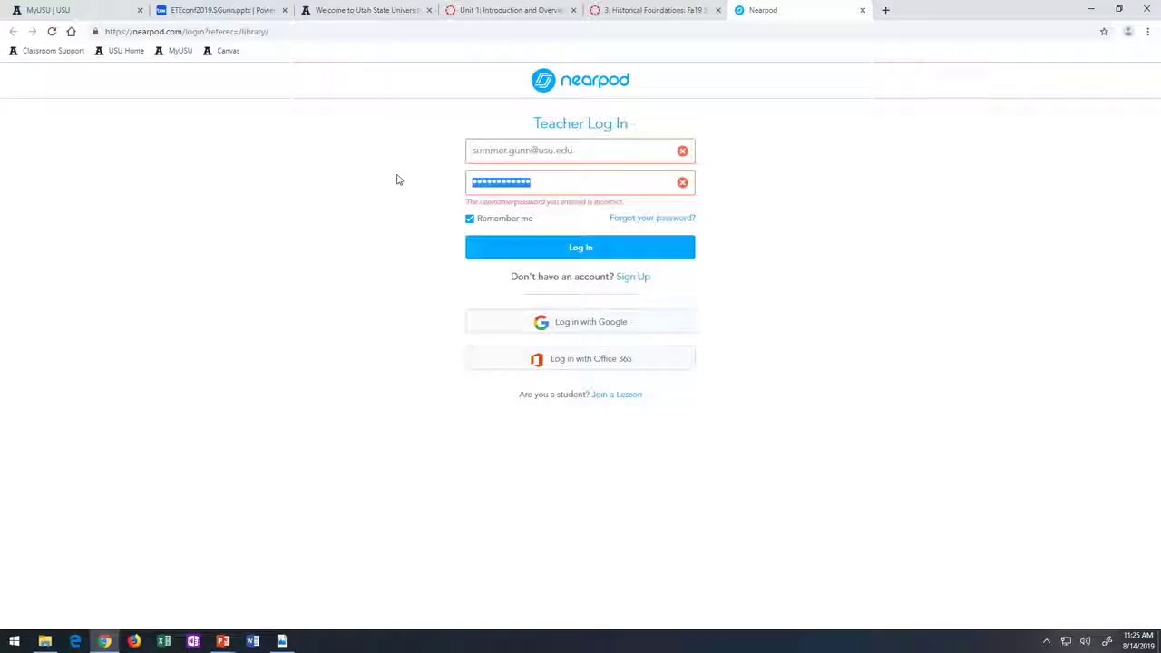
{"action": "type", "text": "••"}
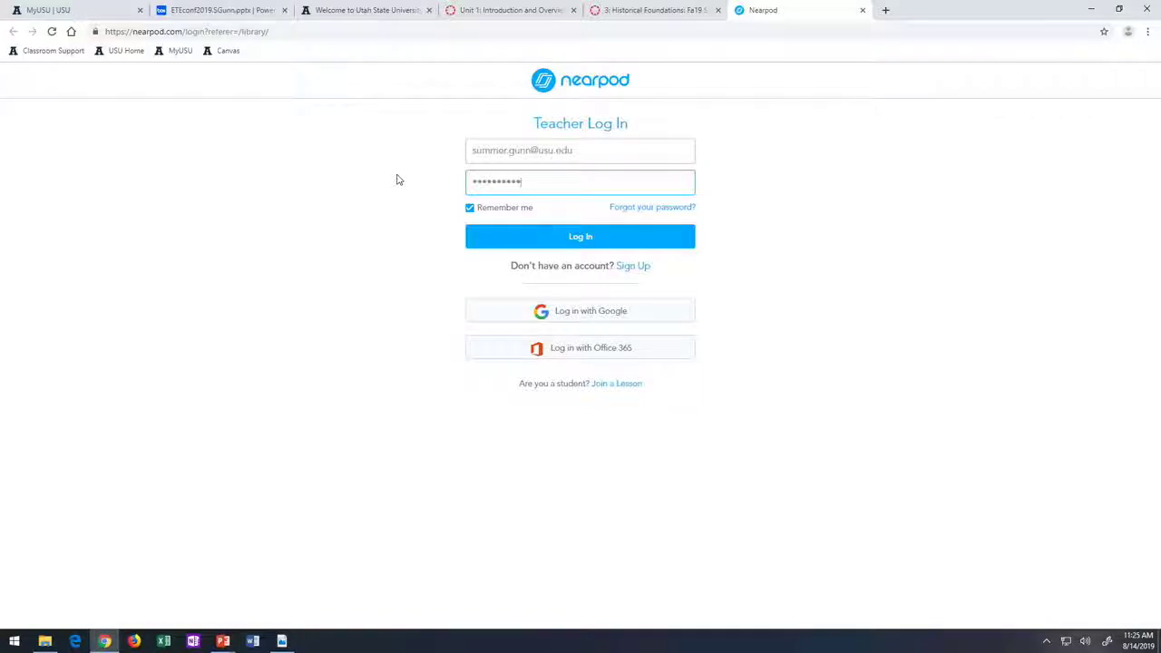
{"action": "key", "text": "Return"}
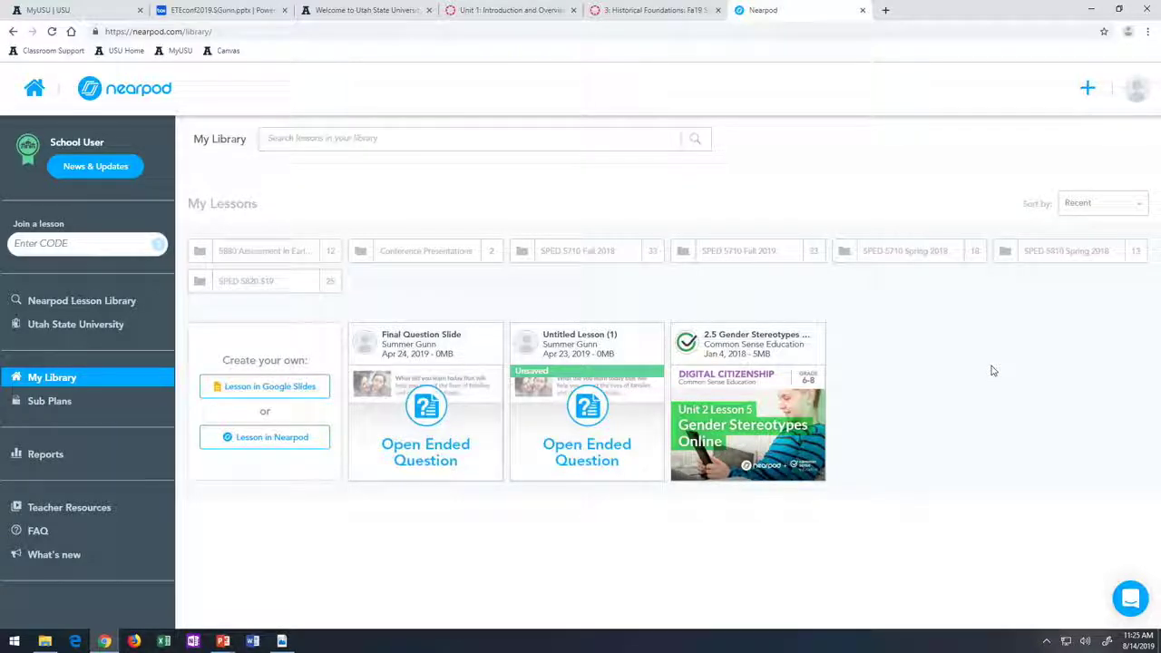
- Check the 5880 folder, then edit the first lesson in SPED 5710 Spring 2018, '571O.wk6.BxDisordersS18 (1)'
{"action": "left_click", "coordinate": [222, 252]}
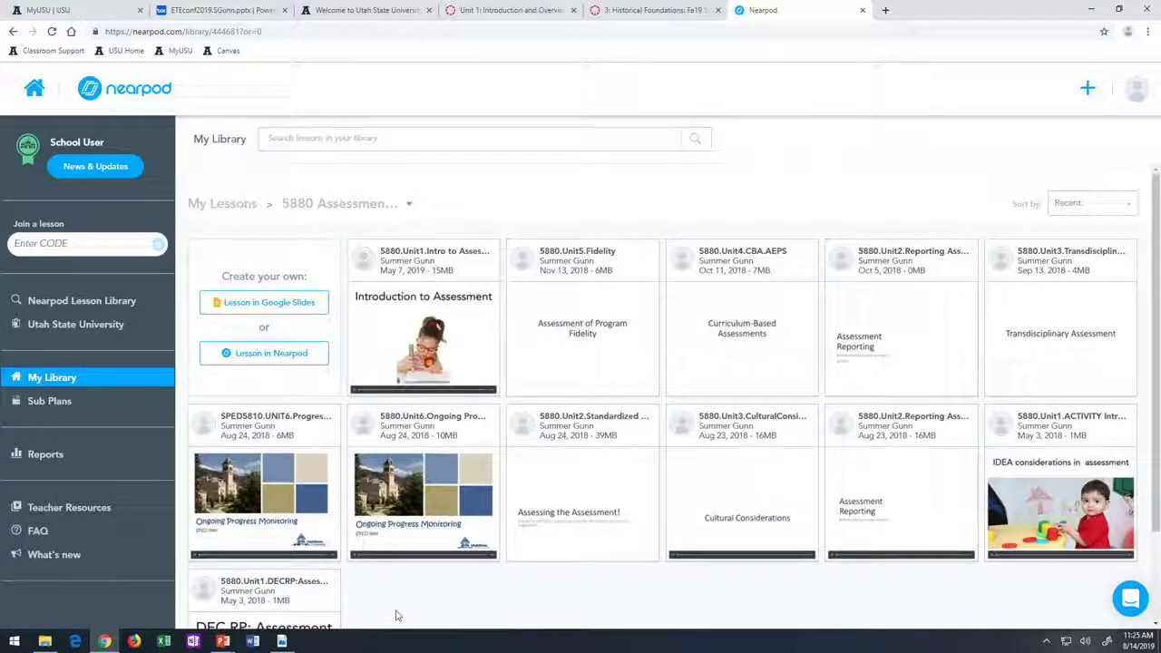
{"action": "mouse_move", "coordinate": [458, 375]}
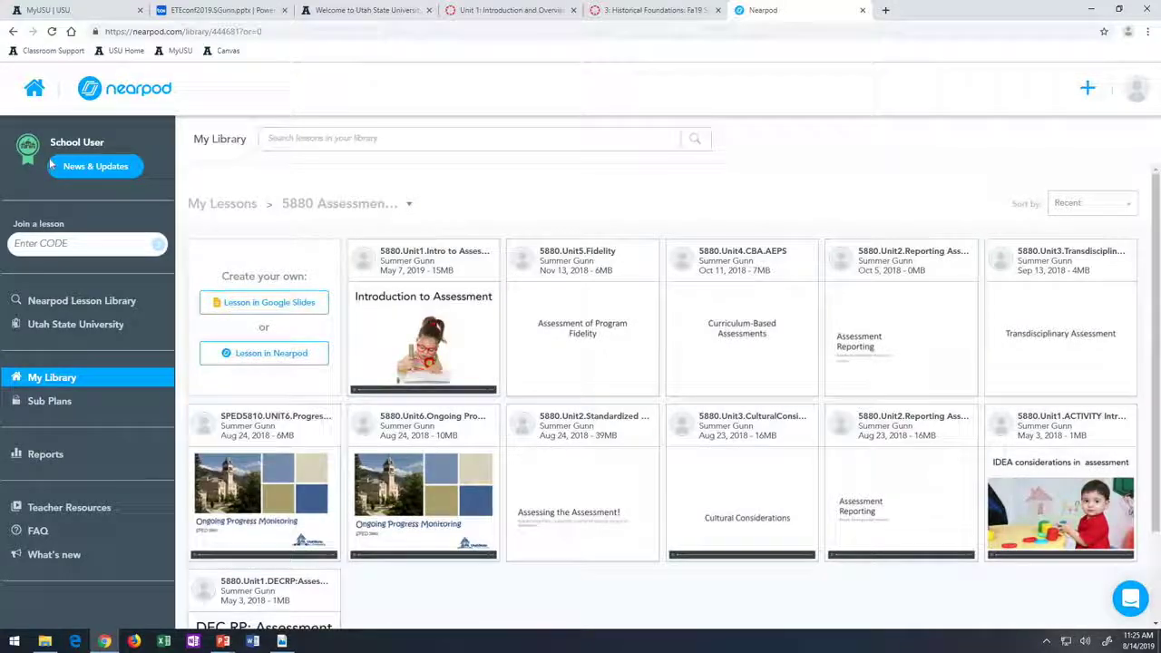
{"action": "left_click", "coordinate": [29, 91]}
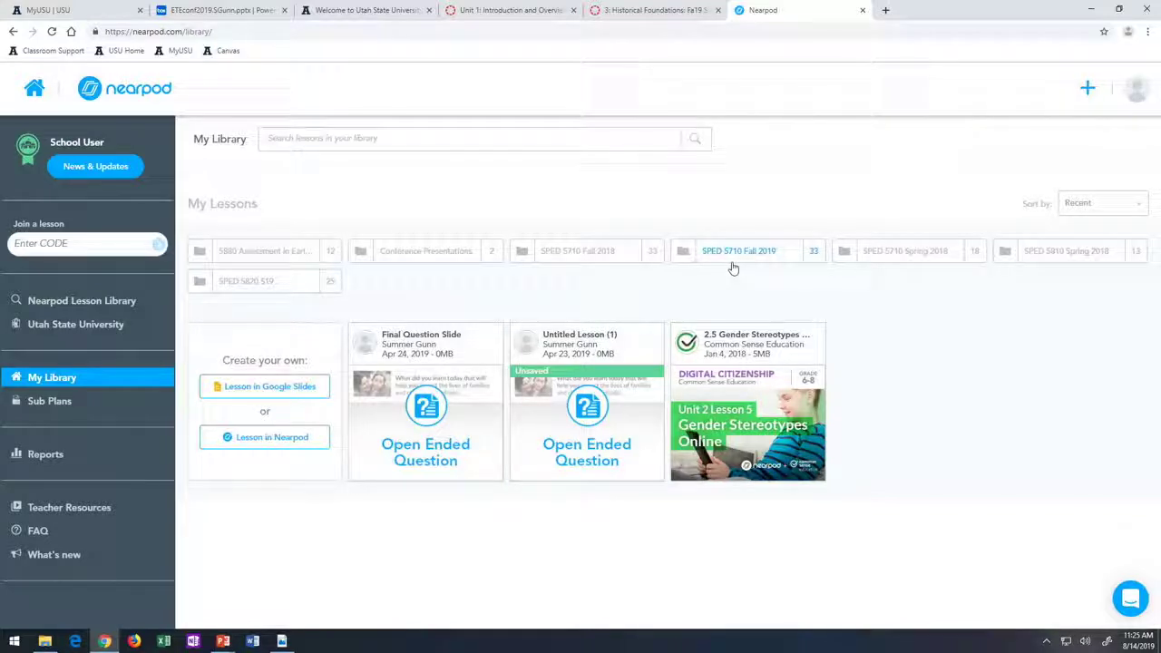
{"action": "left_click", "coordinate": [936, 260]}
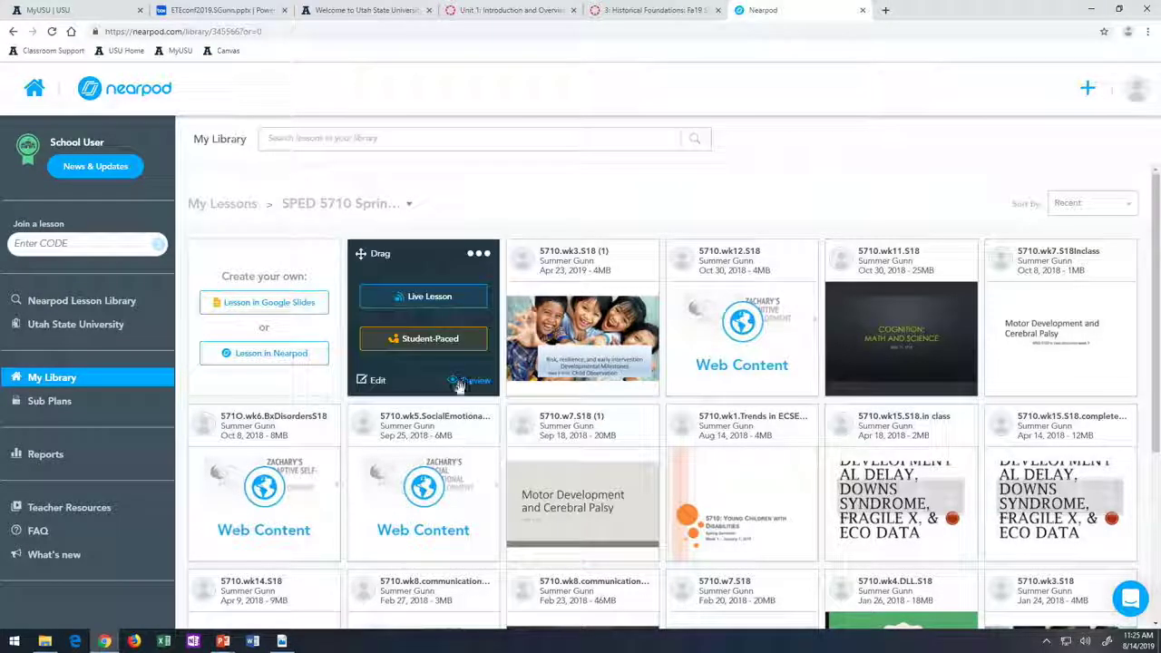
{"action": "left_click", "coordinate": [365, 381]}
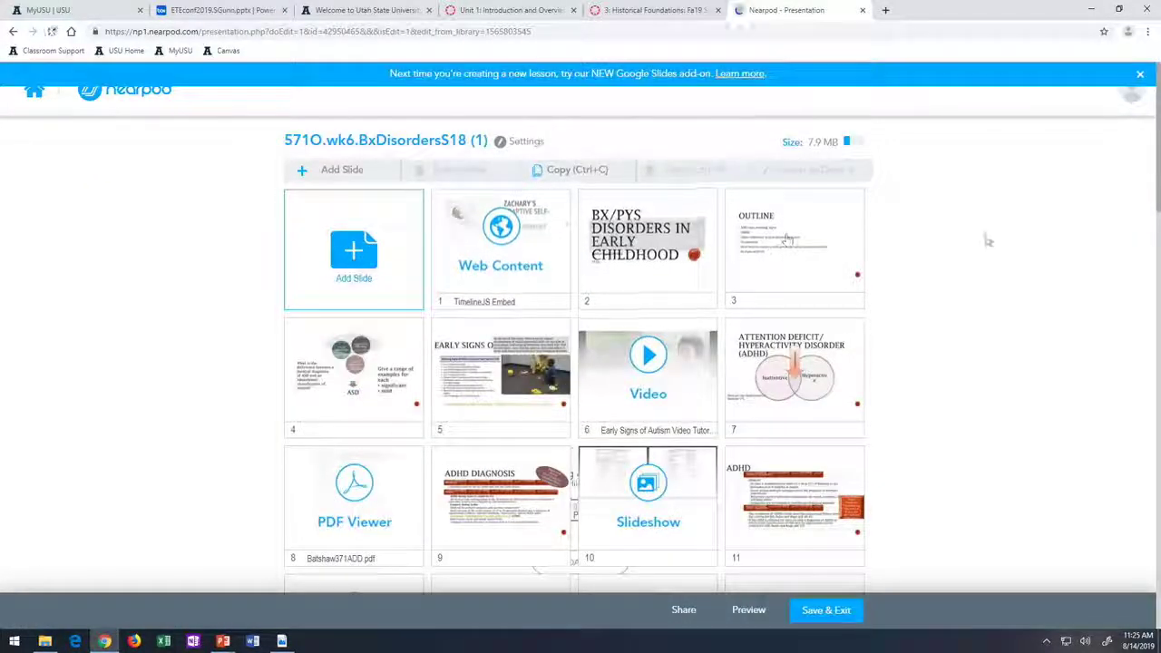
- Re-save slide 1's TimelineJS Embed web content, then open slide 6's Early Signs of Autism video
{"action": "scroll", "coordinate": [984, 243], "scroll_direction": "down", "scroll_amount": 1}
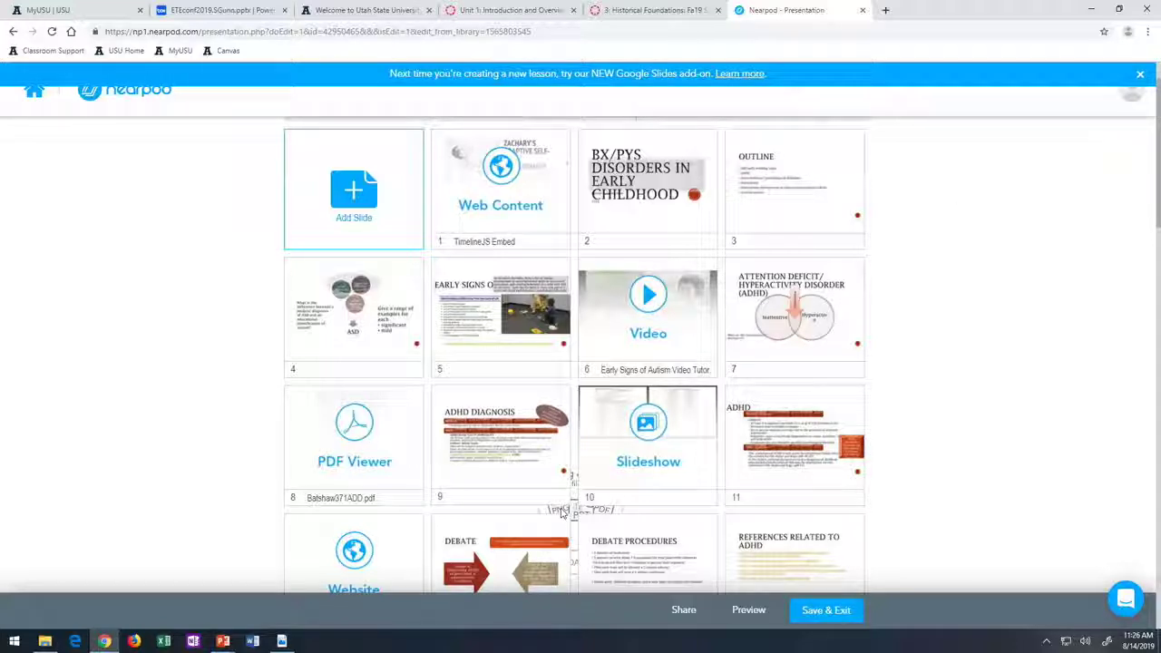
{"action": "scroll", "coordinate": [768, 462], "scroll_direction": "down", "scroll_amount": 1}
{"action": "scroll", "coordinate": [767, 466], "scroll_direction": "up", "scroll_amount": 1}
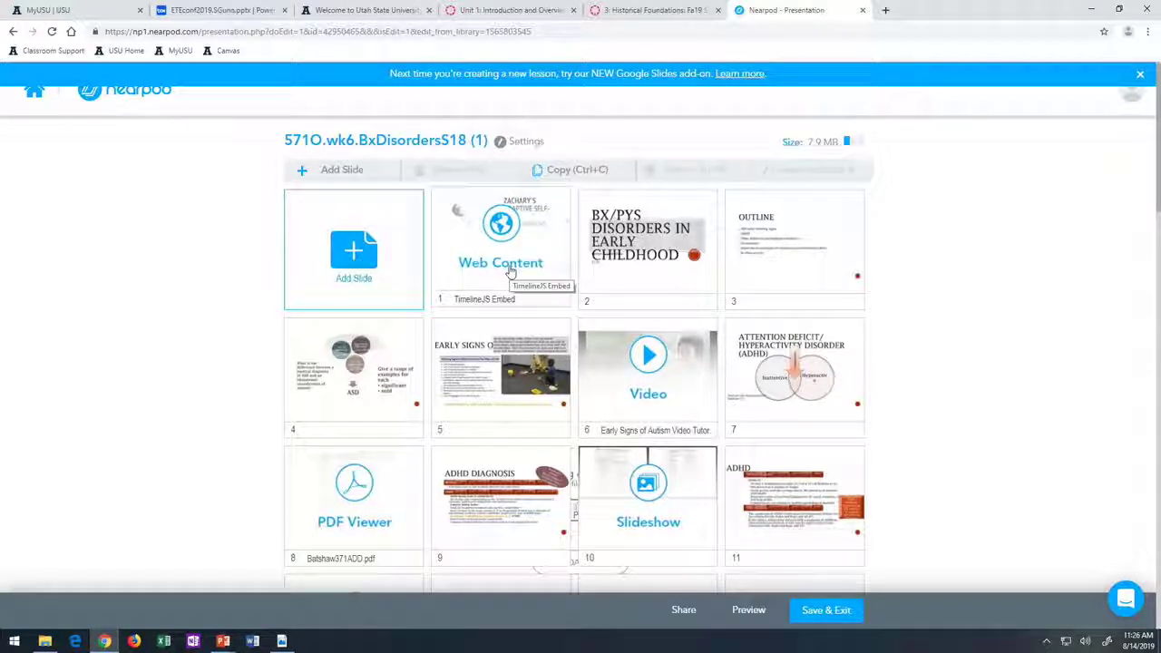
{"action": "left_click", "coordinate": [539, 277]}
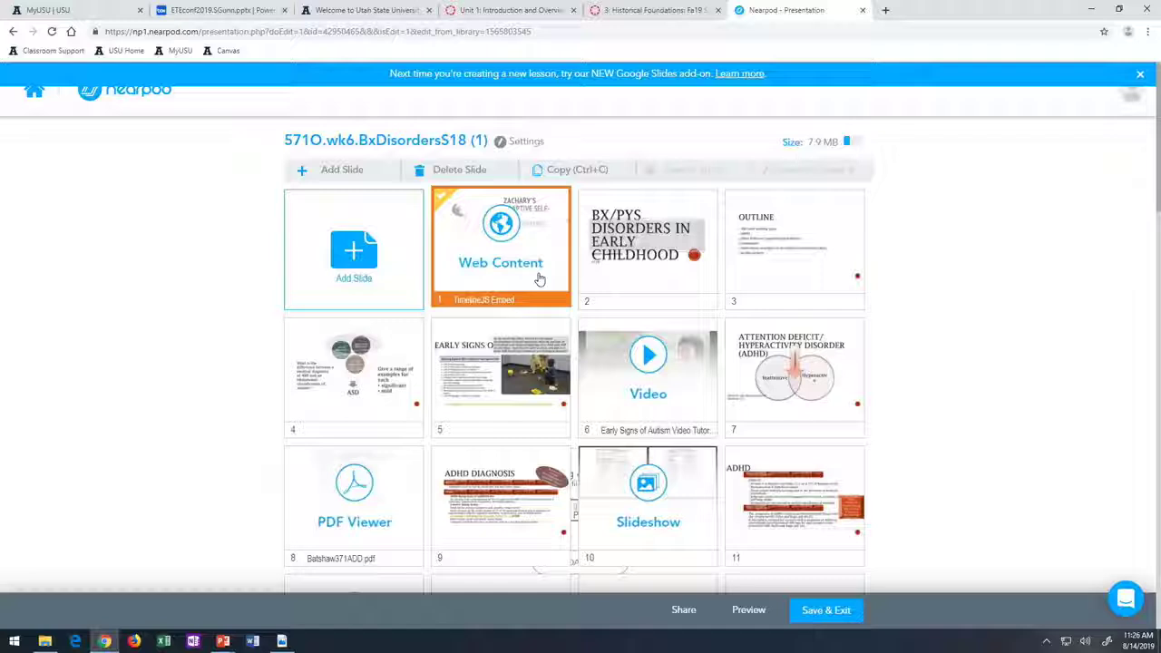
{"action": "left_click", "coordinate": [539, 276]}
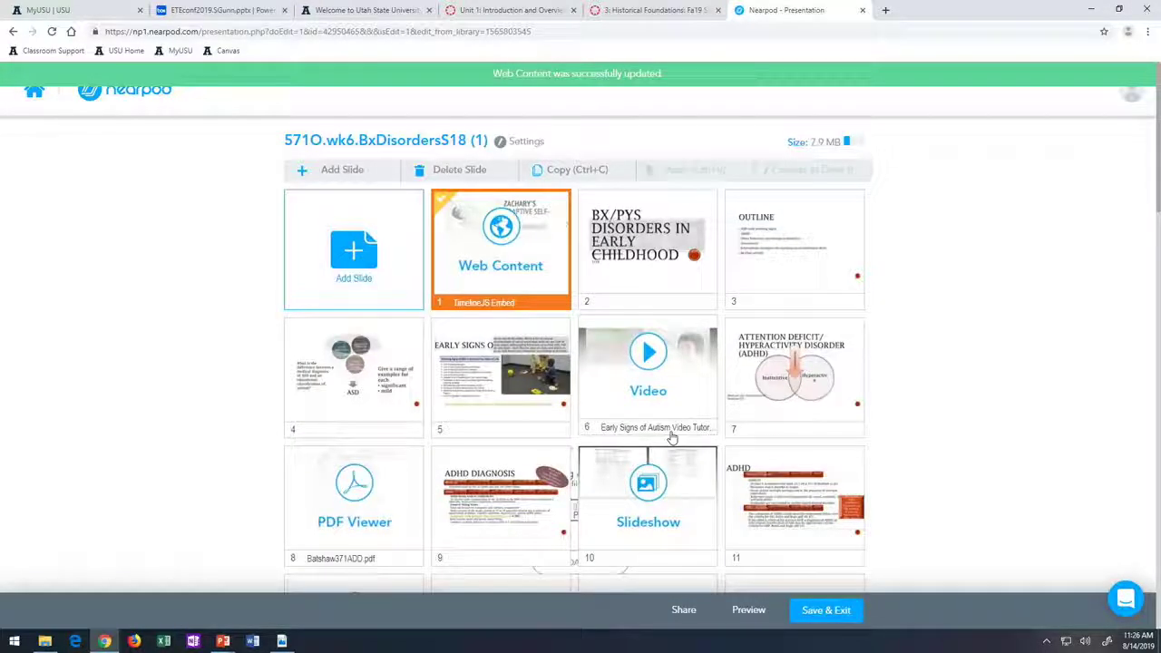
{"action": "scroll", "coordinate": [672, 439], "scroll_direction": "down", "scroll_amount": 1}
{"action": "left_click", "coordinate": [636, 314]}
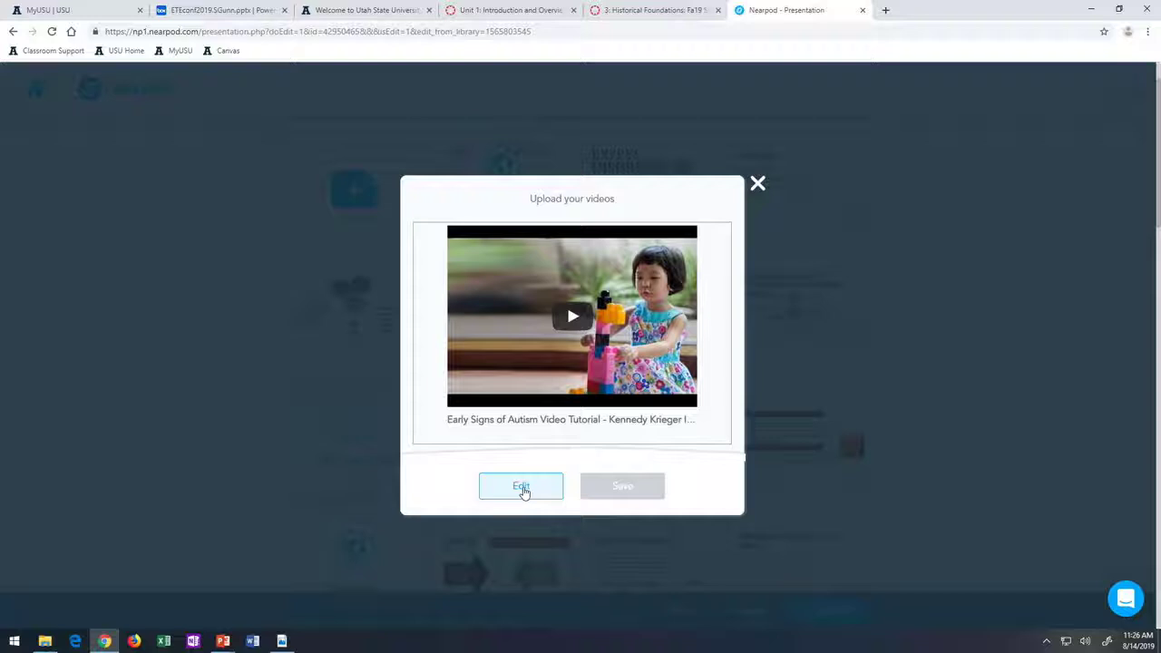
- Close the video dialog without changes and open Slideshow slide 10 to update it
{"action": "left_click", "coordinate": [521, 487]}
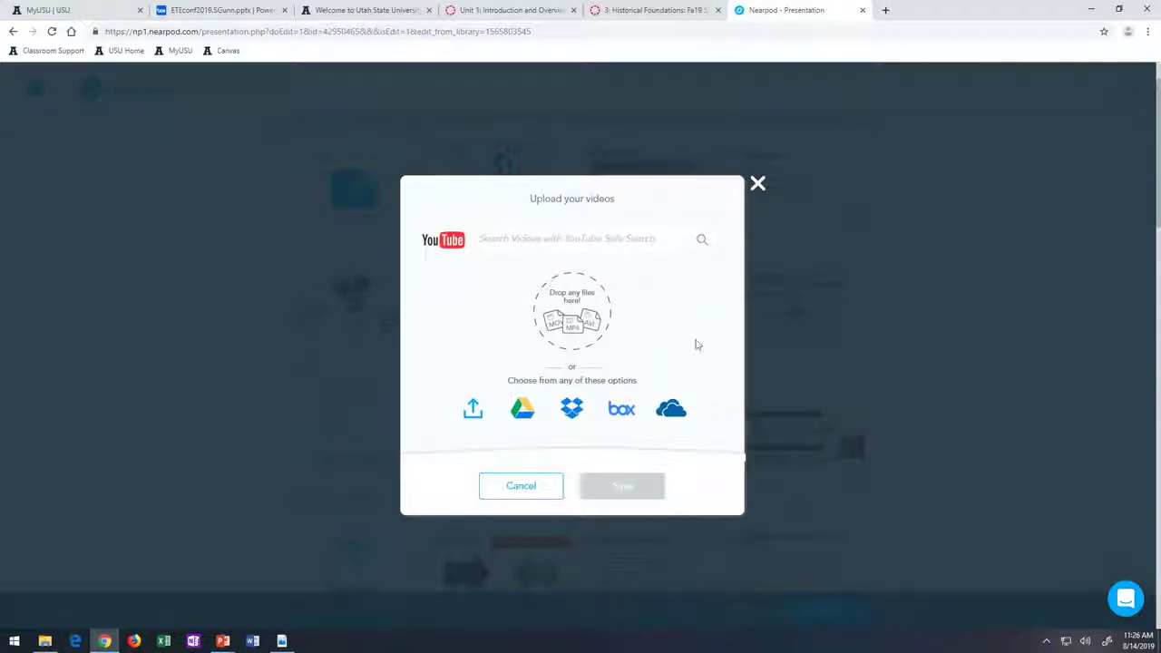
{"action": "left_click", "coordinate": [758, 185]}
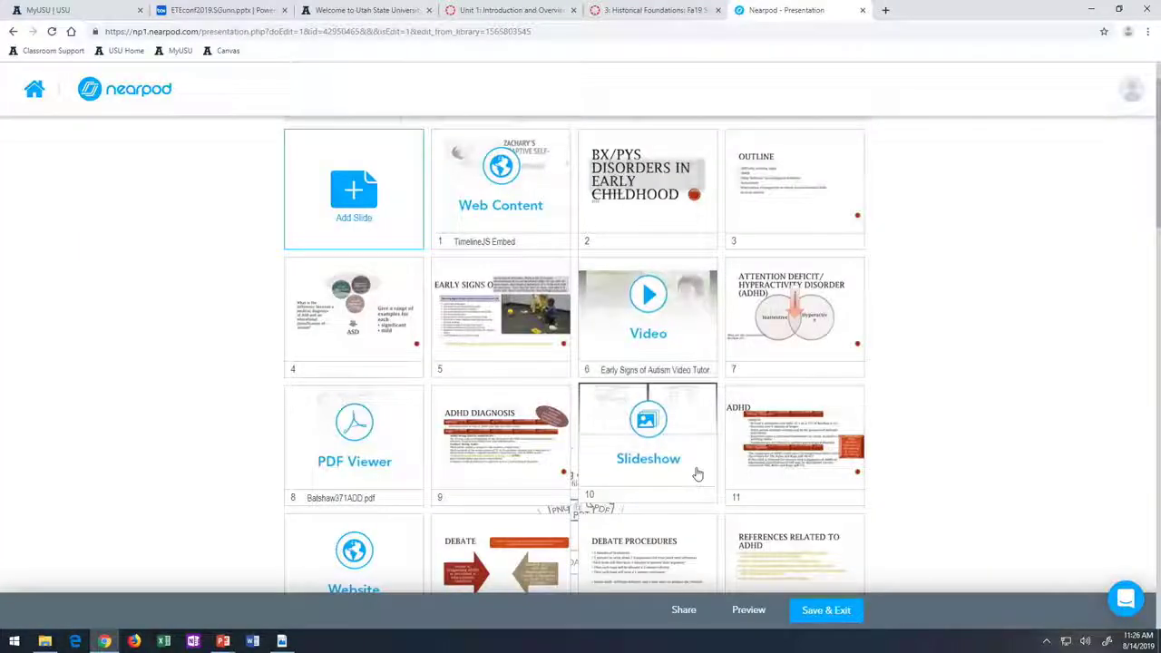
{"action": "left_click", "coordinate": [696, 465]}
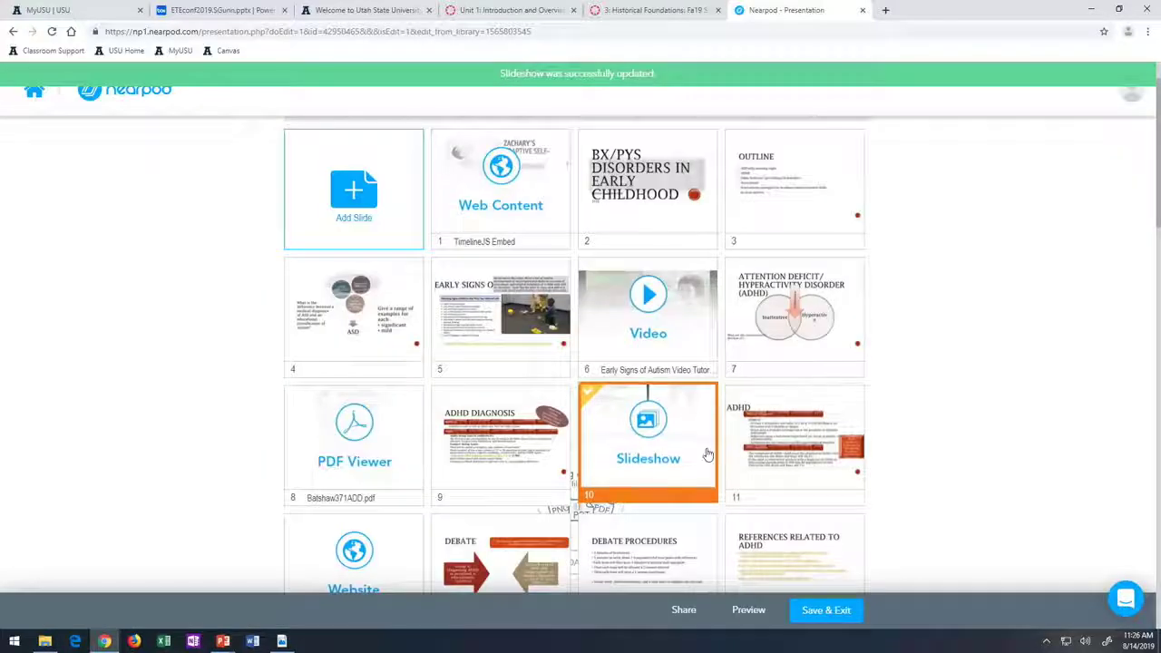
- Start adding a Collaborate! activity slide near slide 21 from the Add Activity menu
{"action": "scroll", "coordinate": [506, 515], "scroll_direction": "down", "scroll_amount": 5}
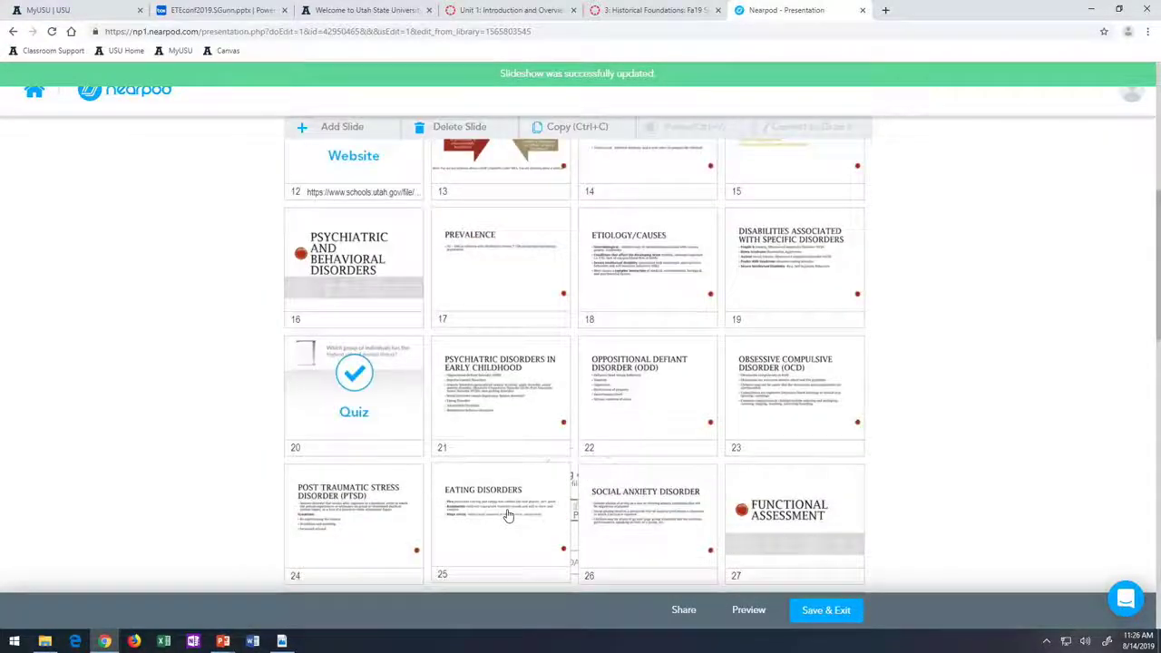
{"action": "right_click", "coordinate": [436, 375]}
{"action": "mouse_move", "coordinate": [485, 392]}
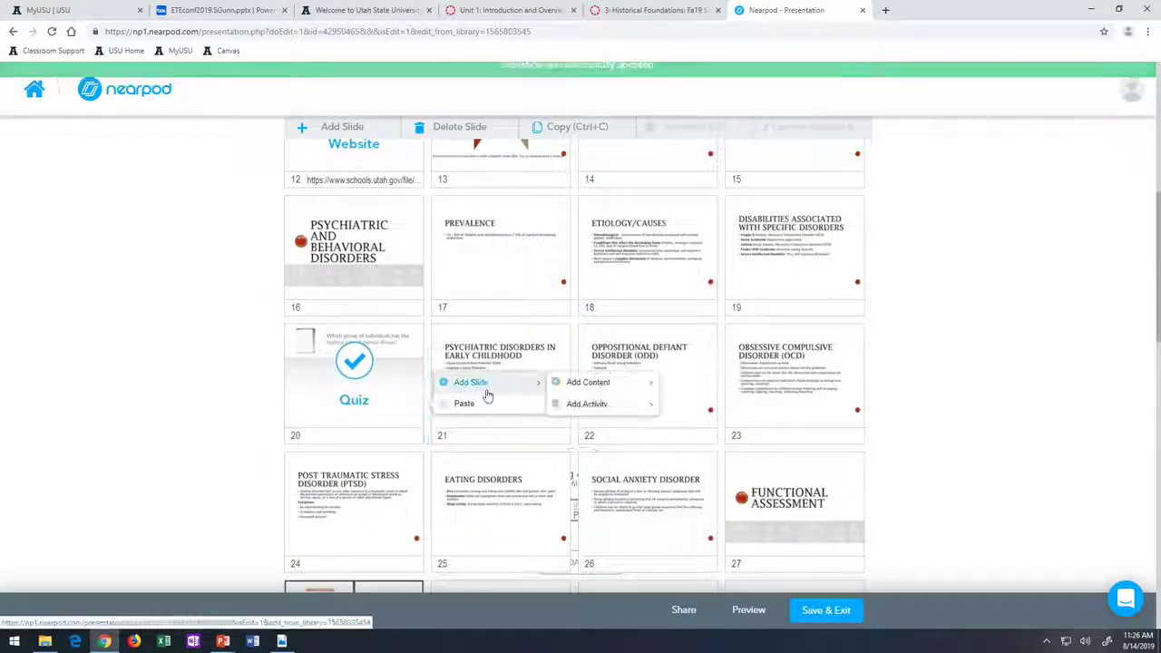
{"action": "mouse_move", "coordinate": [591, 388]}
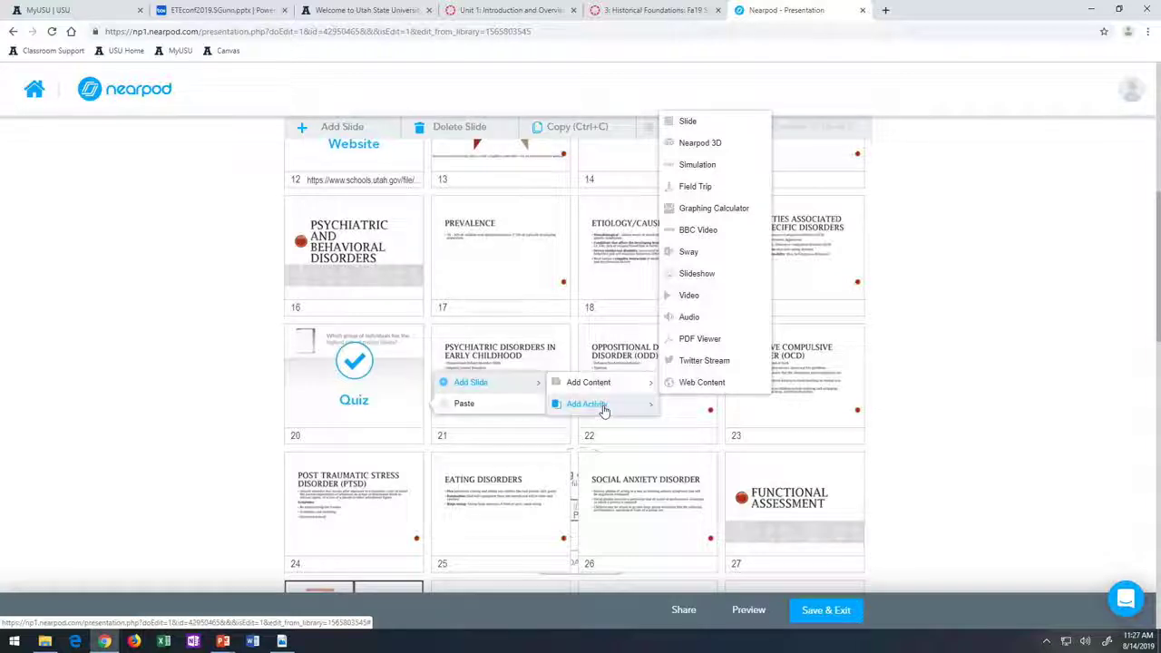
{"action": "mouse_move", "coordinate": [632, 405]}
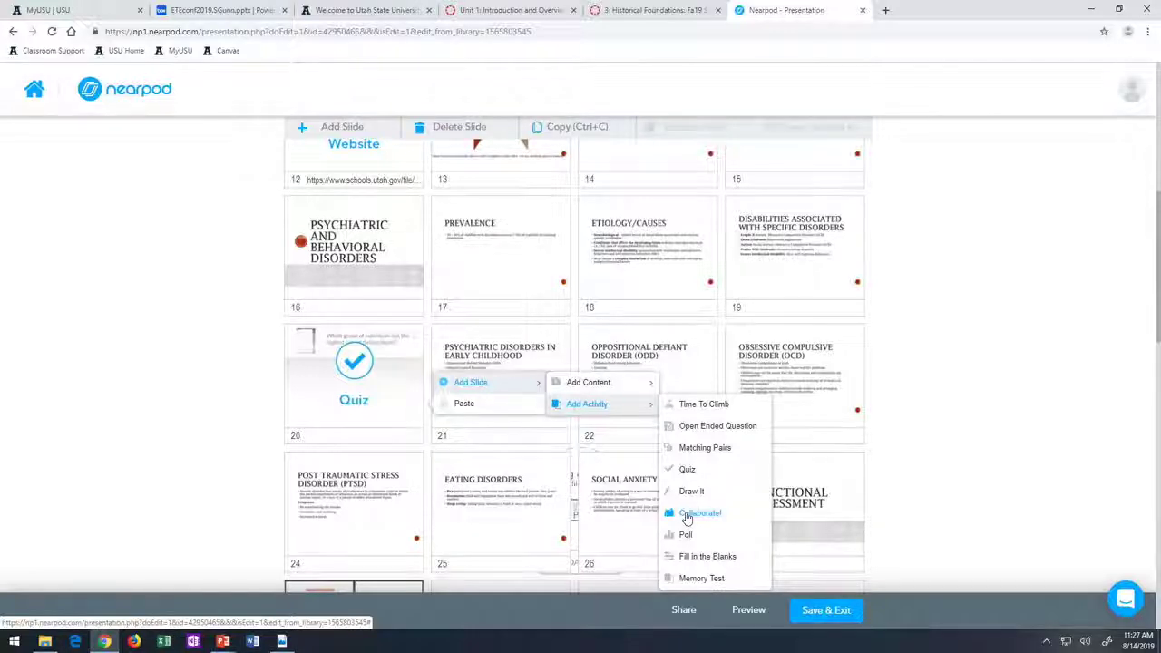
{"action": "left_click", "coordinate": [698, 513]}
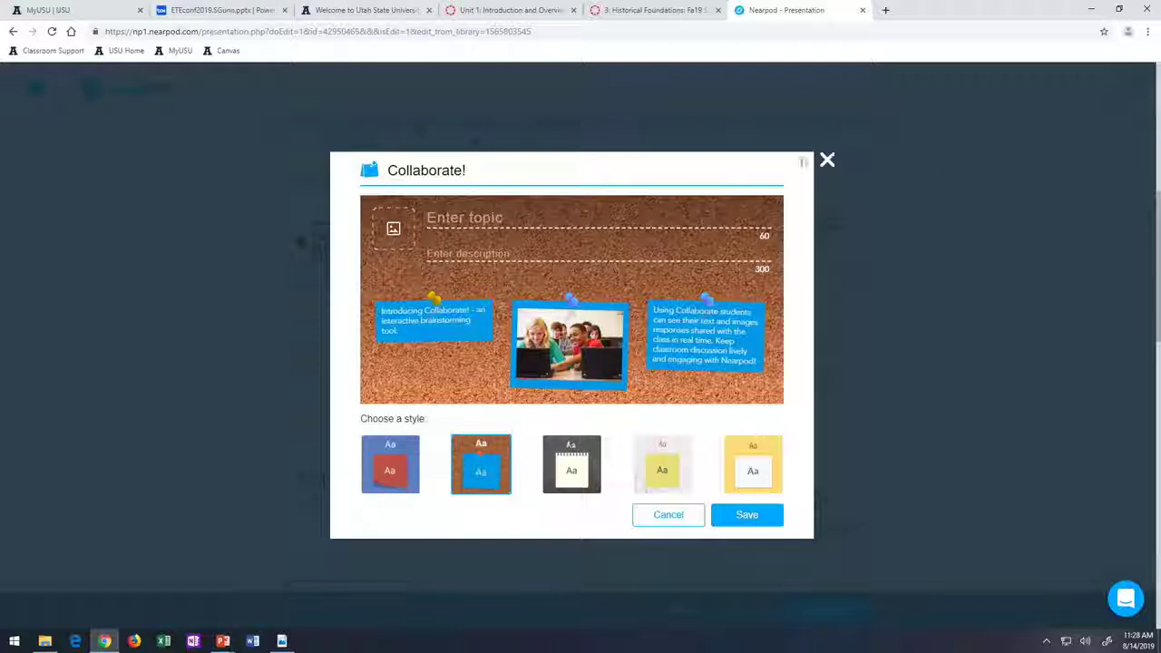
- Close the Collaborate! board setup without adding the activity
{"action": "left_click", "coordinate": [827, 160]}
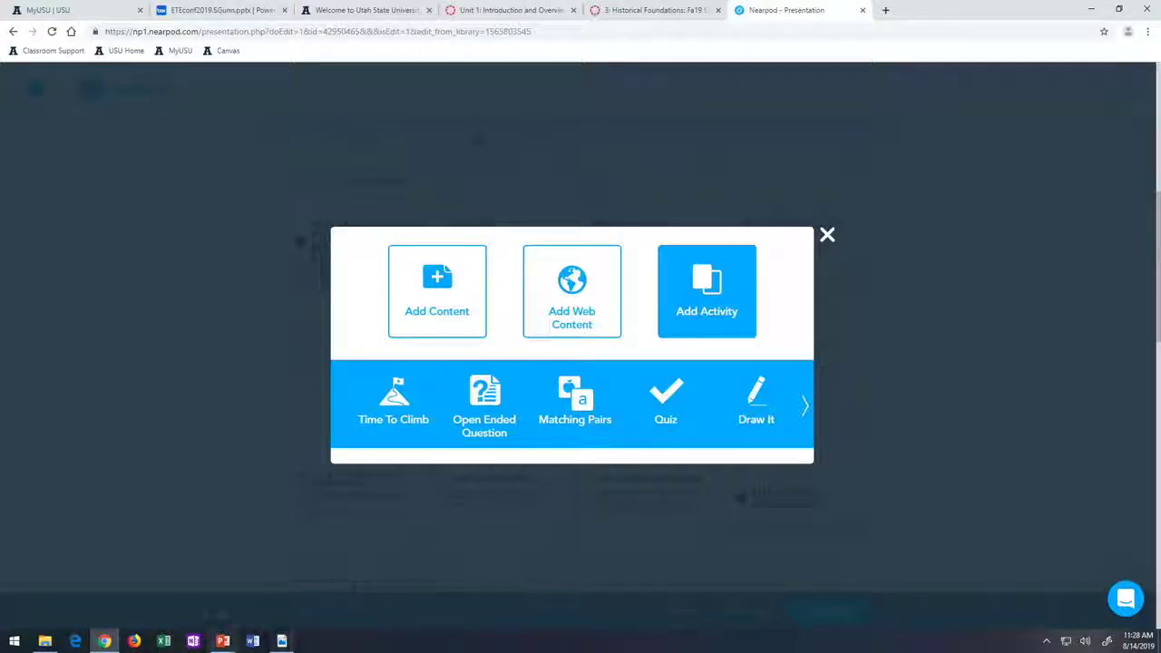
{"action": "mouse_move", "coordinate": [223, 641]}
{"action": "mouse_move", "coordinate": [236, 597]}
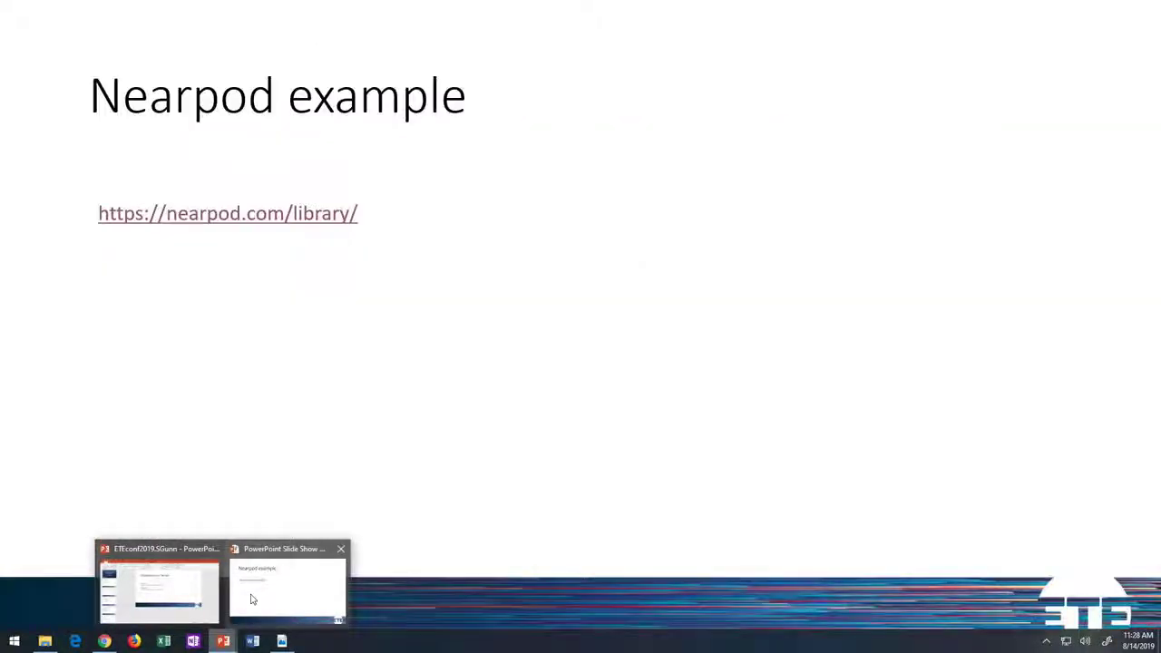
{"action": "left_click", "coordinate": [244, 596]}
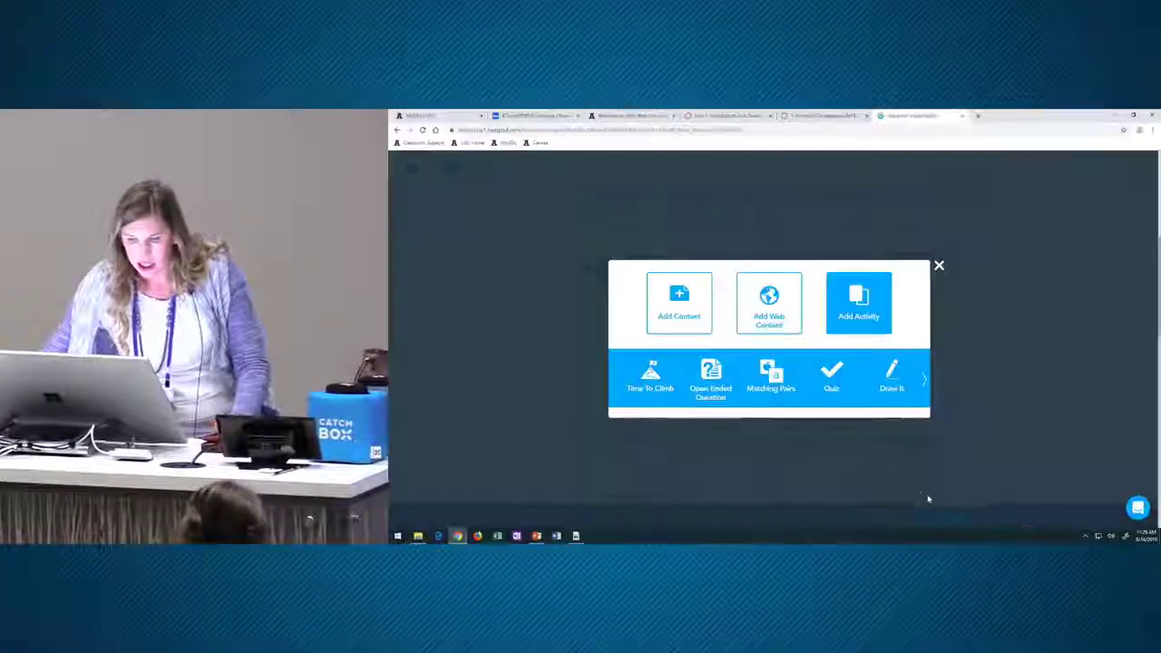
- Open the Near-pod Unit 1 Activity: DEC RP Assessment assignment, join its Nearpod lesson, and play the narration
{"action": "left_click", "coordinate": [723, 115]}
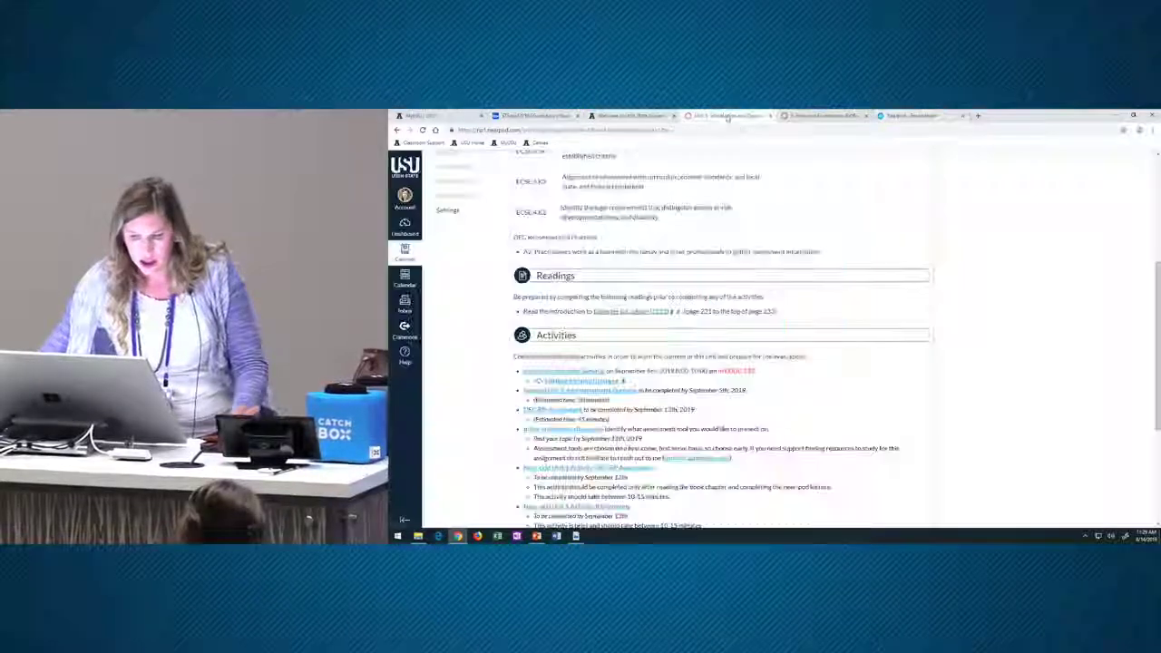
{"action": "scroll", "coordinate": [567, 438], "scroll_direction": "down", "scroll_amount": 2}
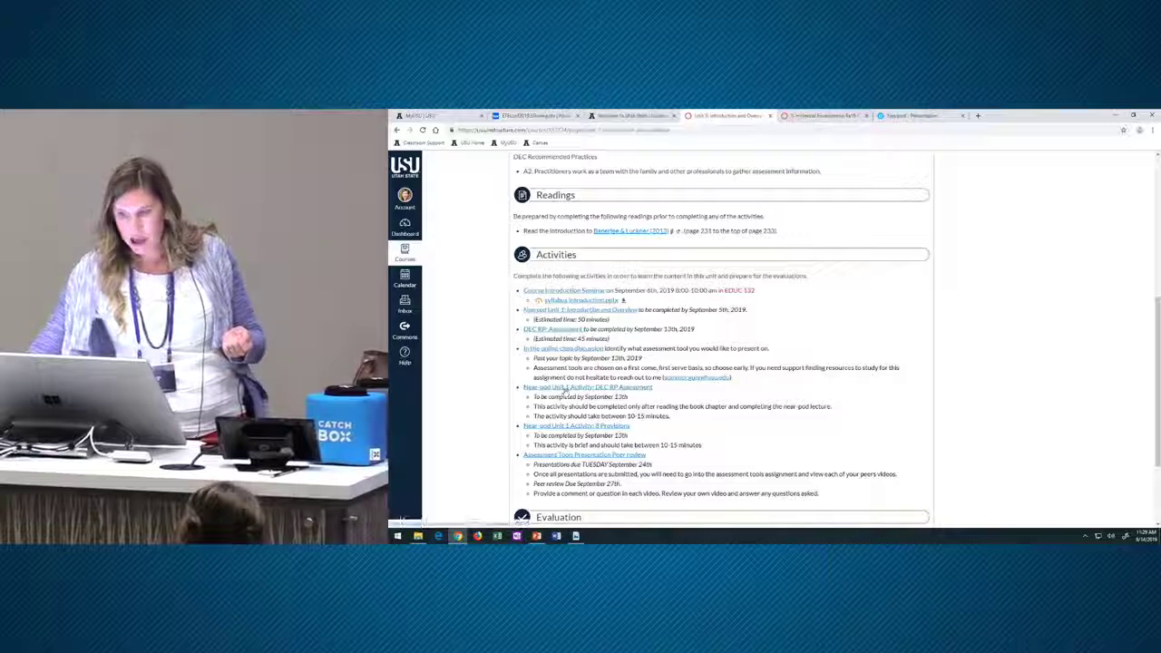
{"action": "left_click", "coordinate": [566, 390]}
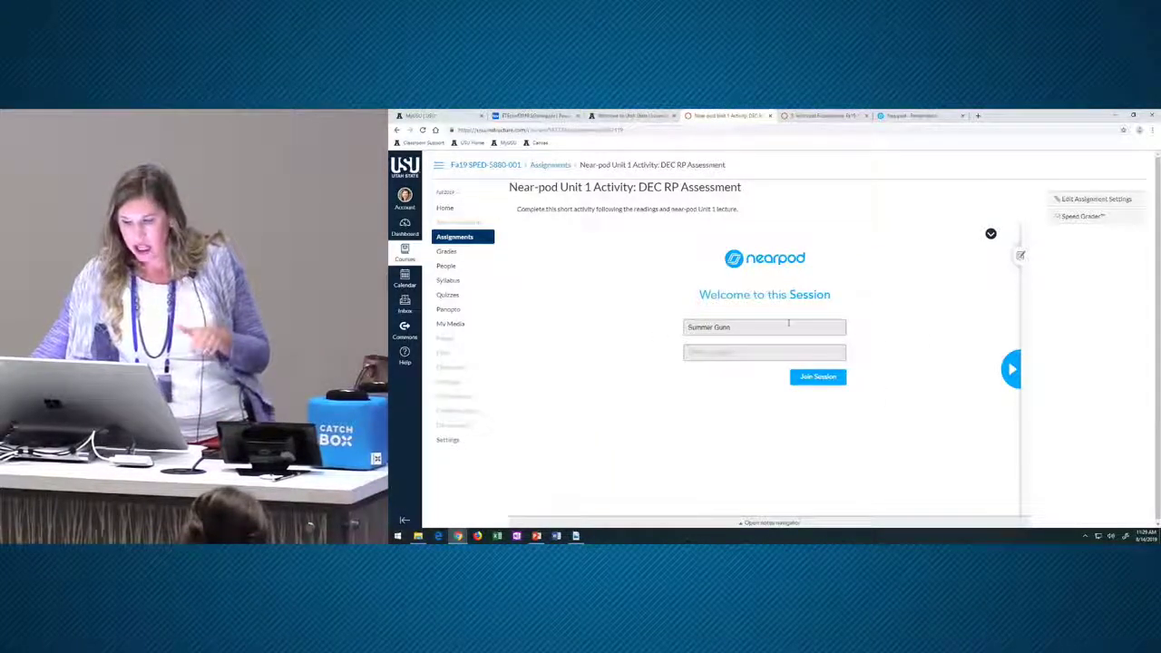
{"action": "left_click", "coordinate": [1006, 371]}
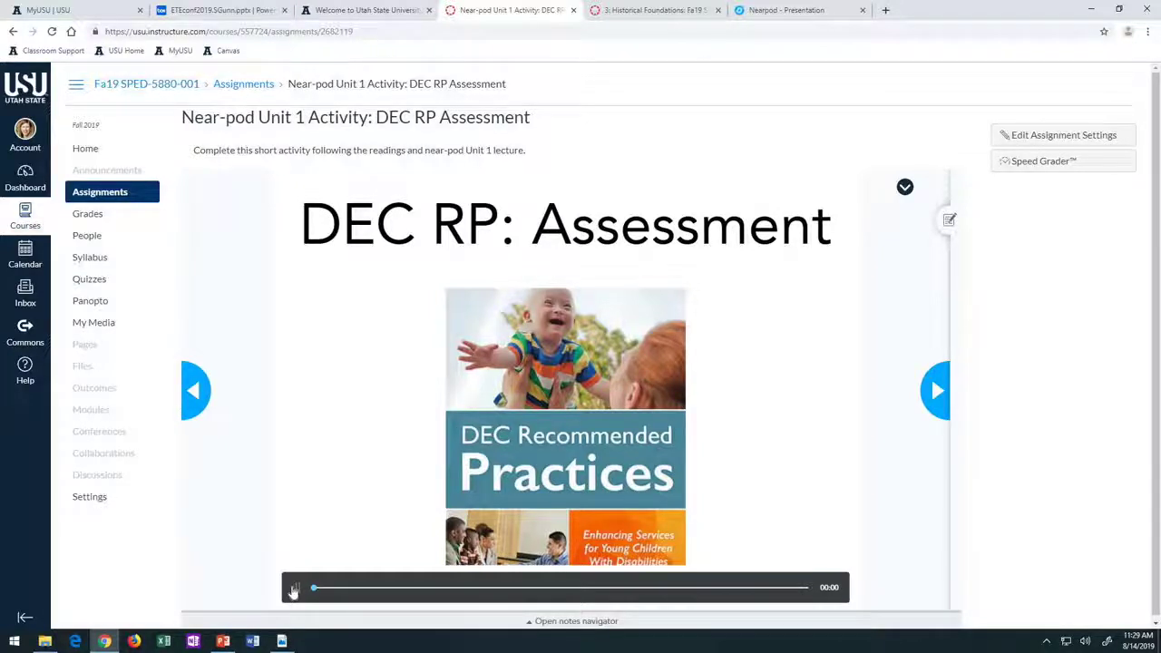
{"action": "left_click", "coordinate": [292, 591]}
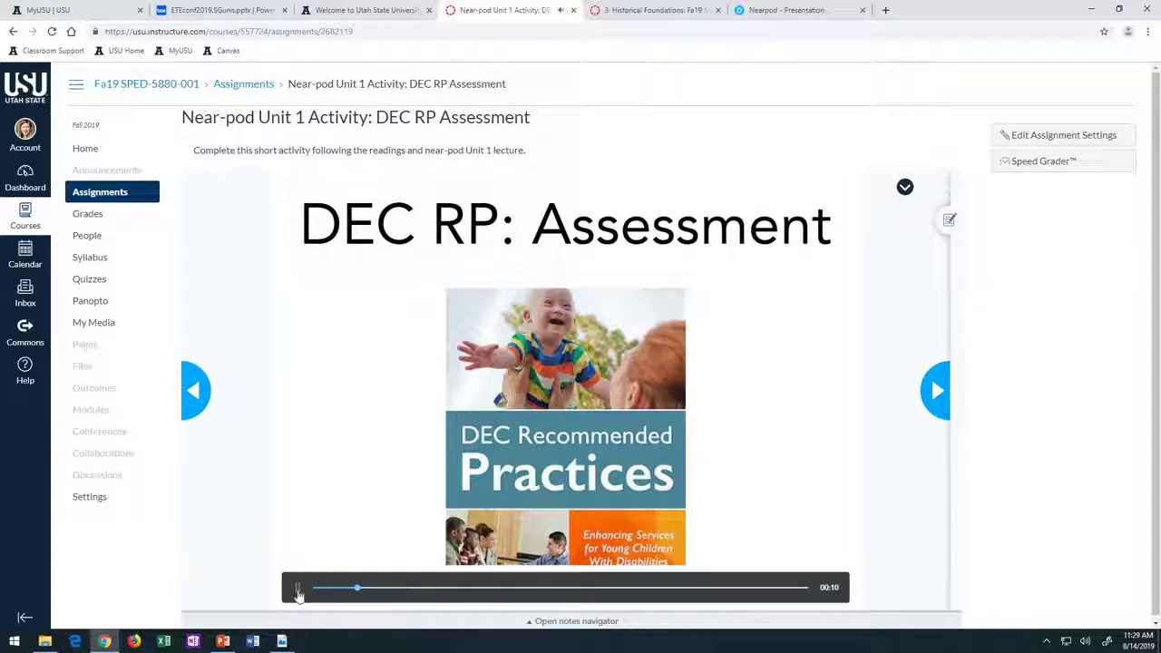
- Pause, resume, then pause again the slide's audio narration
{"action": "left_click", "coordinate": [298, 592]}
{"action": "left_click", "coordinate": [298, 592]}
{"action": "left_click", "coordinate": [297, 591]}
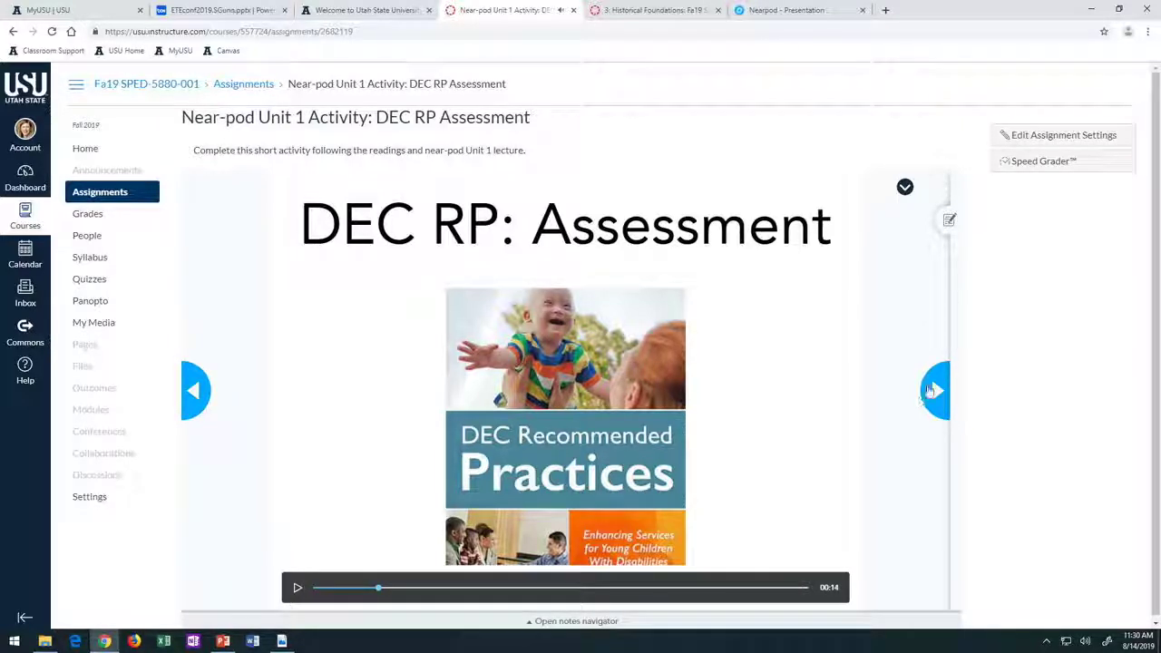
- Advance to the Family Involvement in Assessment slide, closing the DEC website window, then bring PowerPoint forward
{"action": "left_click", "coordinate": [934, 390]}
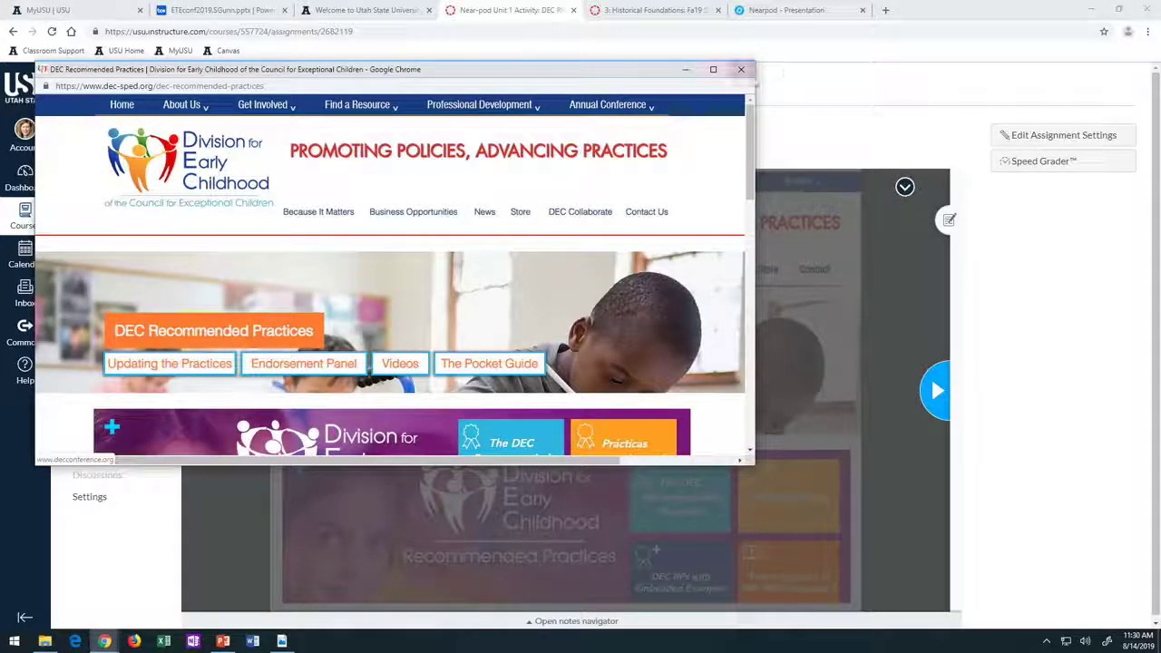
{"action": "left_click", "coordinate": [742, 71]}
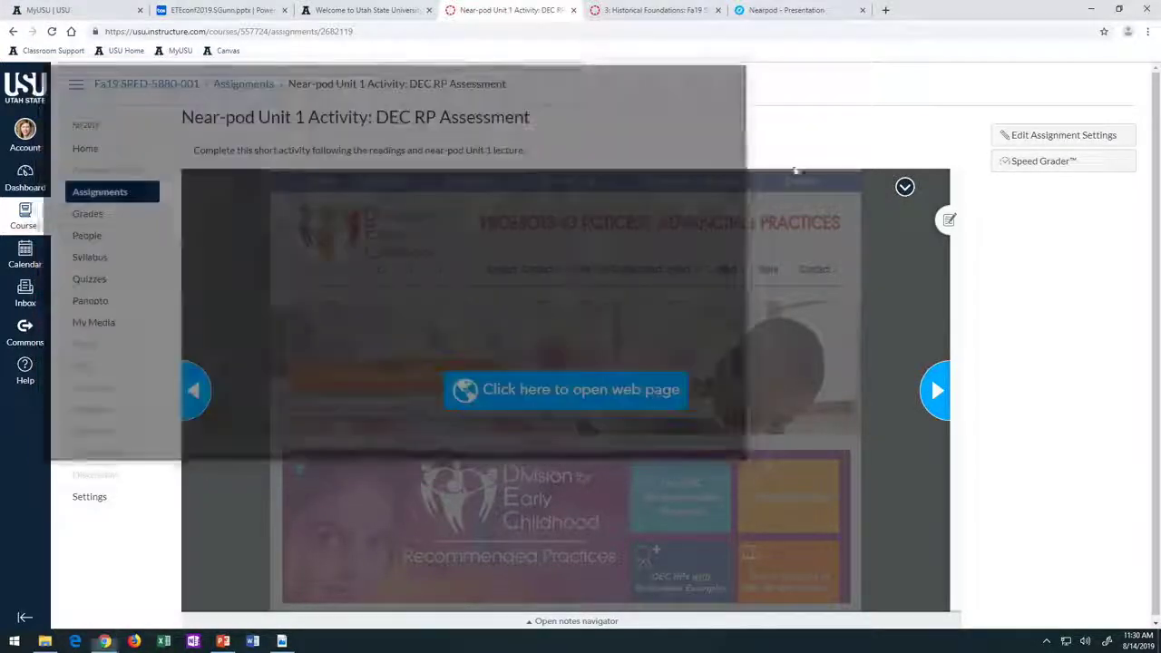
{"action": "left_click", "coordinate": [929, 391]}
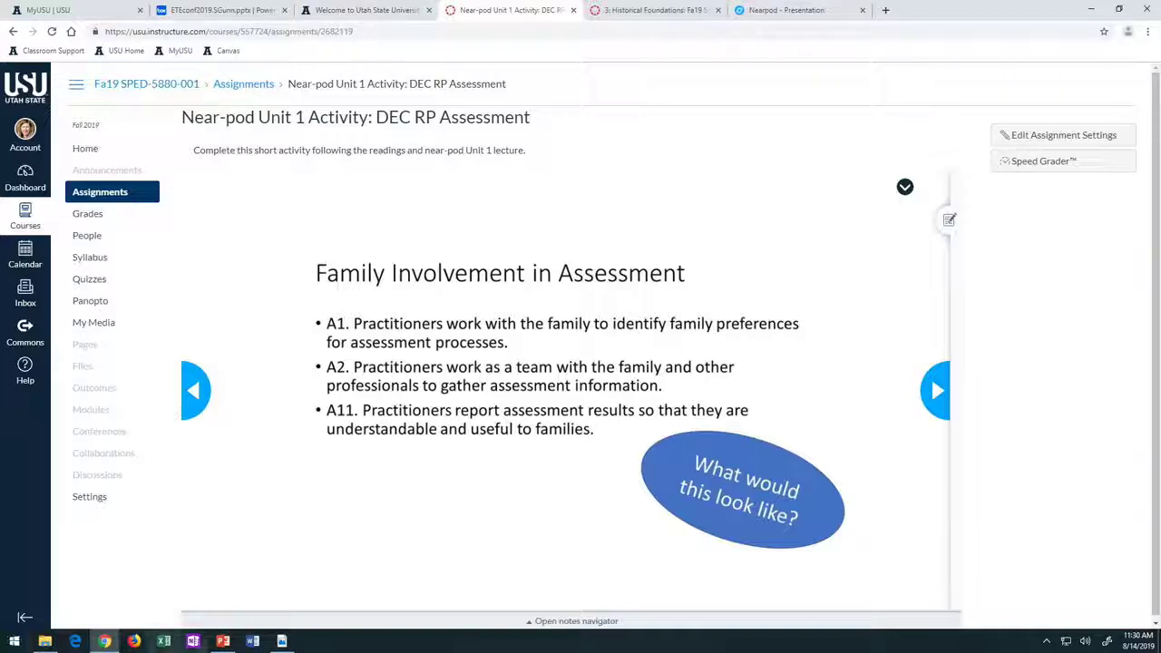
{"action": "mouse_move", "coordinate": [222, 640]}
{"action": "left_click", "coordinate": [231, 594]}
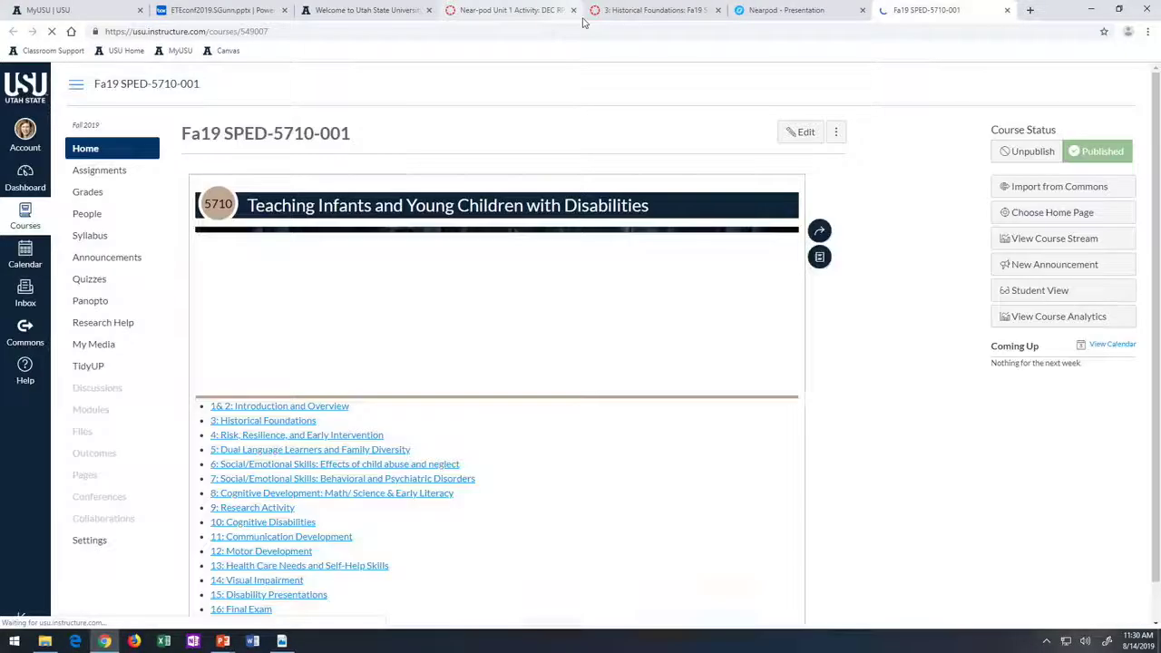
- Go to the Fa19 SPED-5710-001 course's Assignments list and start a new assignment
{"action": "left_click", "coordinate": [649, 10]}
{"action": "scroll", "coordinate": [850, 142], "scroll_direction": "up", "scroll_amount": 3}
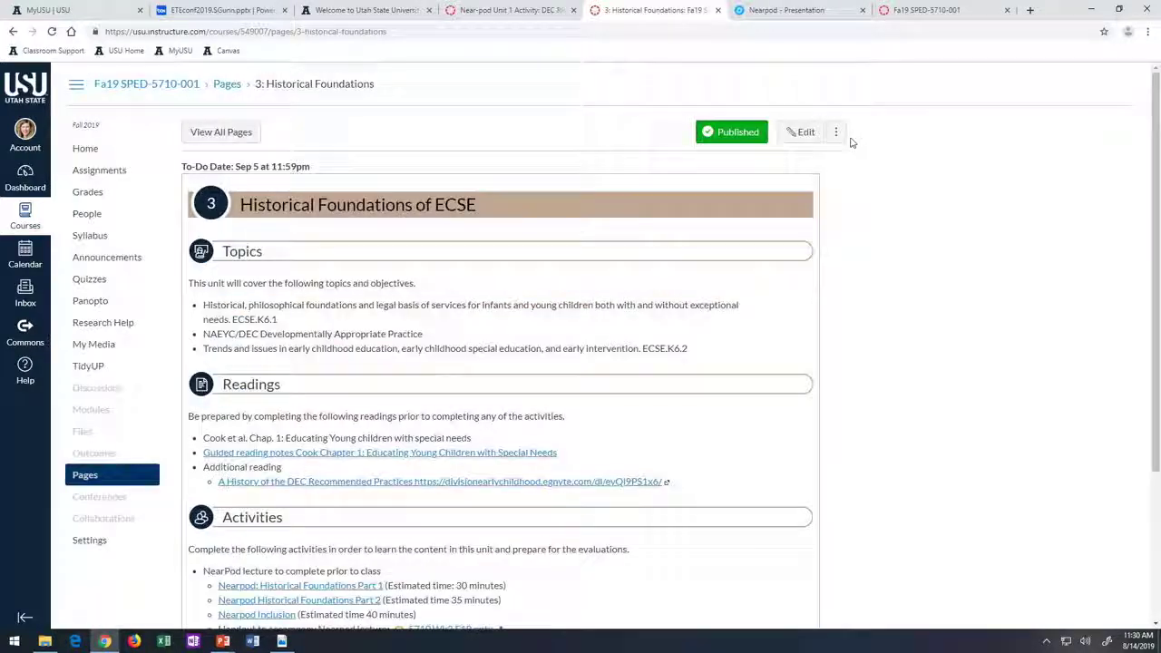
{"action": "left_click", "coordinate": [101, 172]}
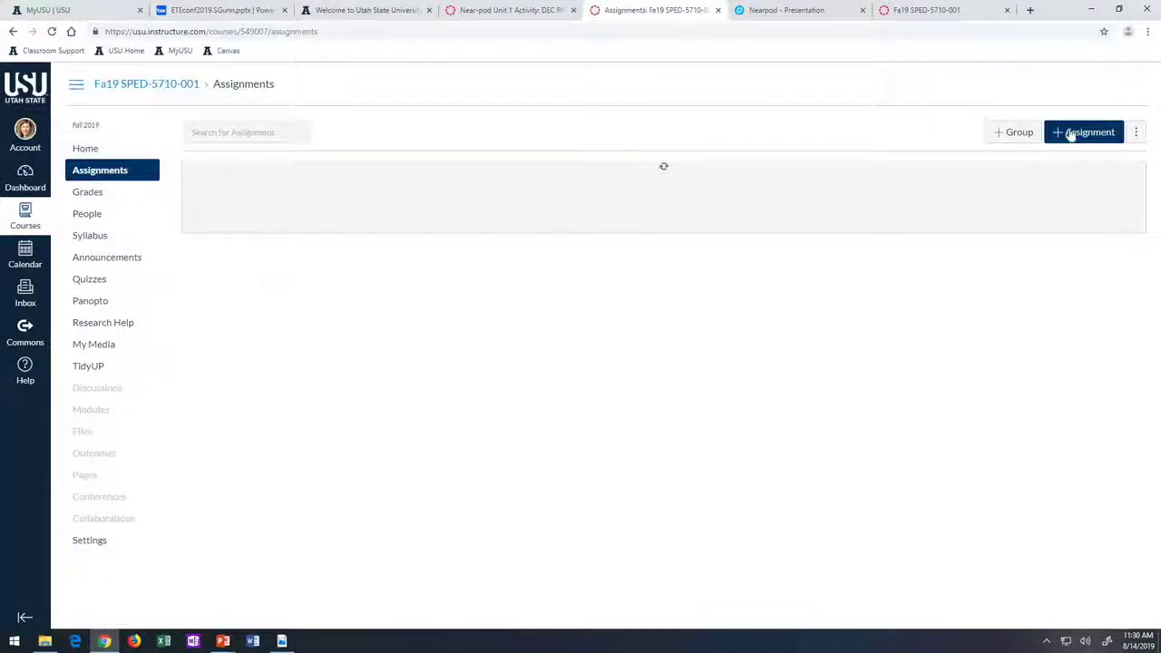
{"action": "left_click", "coordinate": [1065, 133]}
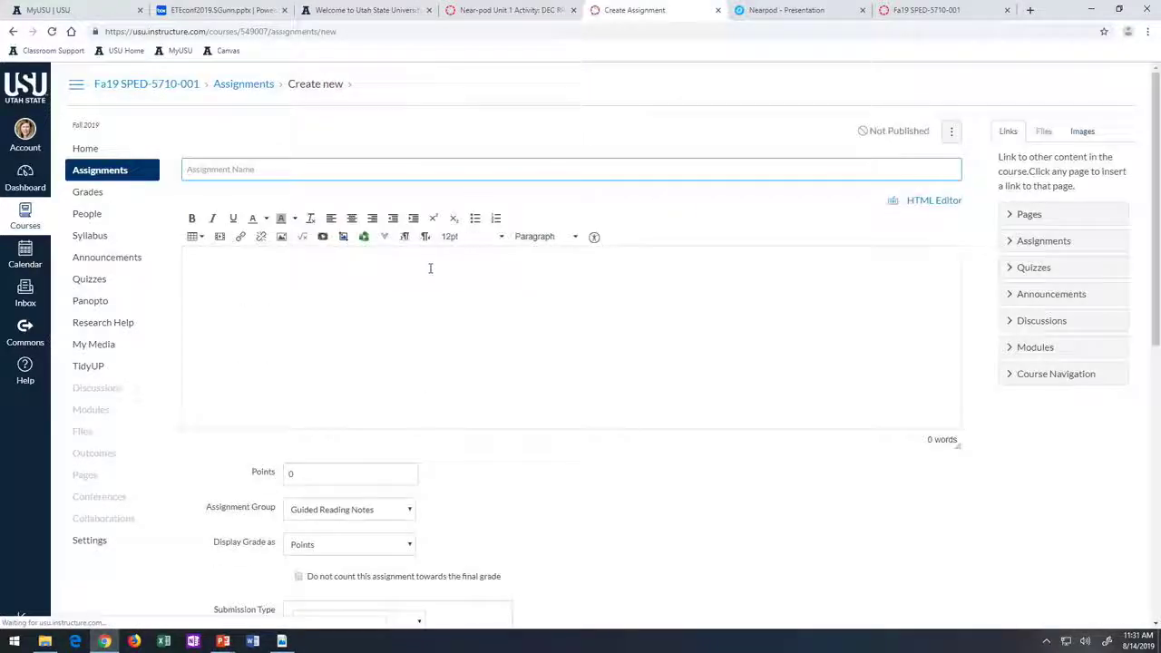
- Set the submission type to External Tool and bring up the available tools list
{"action": "scroll", "coordinate": [441, 356], "scroll_direction": "down", "scroll_amount": 1}
{"action": "scroll", "coordinate": [440, 359], "scroll_direction": "down", "scroll_amount": 3}
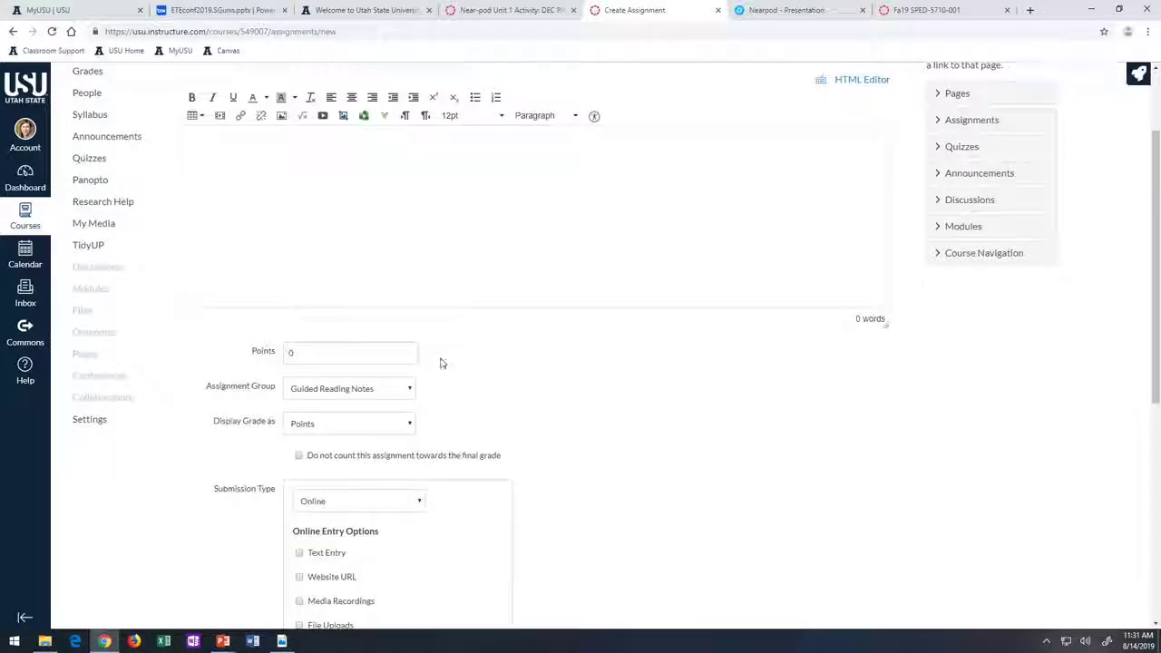
{"action": "left_click", "coordinate": [418, 321]}
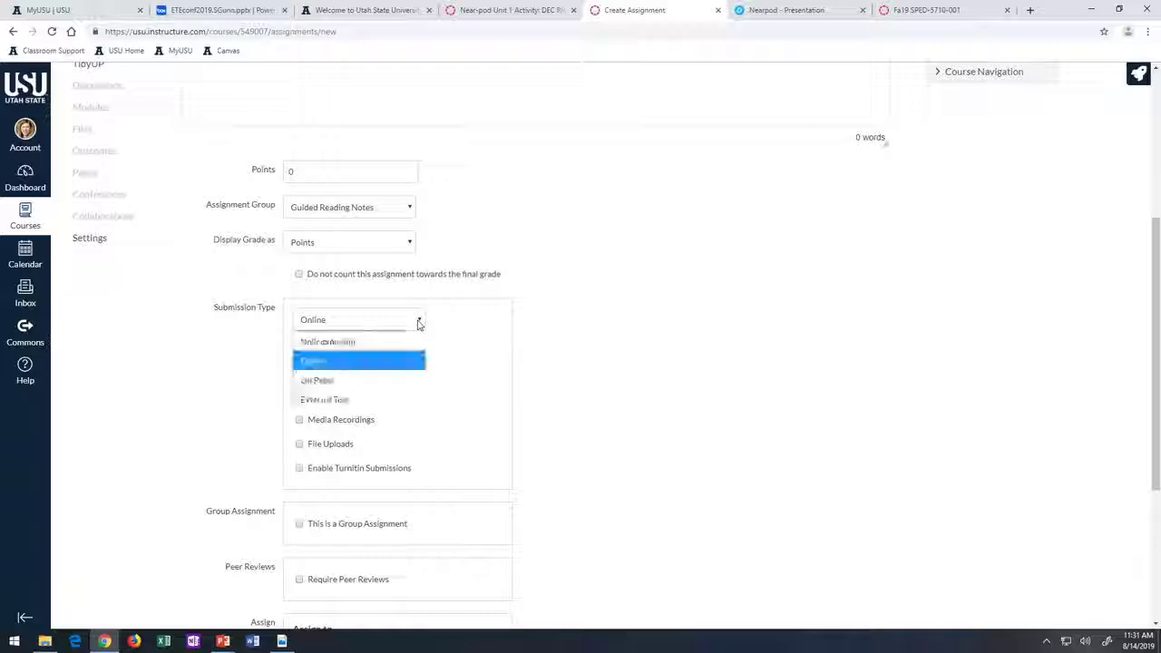
{"action": "left_click", "coordinate": [367, 400]}
{"action": "left_click", "coordinate": [488, 396]}
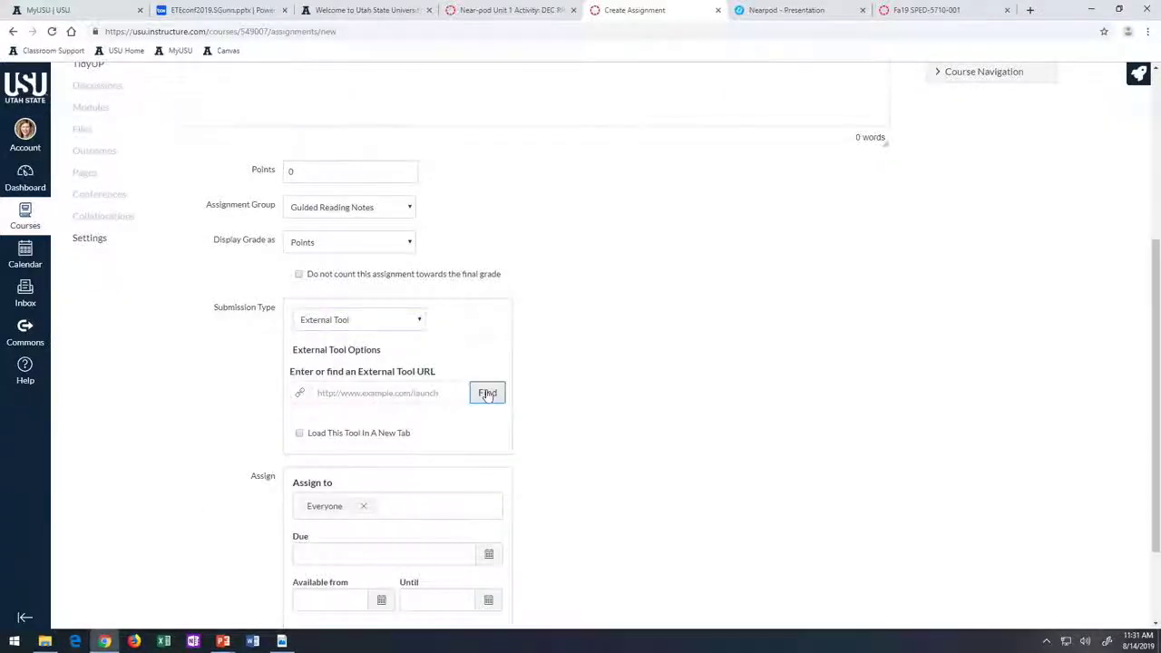
{"action": "scroll", "coordinate": [600, 376], "scroll_direction": "down", "scroll_amount": 10}
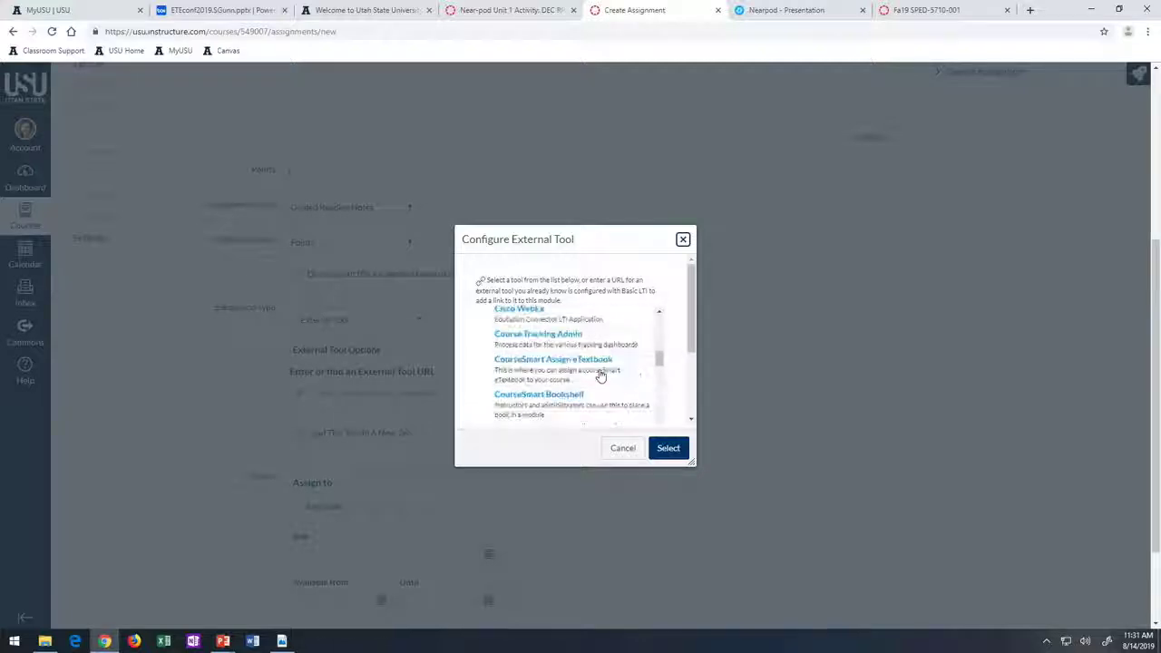
- Choose Nearpod as the tool, then close its lesson picker and confirm abandoning the link
{"action": "scroll", "coordinate": [599, 373], "scroll_direction": "down", "scroll_amount": 5}
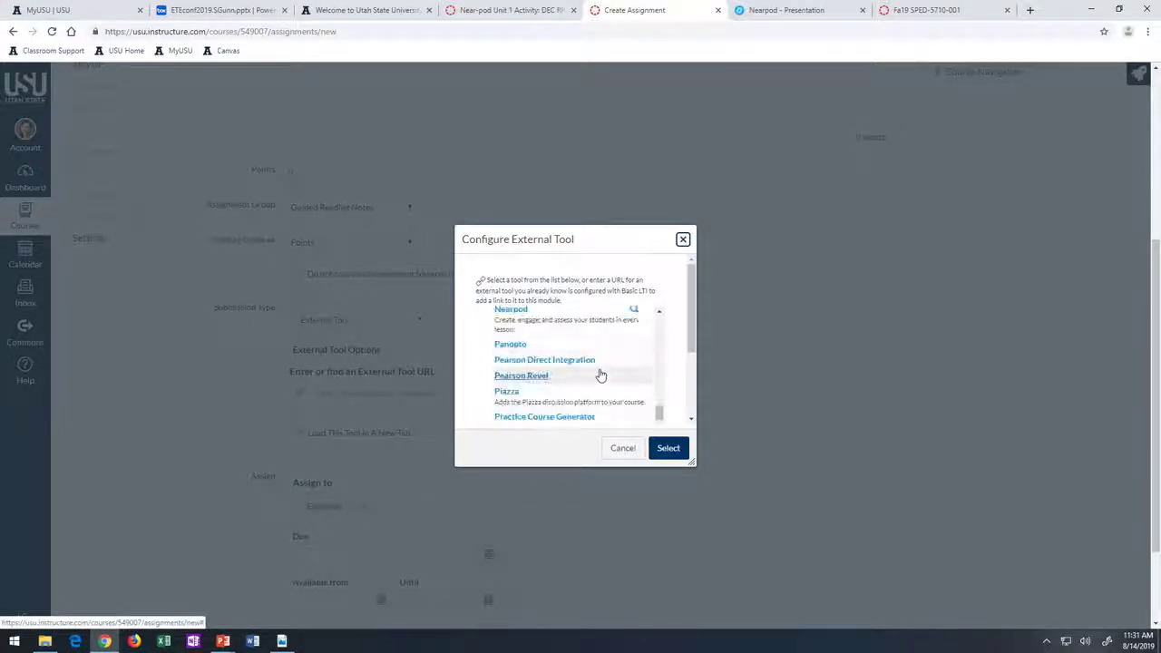
{"action": "left_click", "coordinate": [510, 311]}
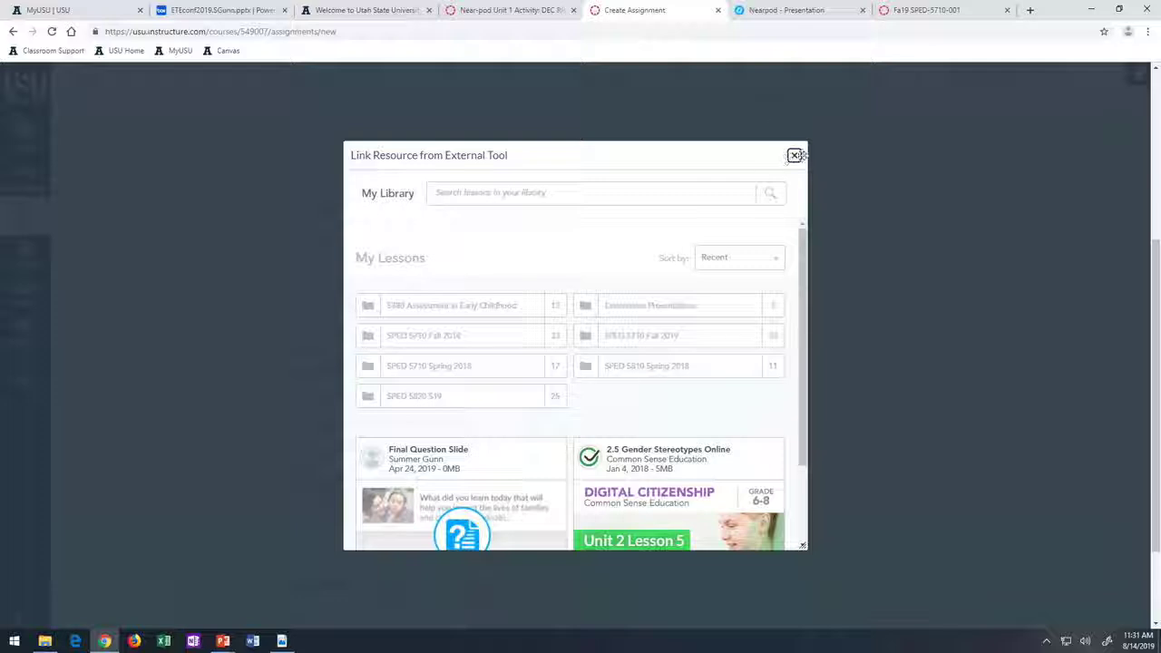
{"action": "left_click", "coordinate": [793, 156]}
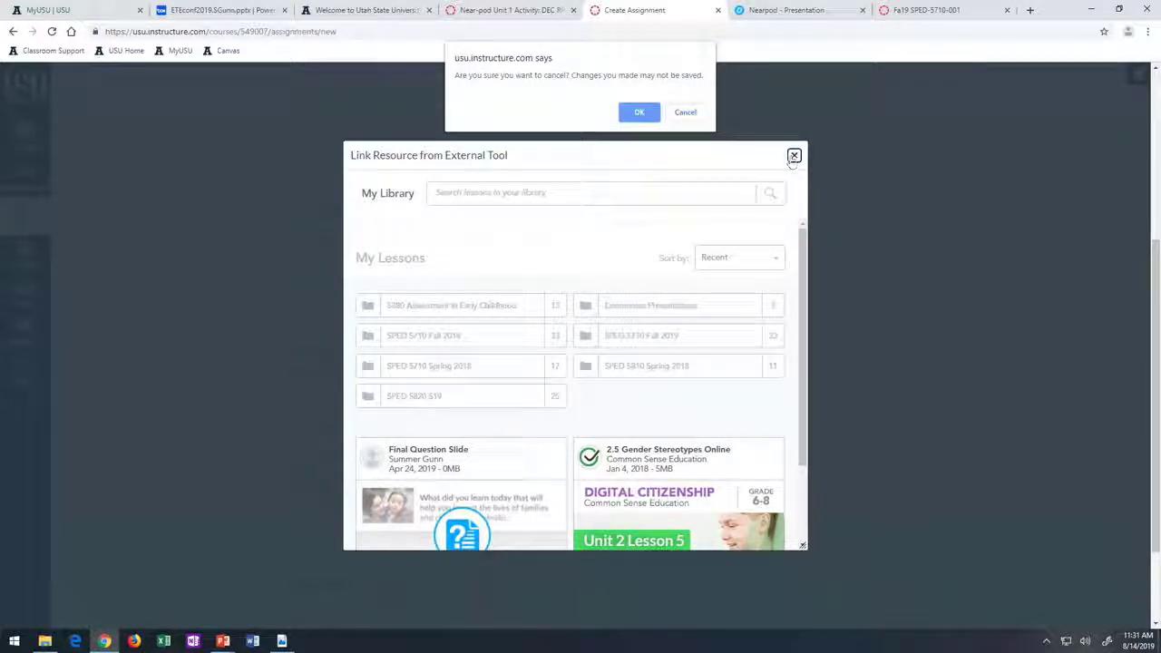
{"action": "left_click", "coordinate": [632, 110]}
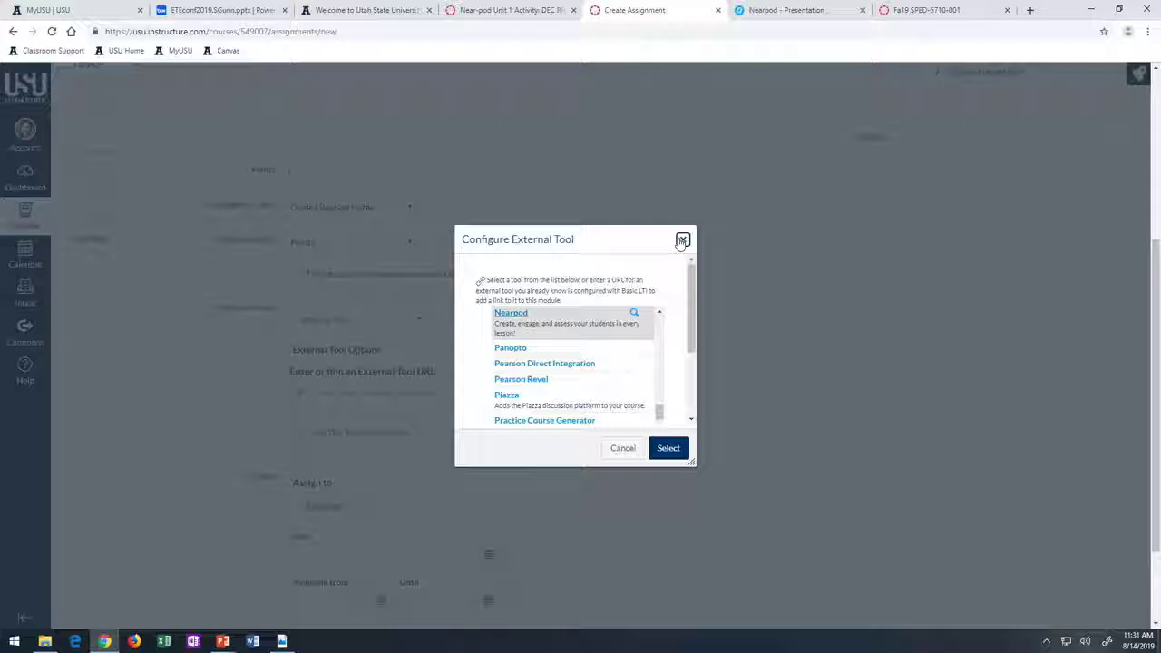
- Dismiss the external tool chooser and cancel the new assignment without saving
{"action": "left_click", "coordinate": [623, 452]}
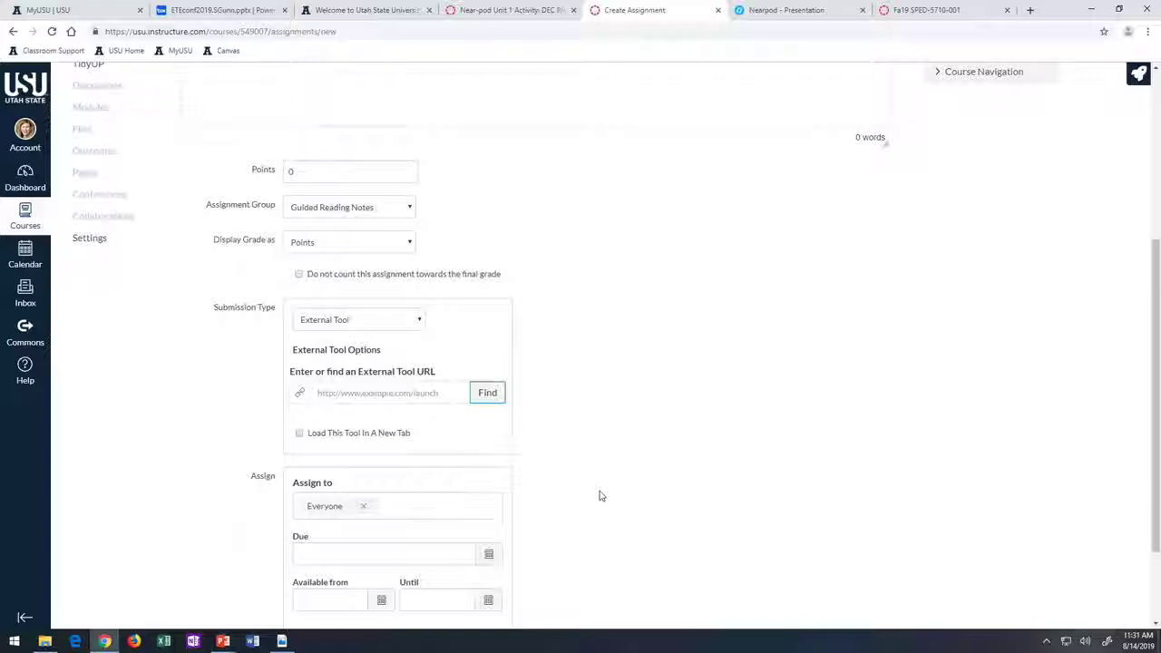
{"action": "scroll", "coordinate": [599, 493], "scroll_direction": "down", "scroll_amount": 3}
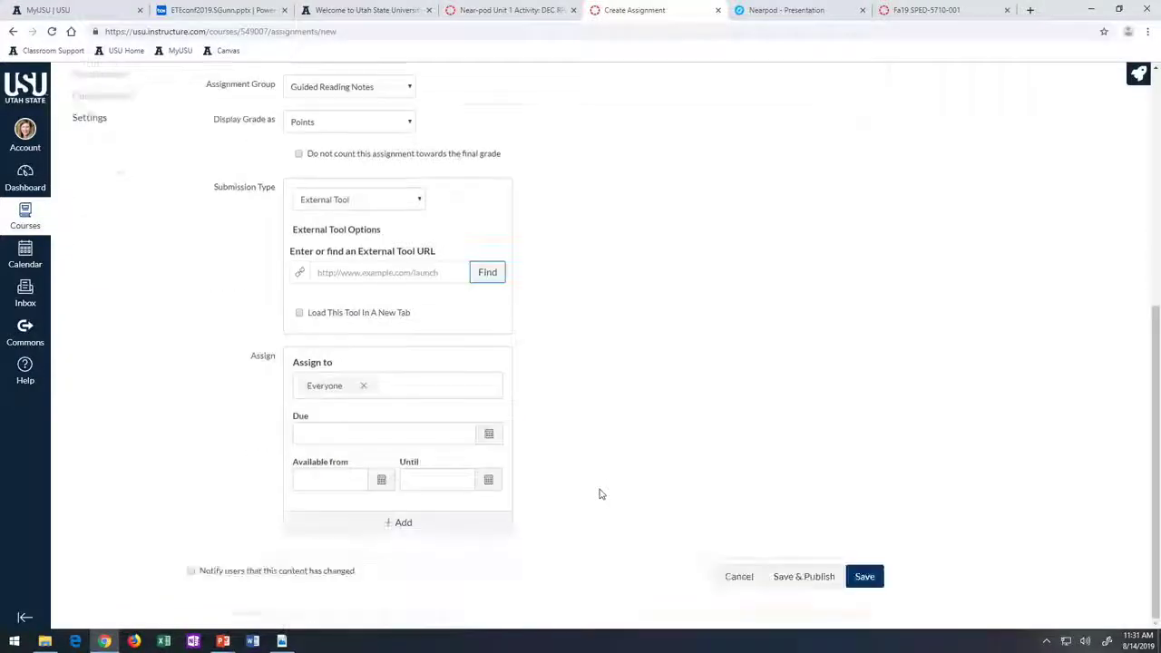
{"action": "left_click", "coordinate": [736, 577]}
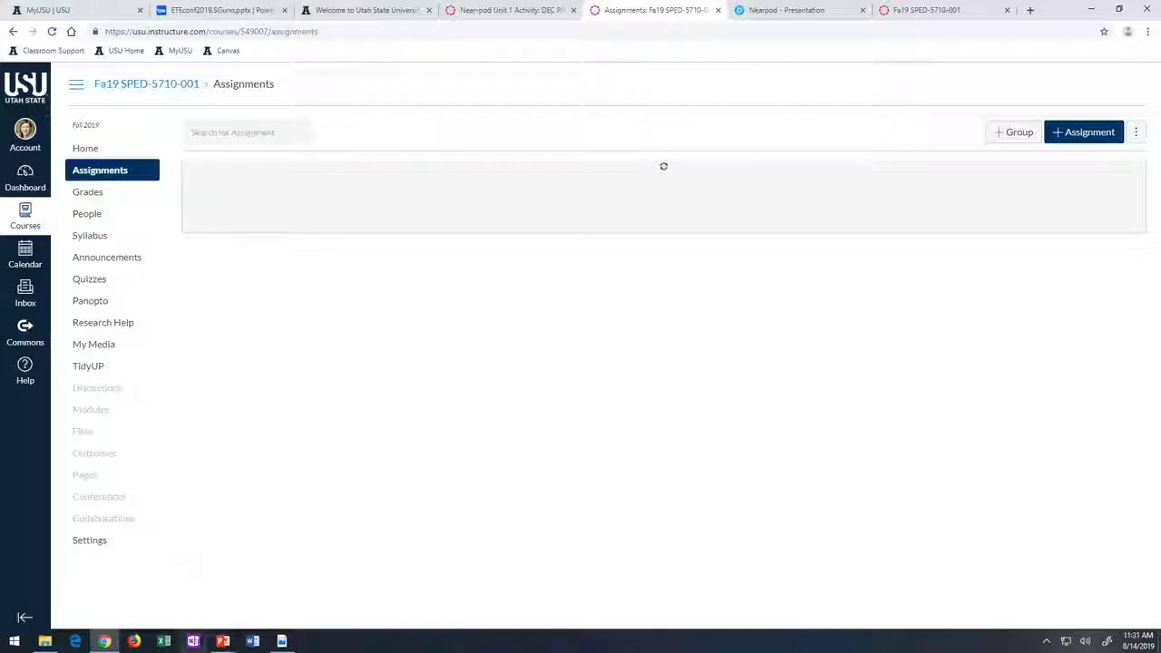
- Bring the PowerPoint slide show forward, then return to the Near-pod Unit 1 Activity page in Canvas
{"action": "mouse_move", "coordinate": [222, 641]}
{"action": "left_click", "coordinate": [247, 596]}
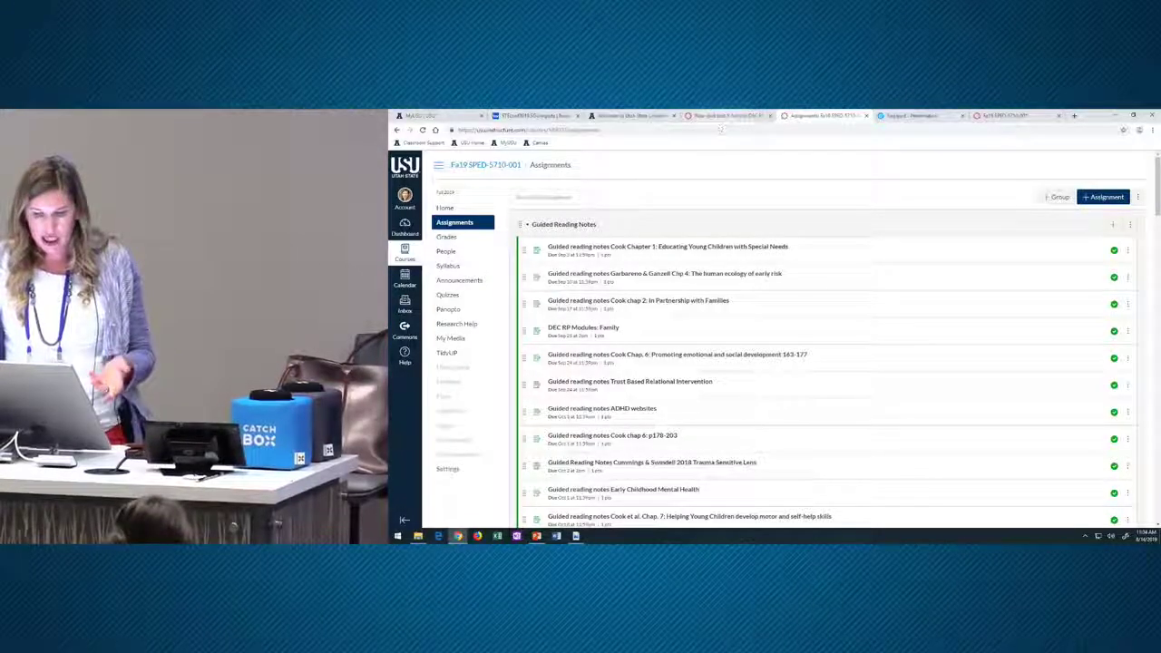
{"action": "left_click", "coordinate": [726, 116]}
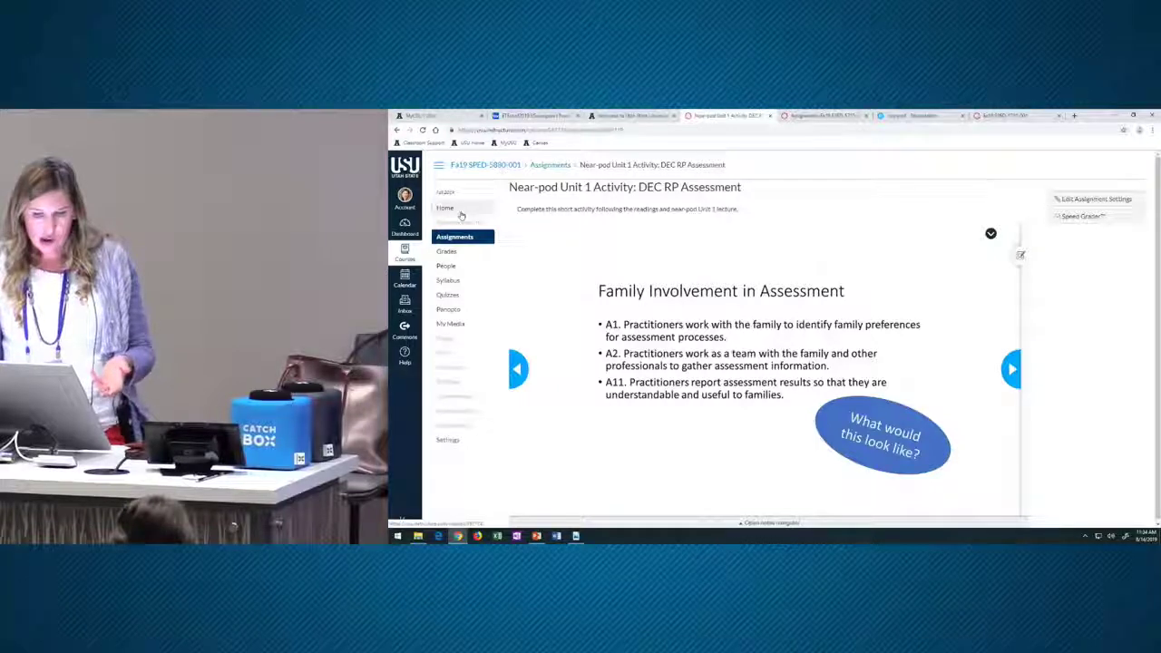
- From the course home, open Unit 1: Introduction and Overview, view its Peer review assignment, and go back
{"action": "left_click", "coordinate": [454, 209]}
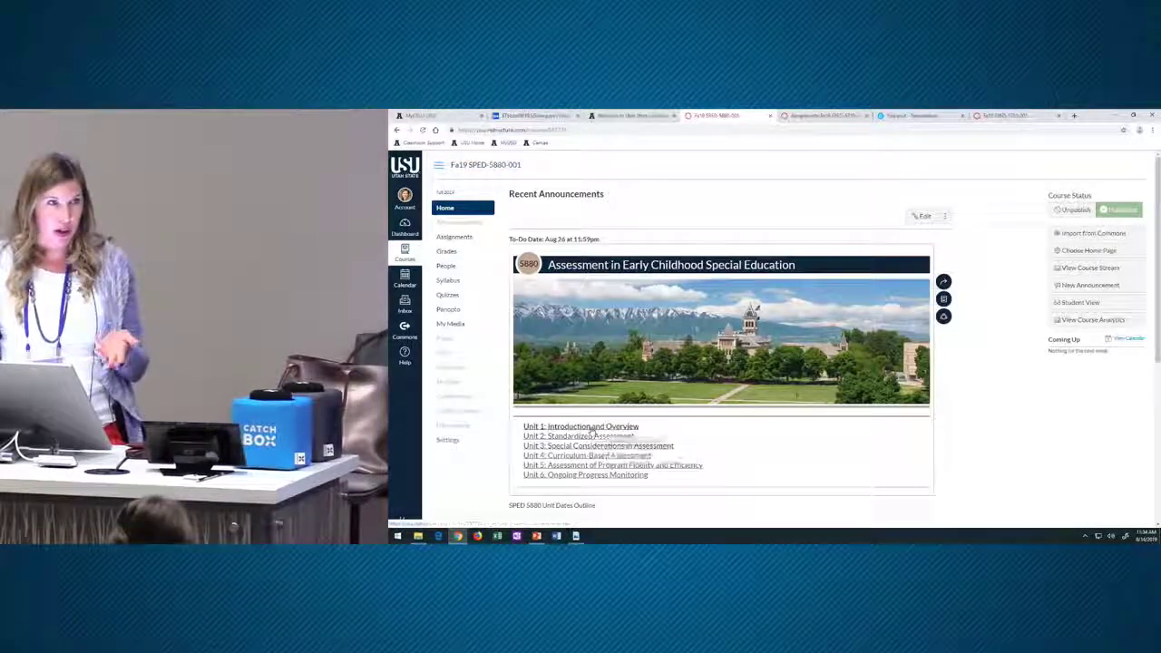
{"action": "left_click", "coordinate": [585, 426]}
{"action": "scroll", "coordinate": [810, 380], "scroll_direction": "down", "scroll_amount": 5}
{"action": "scroll", "coordinate": [810, 380], "scroll_direction": "down", "scroll_amount": 3}
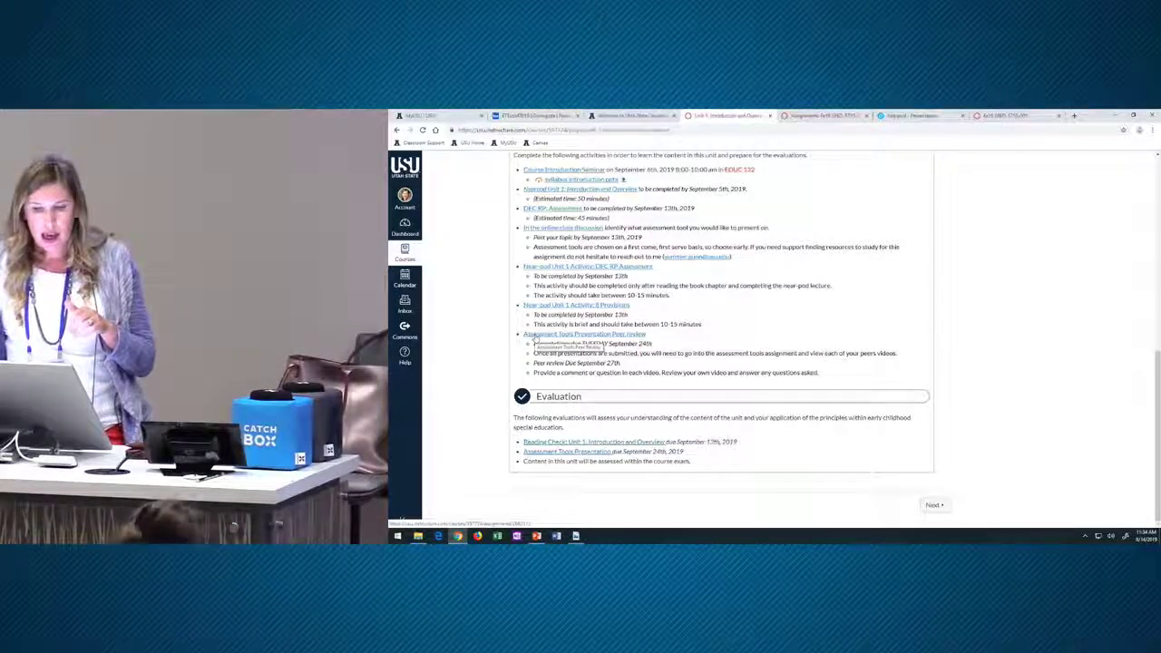
{"action": "left_click", "coordinate": [534, 337]}
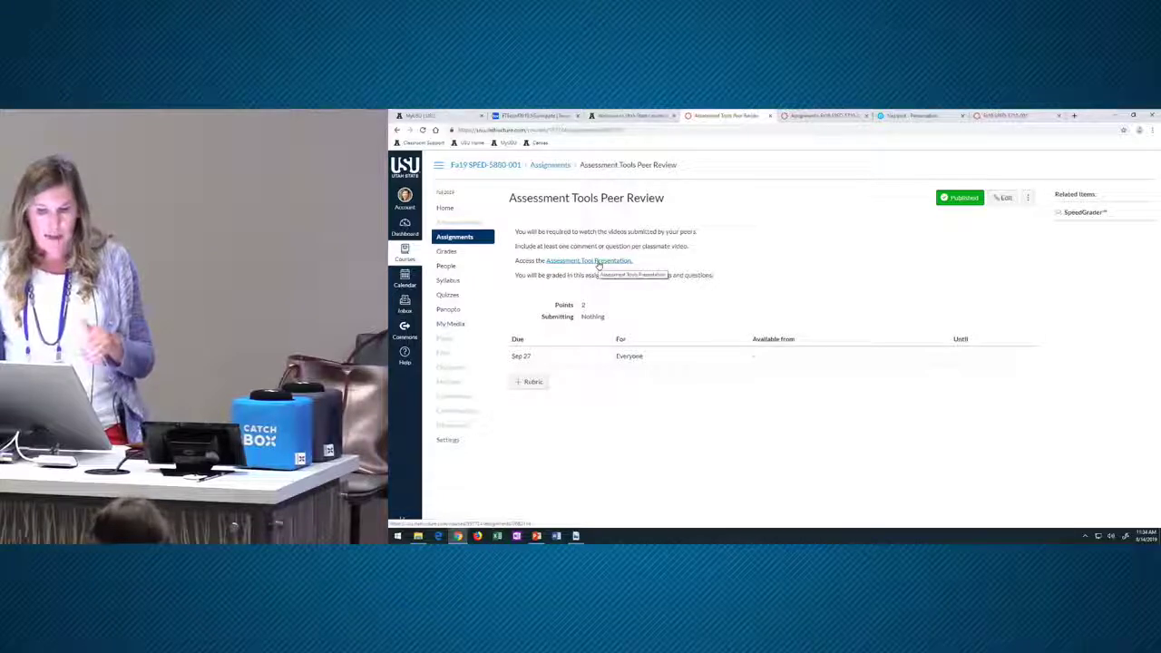
{"action": "left_click", "coordinate": [397, 131]}
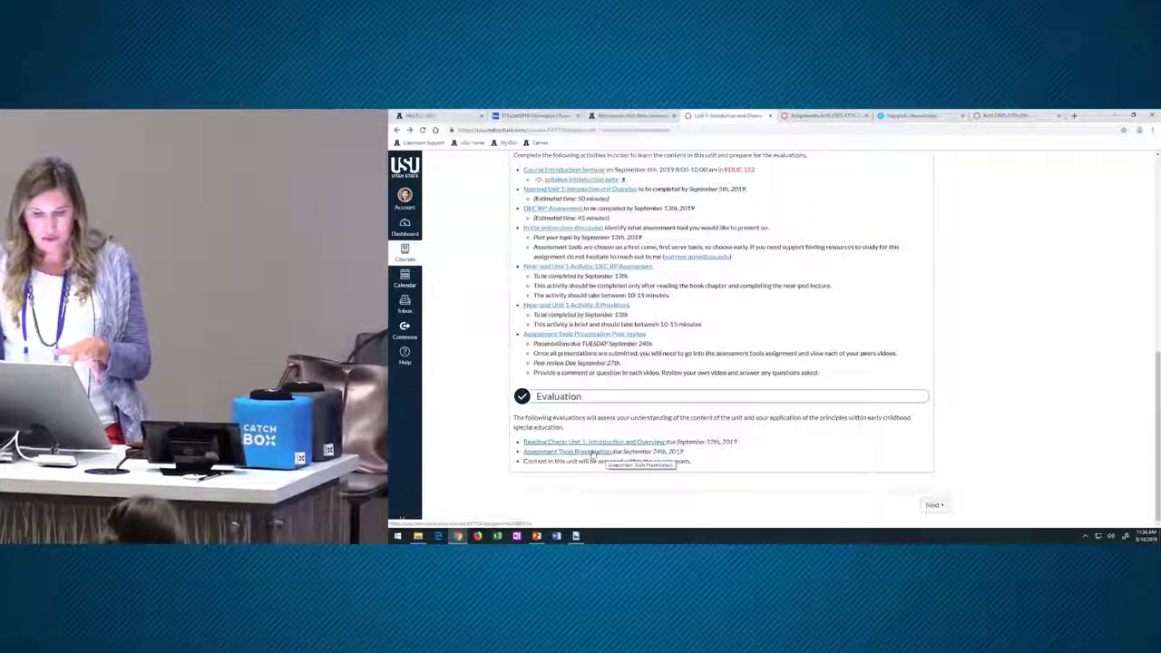
- Open Assessment Tools Presentation and choose Standard as the GoReact assignment type, continuing to its settings
{"action": "left_click", "coordinate": [595, 452]}
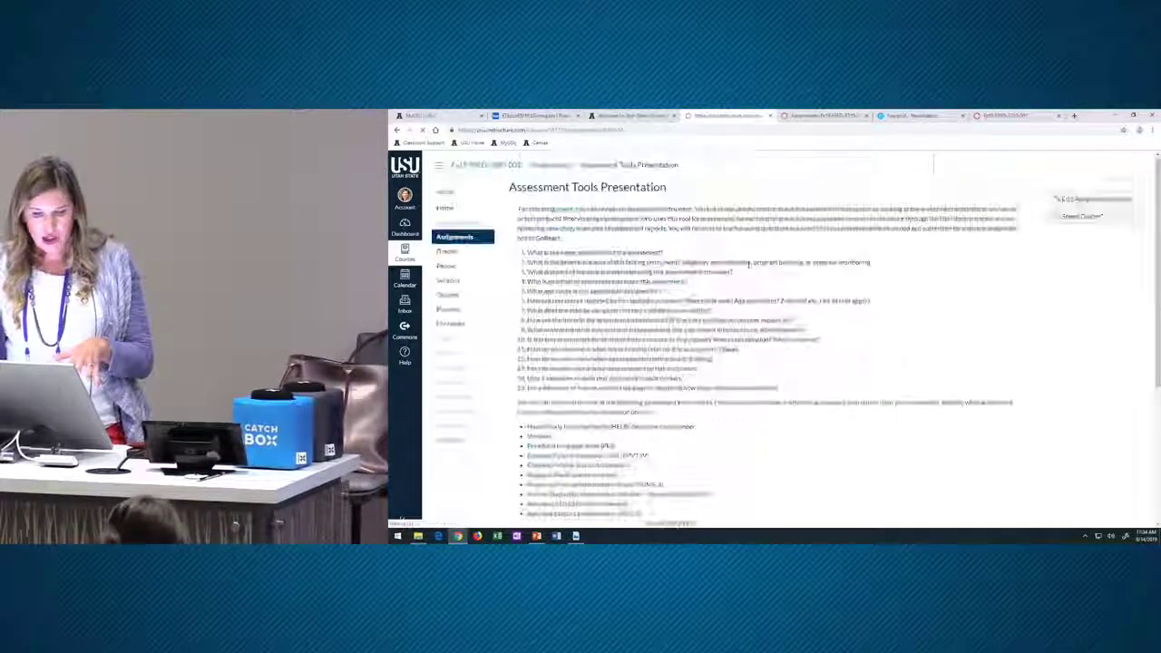
{"action": "scroll", "coordinate": [747, 272], "scroll_direction": "down", "scroll_amount": 2}
{"action": "scroll", "coordinate": [747, 272], "scroll_direction": "down", "scroll_amount": 2}
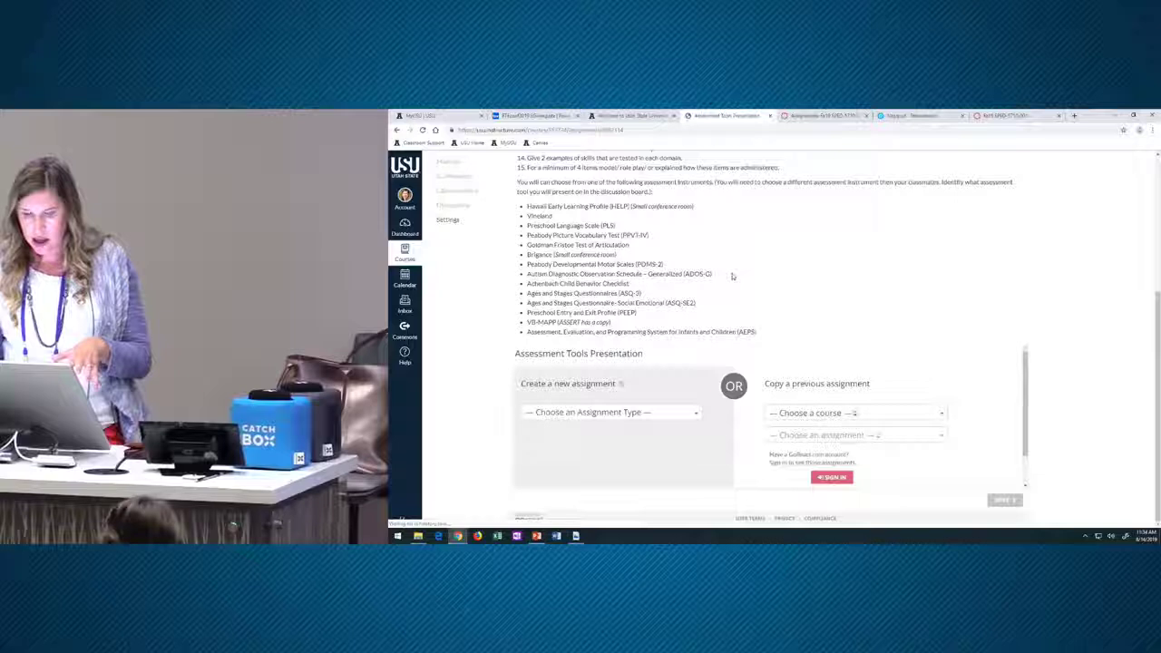
{"action": "left_click", "coordinate": [657, 414]}
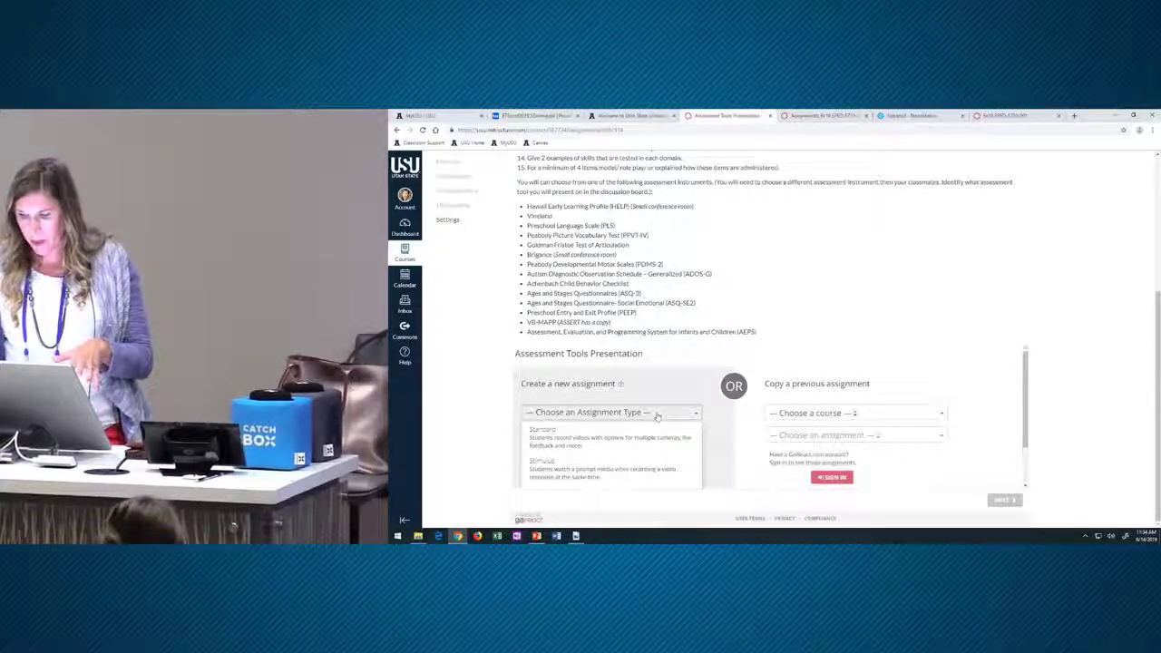
{"action": "scroll", "coordinate": [649, 399], "scroll_direction": "down", "scroll_amount": 1}
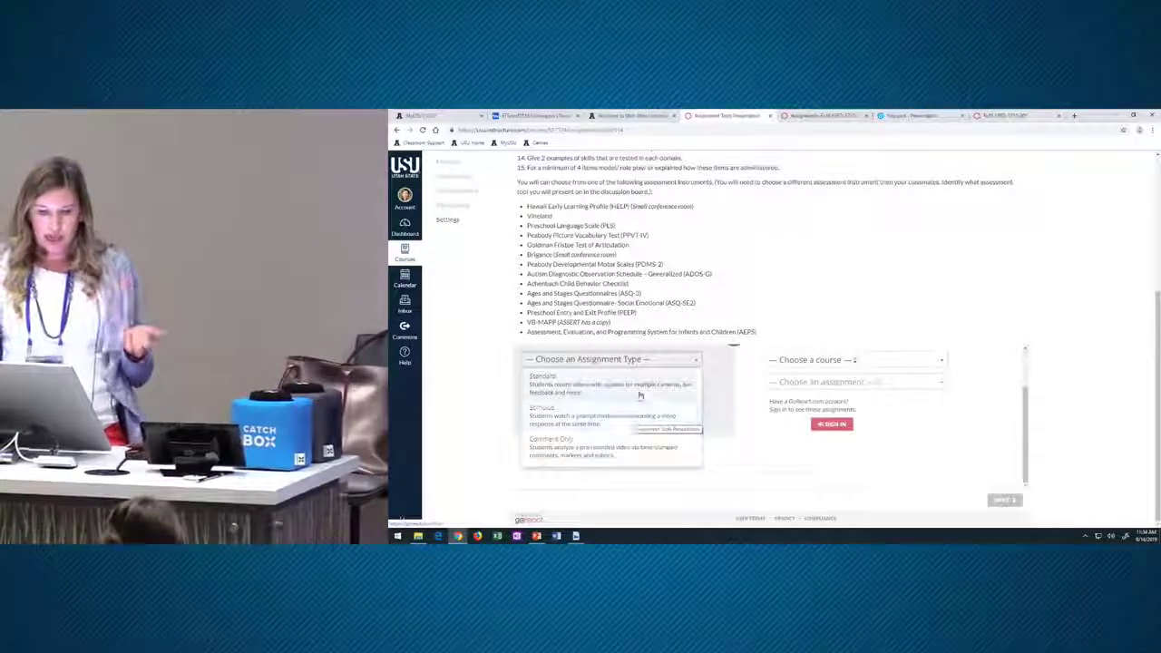
{"action": "left_click", "coordinate": [641, 394]}
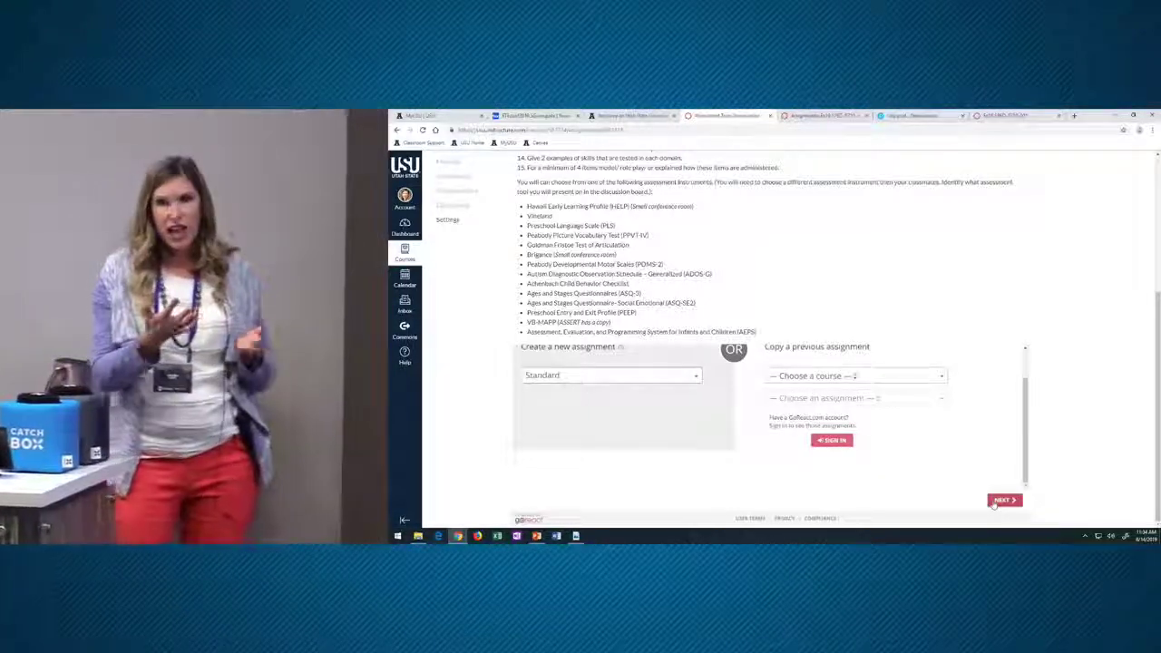
{"action": "left_click", "coordinate": [1002, 500]}
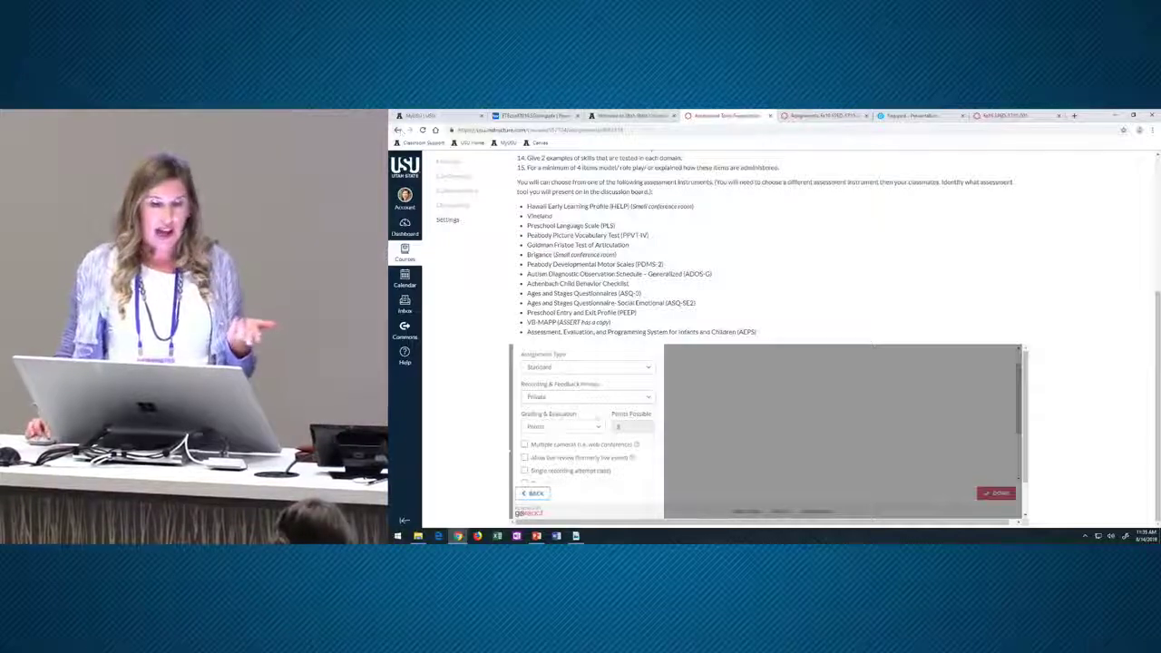
{"action": "left_click", "coordinate": [1022, 348]}
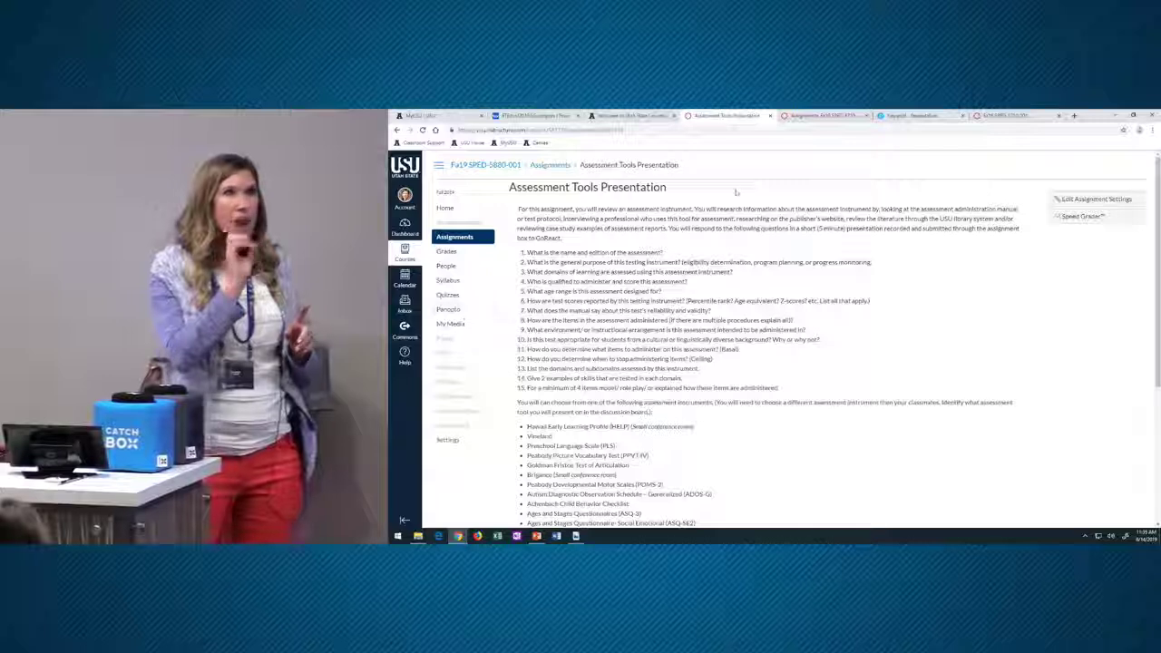
- From the SPED-5880 course home, go to Assignments and start a new assignment submitted via External Tool
{"action": "scroll", "coordinate": [684, 253], "scroll_direction": "down", "scroll_amount": 5}
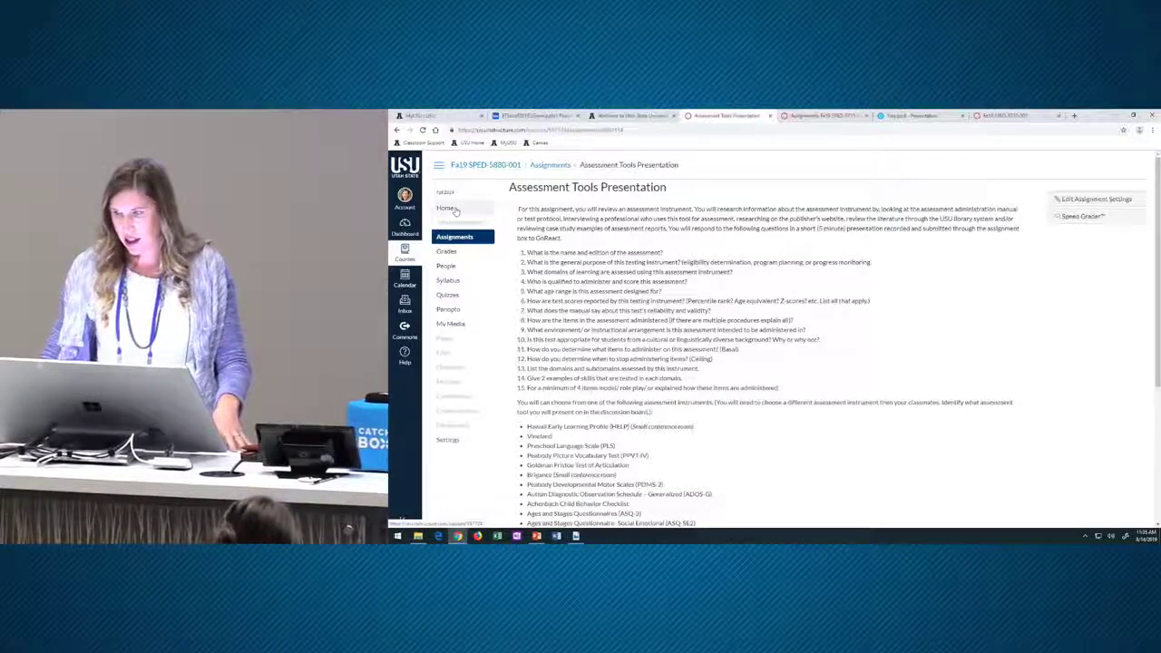
{"action": "left_click", "coordinate": [455, 210]}
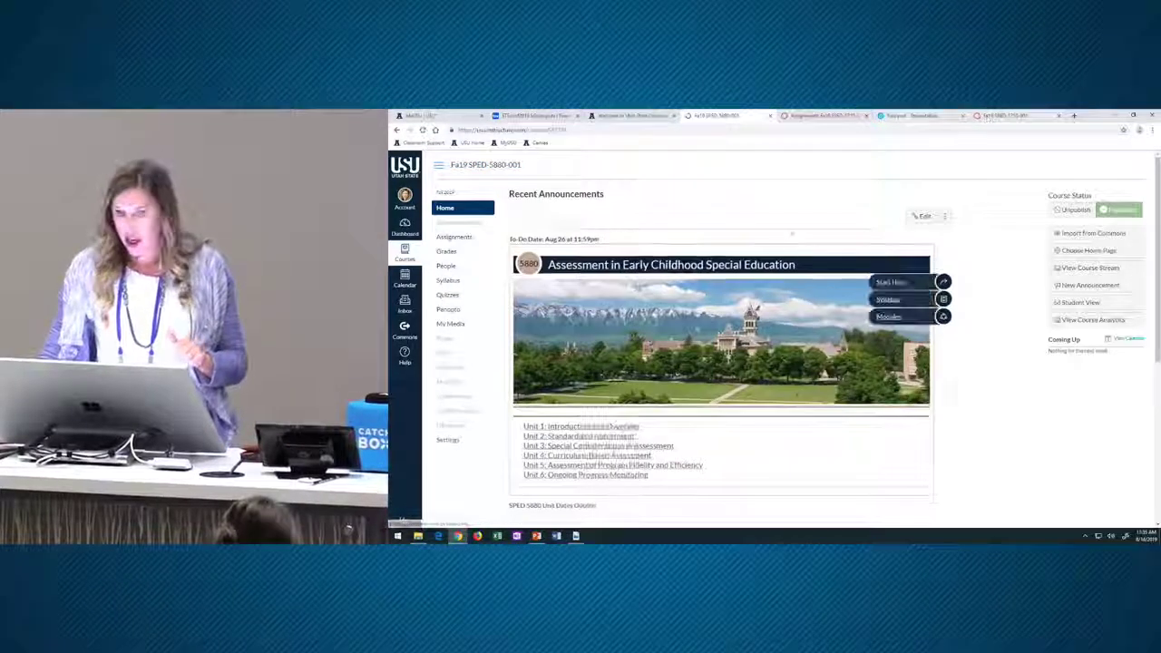
{"action": "left_click", "coordinate": [441, 238]}
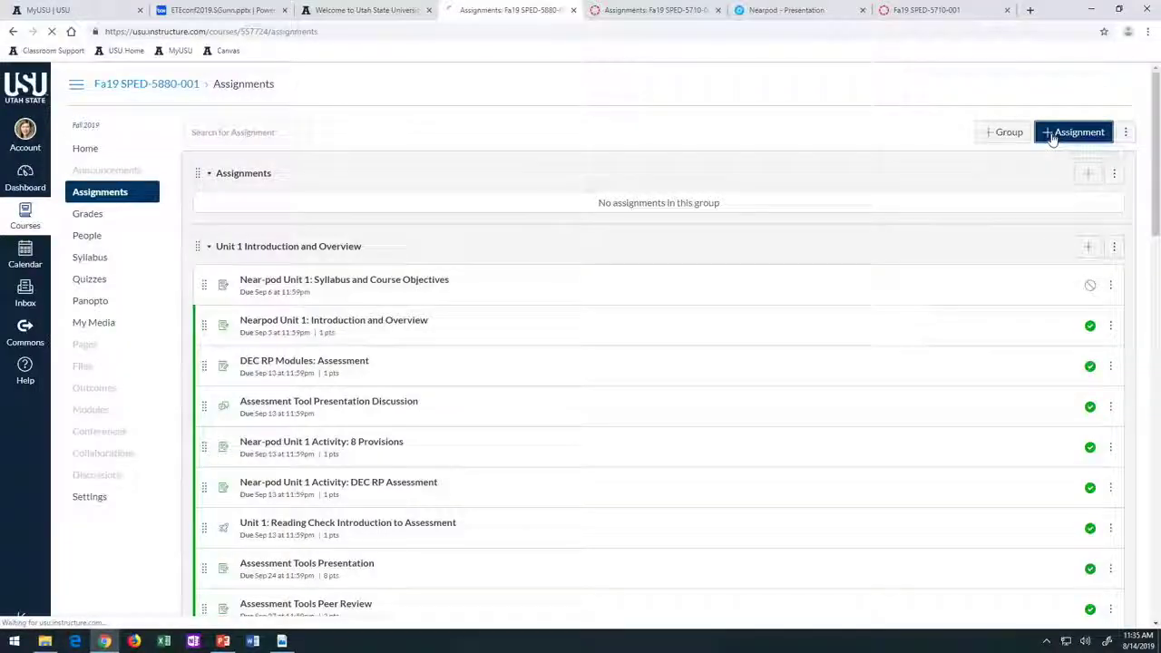
{"action": "left_click", "coordinate": [1101, 199]}
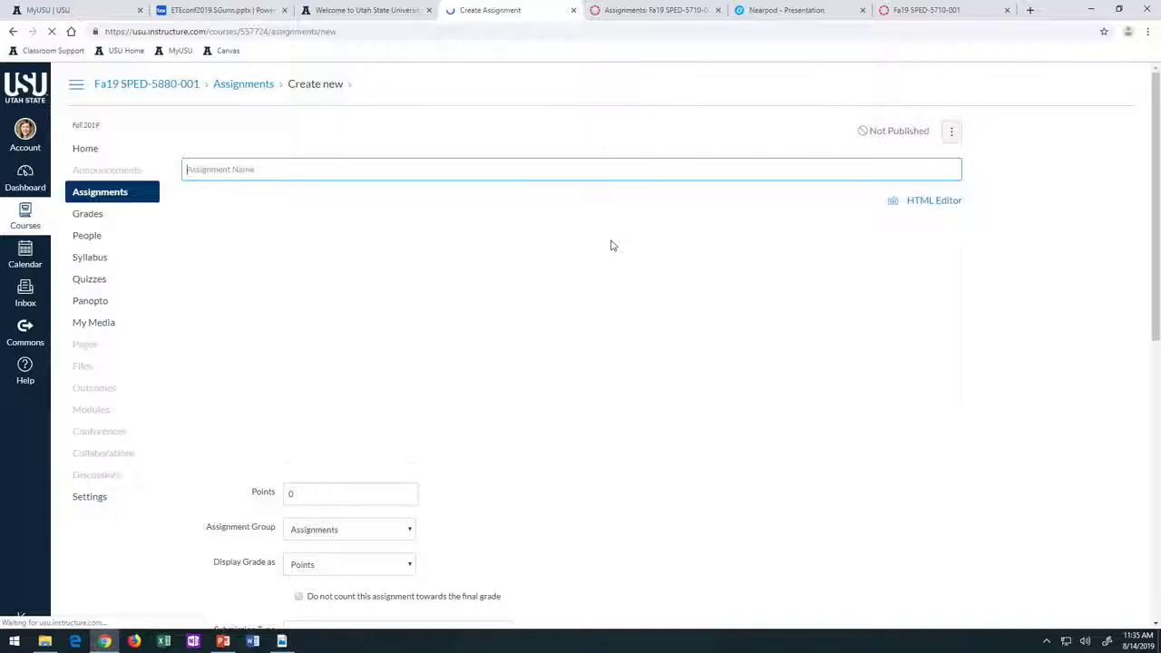
{"action": "scroll", "coordinate": [373, 427], "scroll_direction": "down", "scroll_amount": 4}
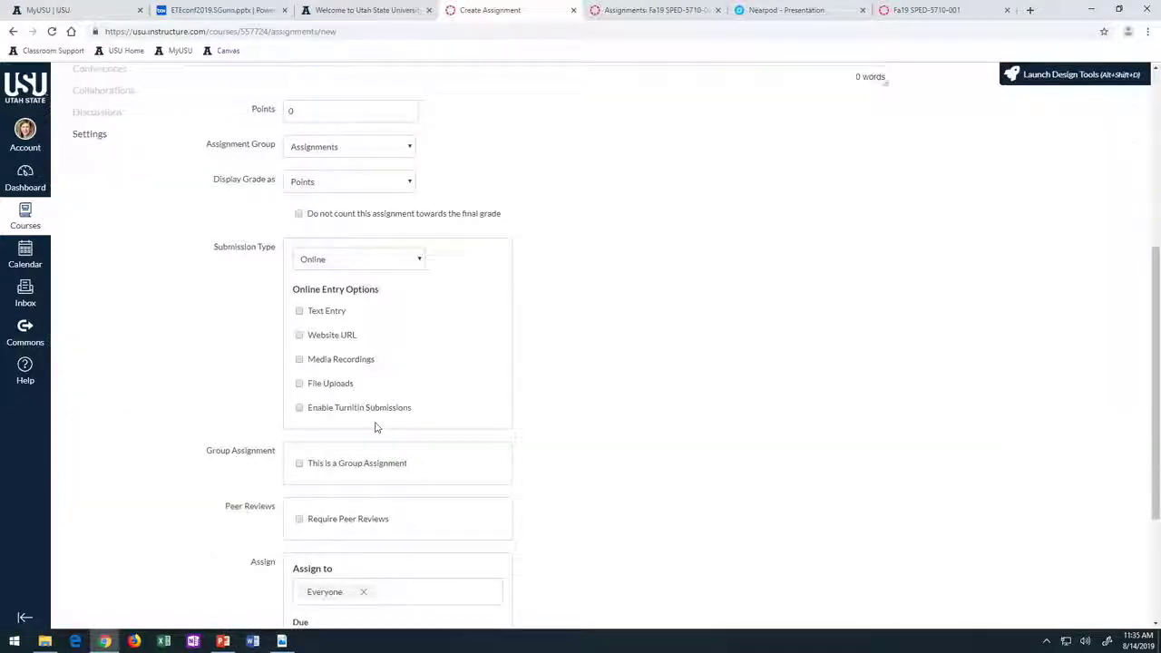
{"action": "left_click", "coordinate": [405, 265]}
{"action": "left_click", "coordinate": [363, 340]}
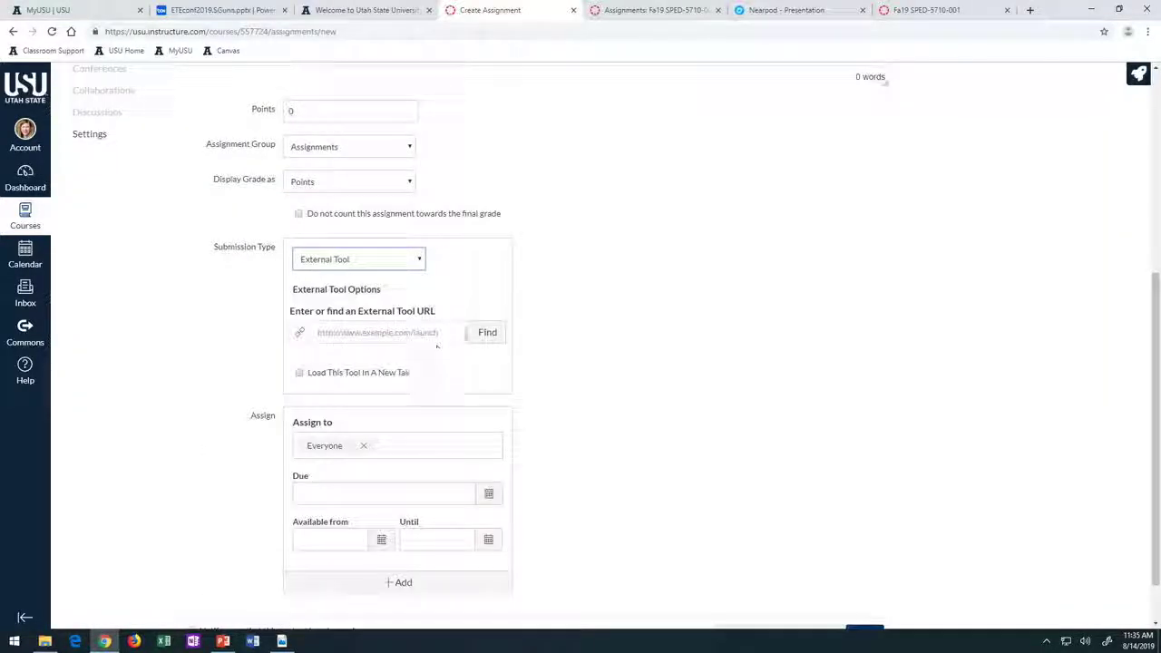
{"action": "left_click", "coordinate": [485, 331]}
{"action": "scroll", "coordinate": [560, 345], "scroll_direction": "down", "scroll_amount": 5}
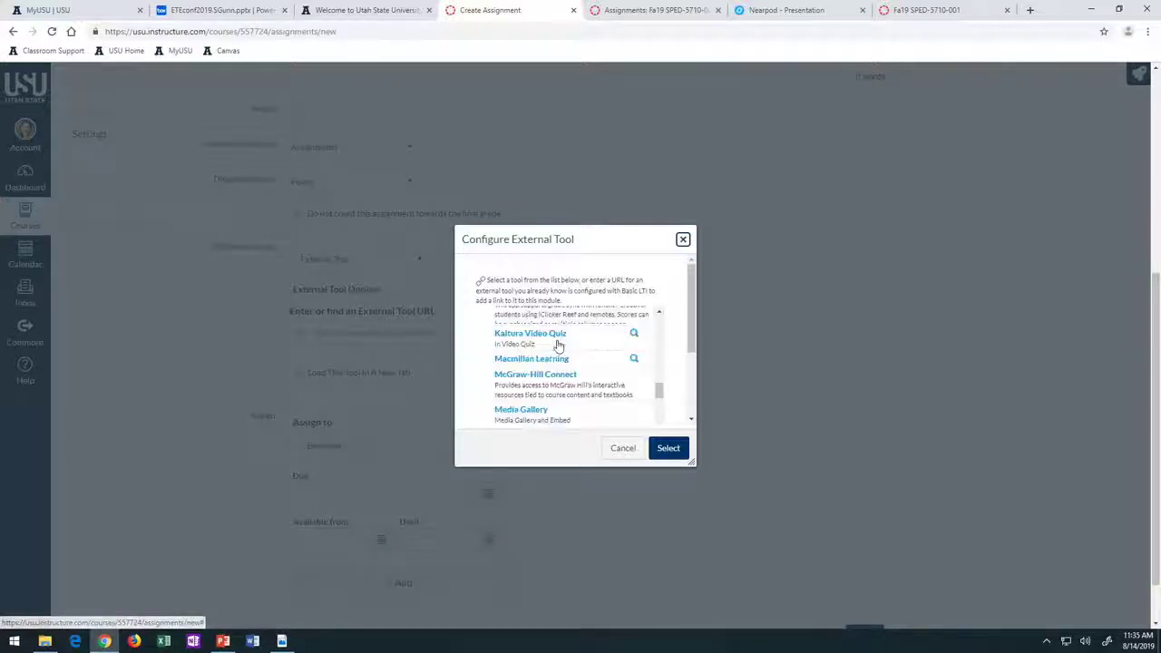
{"action": "scroll", "coordinate": [560, 346], "scroll_direction": "down", "scroll_amount": 2}
{"action": "scroll", "coordinate": [558, 343], "scroll_direction": "up", "scroll_amount": 5}
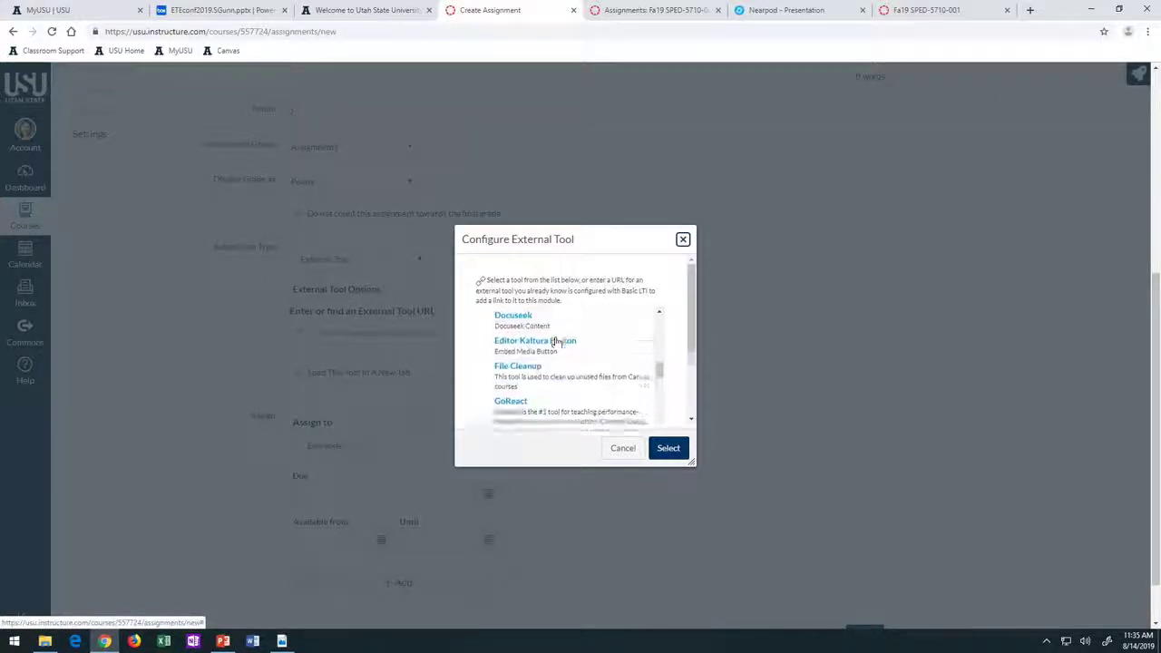
{"action": "scroll", "coordinate": [559, 342], "scroll_direction": "up", "scroll_amount": 2}
{"action": "scroll", "coordinate": [555, 343], "scroll_direction": "down", "scroll_amount": 4}
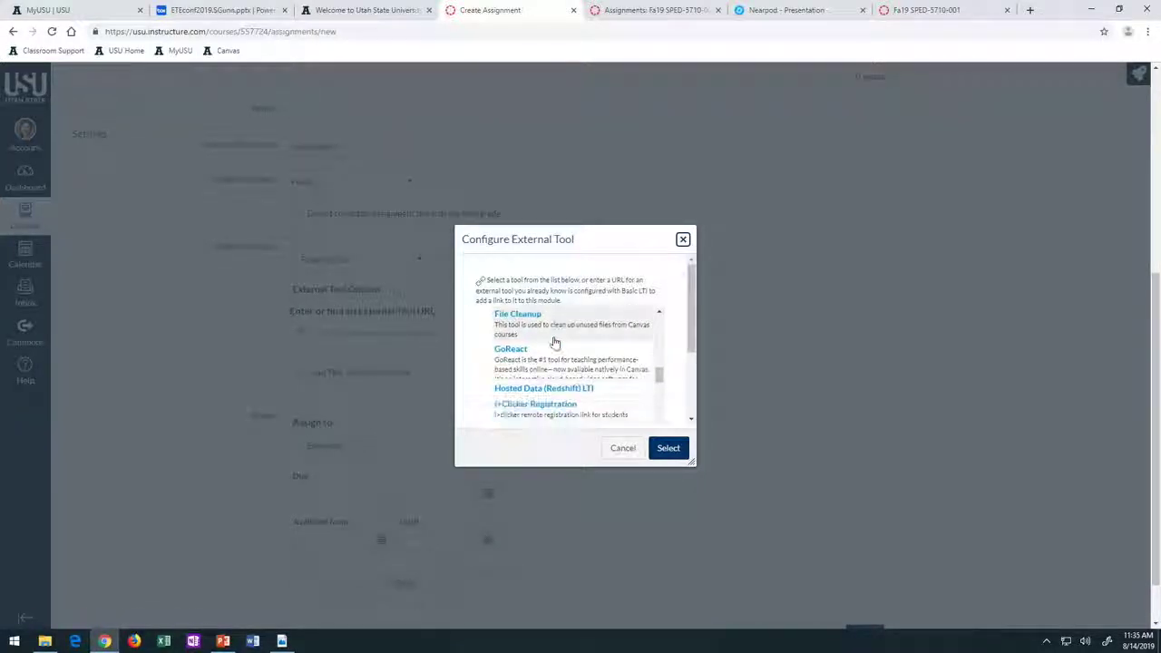
{"action": "left_click", "coordinate": [507, 352]}
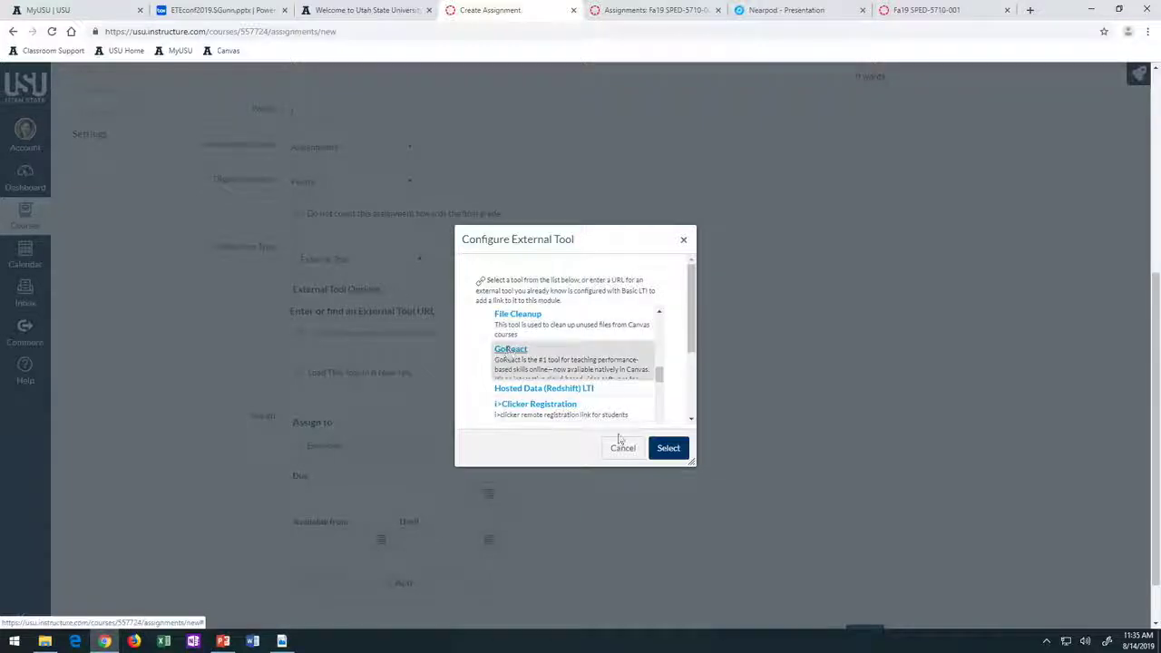
{"action": "left_click", "coordinate": [669, 446]}
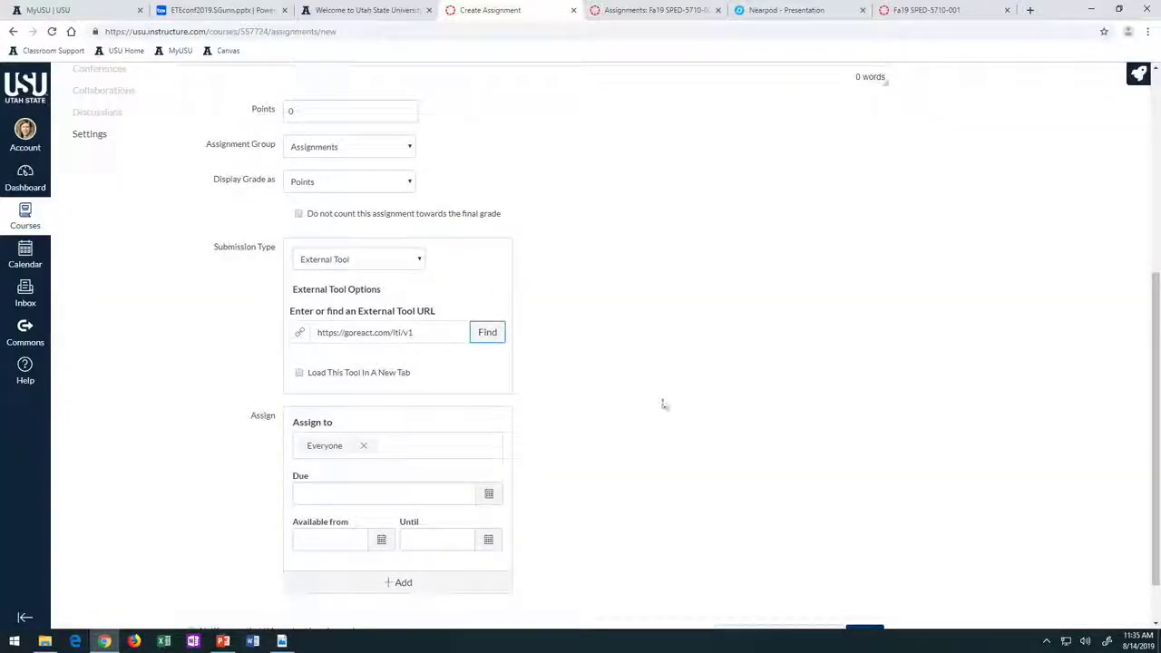
{"action": "scroll", "coordinate": [605, 500], "scroll_direction": "down", "scroll_amount": 2}
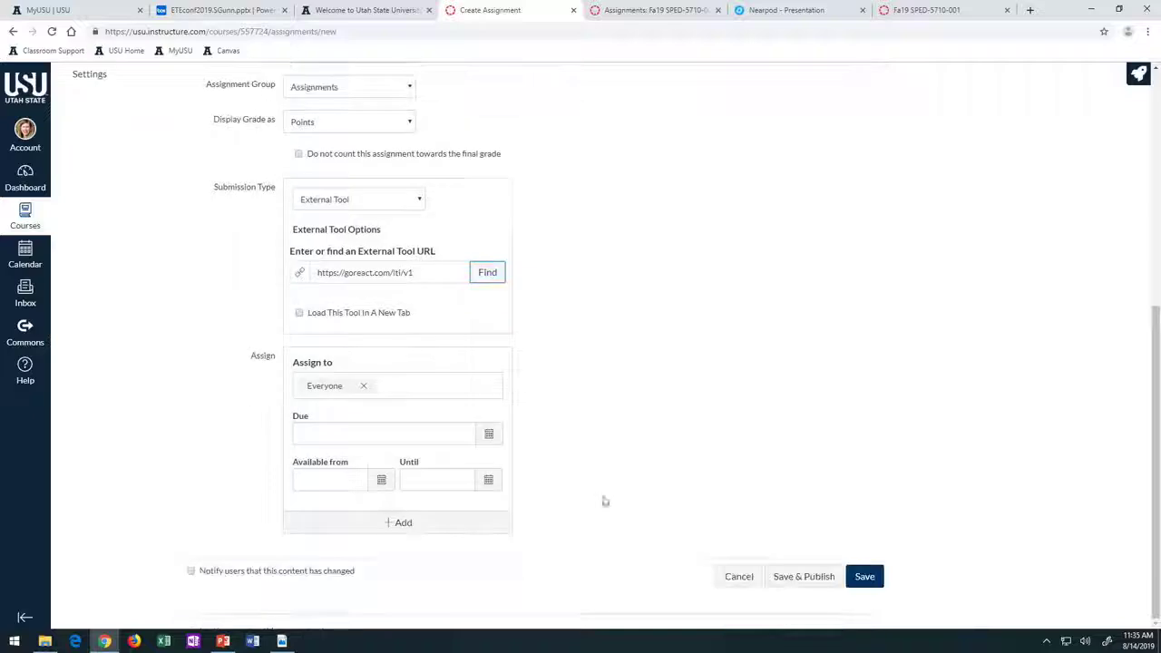
{"action": "left_click", "coordinate": [862, 577]}
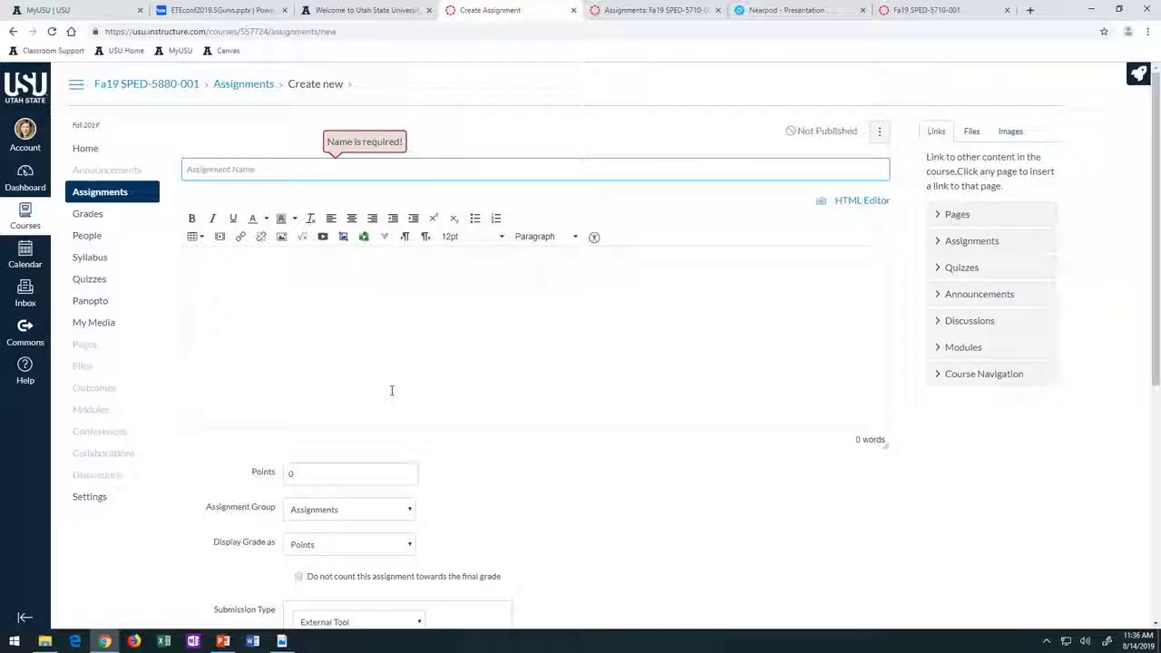
- Load Nearpod's My Library in a new browser tab and show the account panel
{"action": "left_click", "coordinate": [1030, 10]}
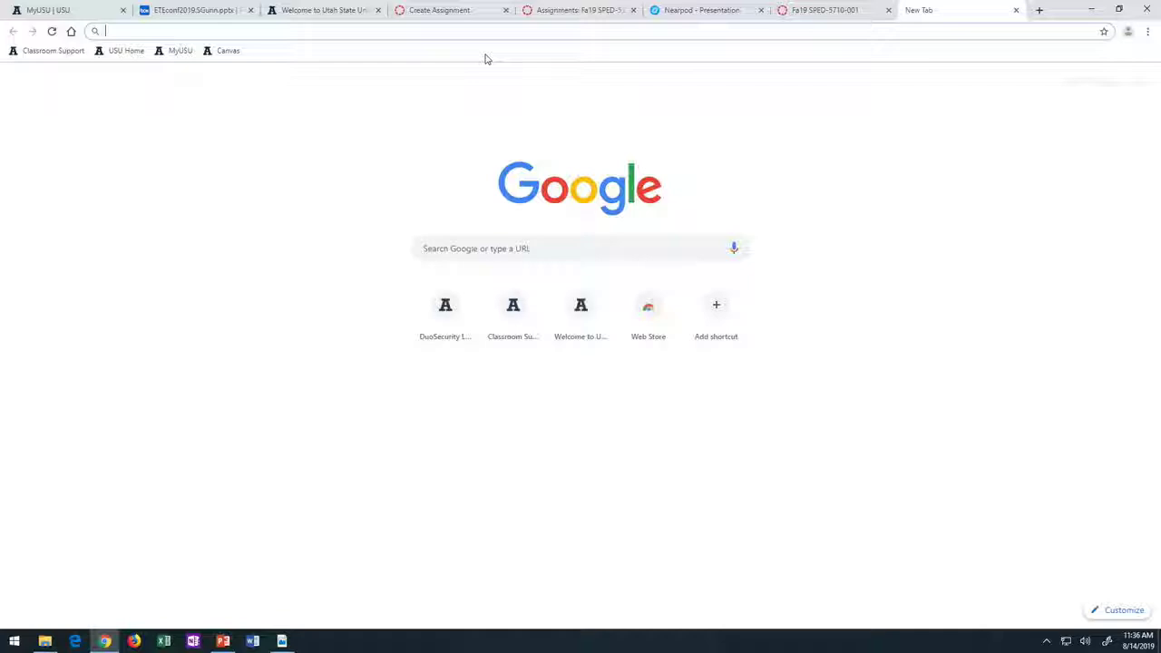
{"action": "type", "text": "neq"}
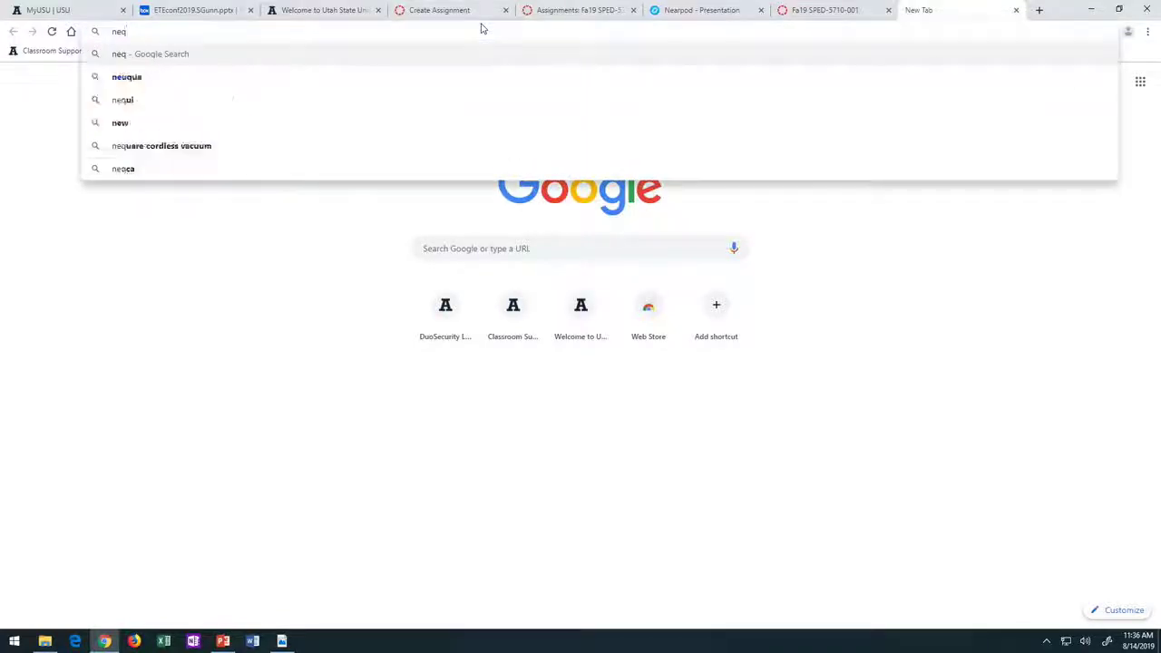
{"action": "key", "text": "BackSpace"}
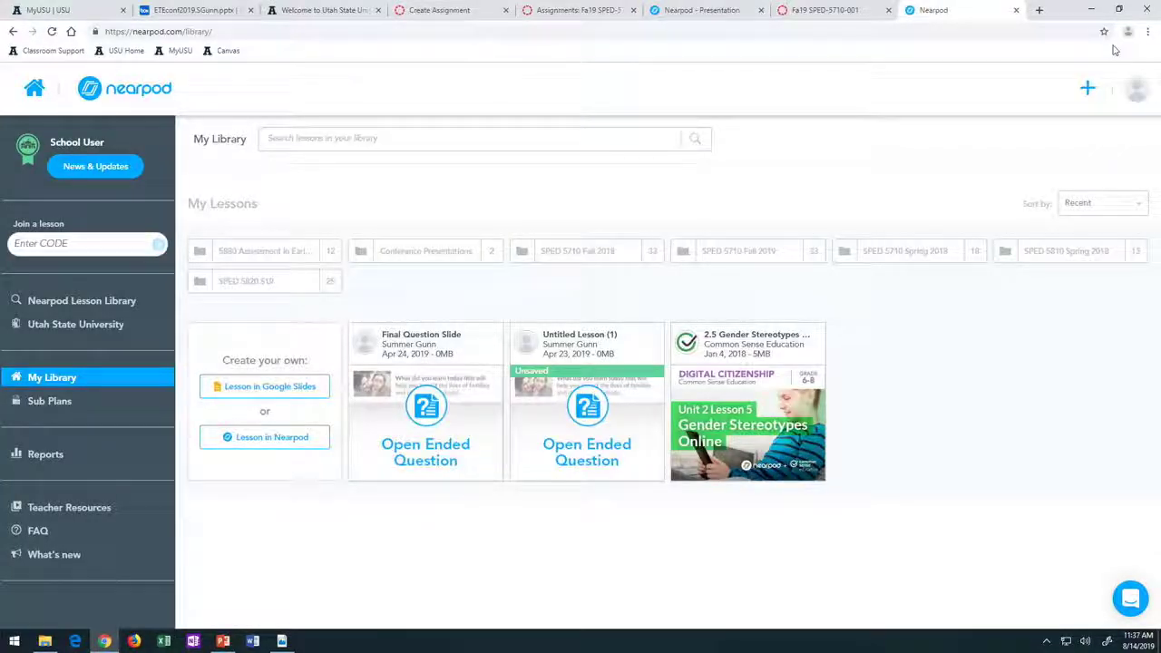
{"action": "left_click", "coordinate": [1131, 94]}
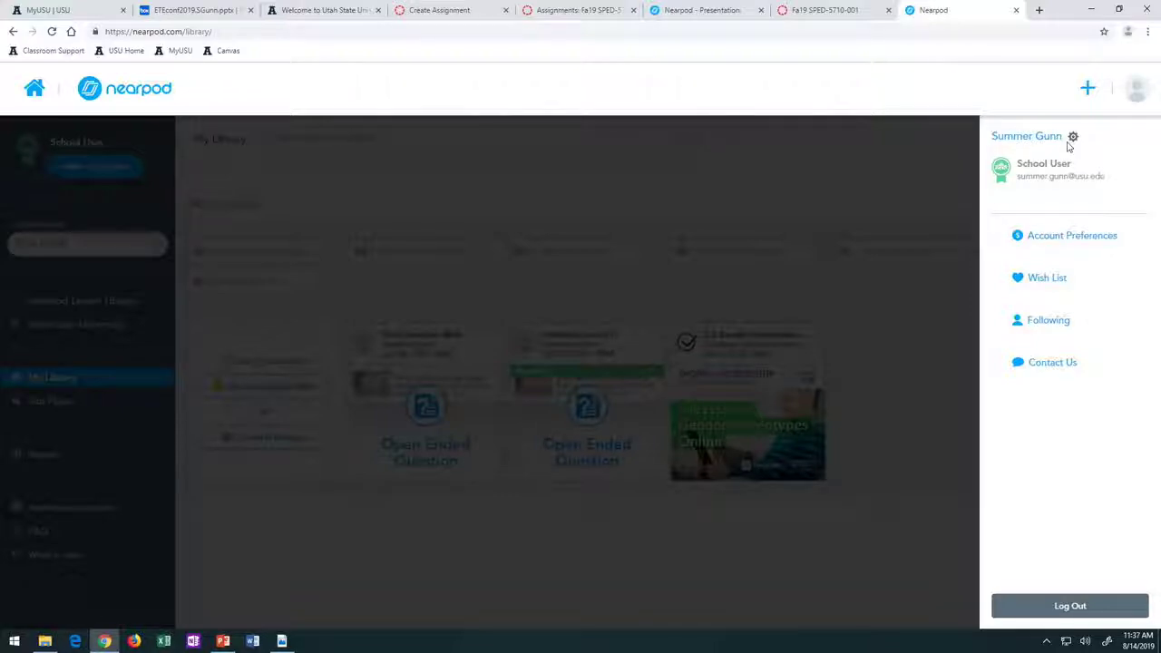
- Log out of the Nearpod account from the bottom of the account side panel
{"action": "left_click", "coordinate": [1069, 606]}
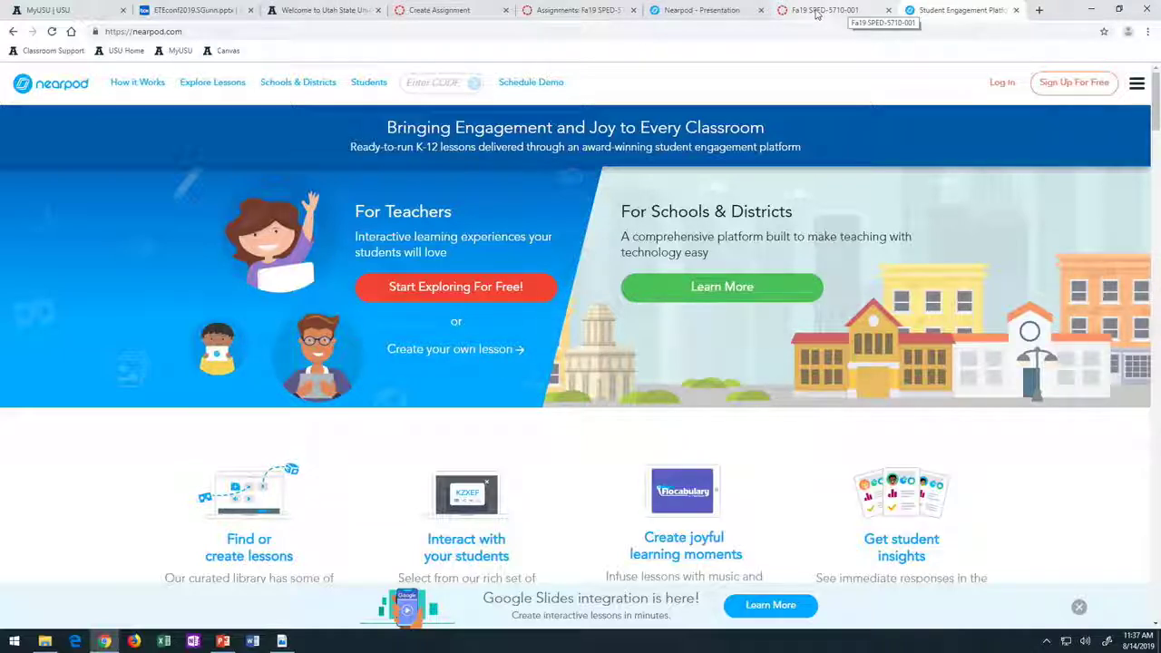
- Show the Fa19 SPED-5710-001 Canvas course page, then go back to PowerPoint
{"action": "left_click", "coordinate": [816, 11]}
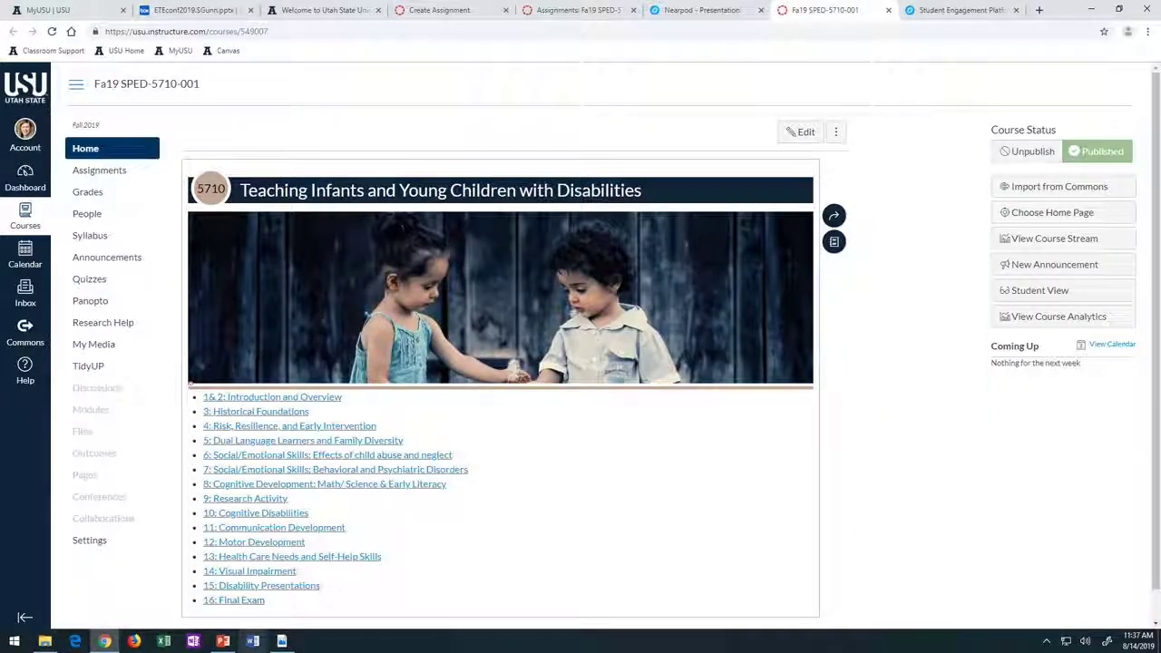
{"action": "left_click", "coordinate": [222, 641]}
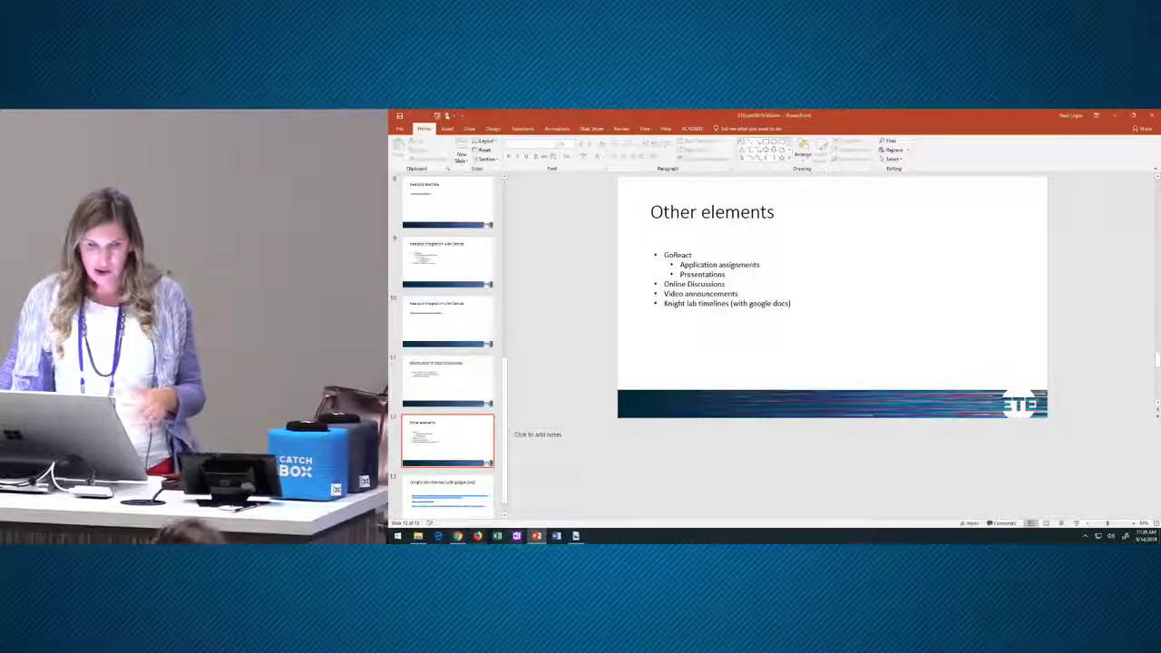
- Open the Announcements page of the Fa18 SPED-5880-001 course from the Courses list
{"action": "key", "text": "alt+Tab"}
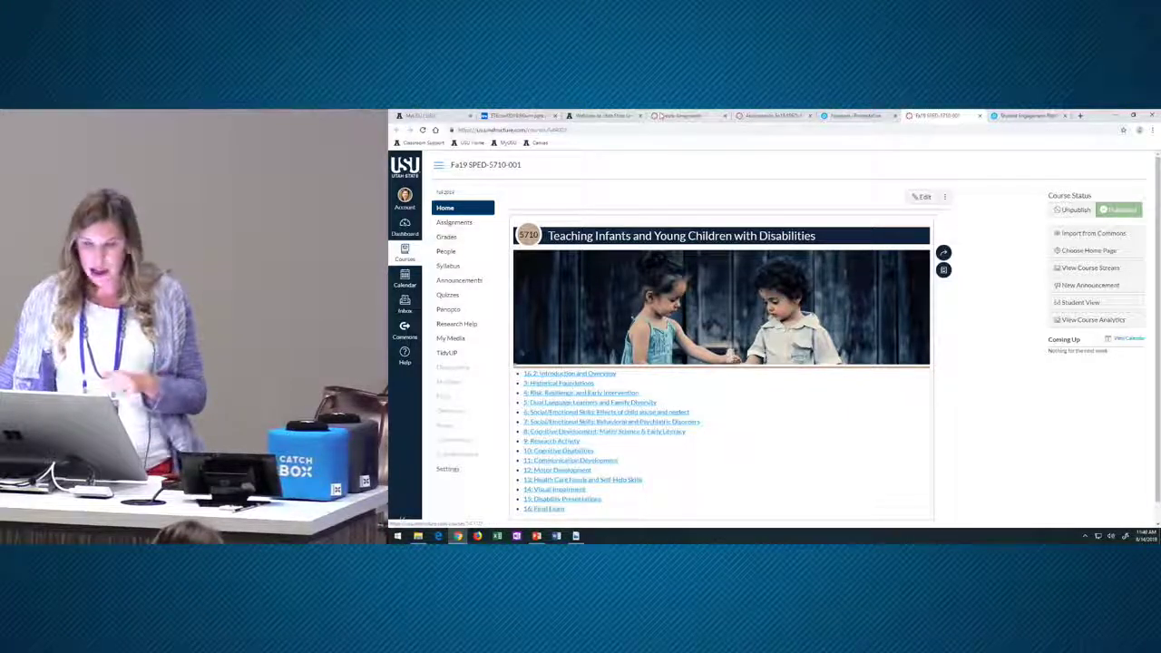
{"action": "left_click", "coordinate": [404, 252]}
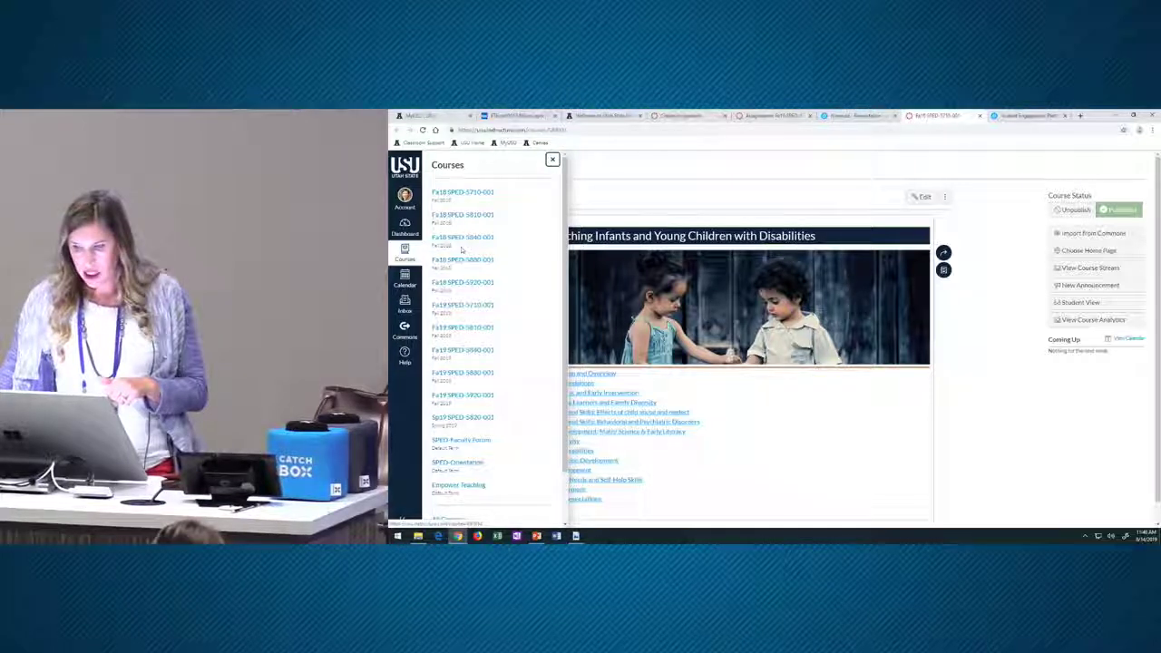
{"action": "left_click", "coordinate": [463, 260]}
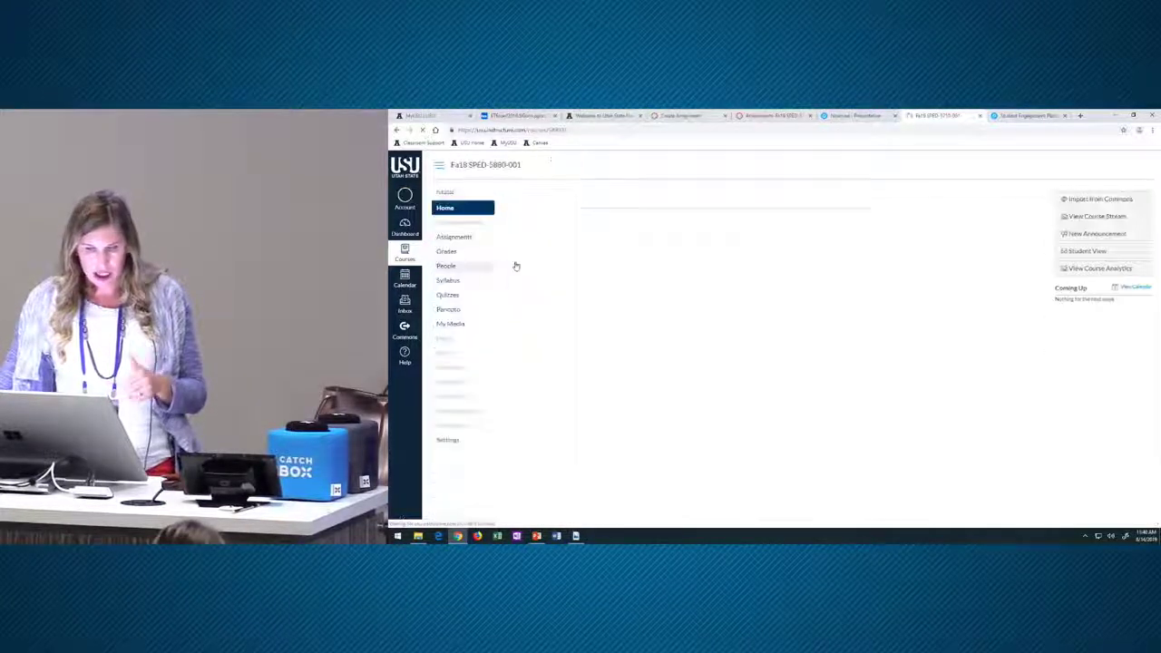
{"action": "left_click", "coordinate": [454, 222]}
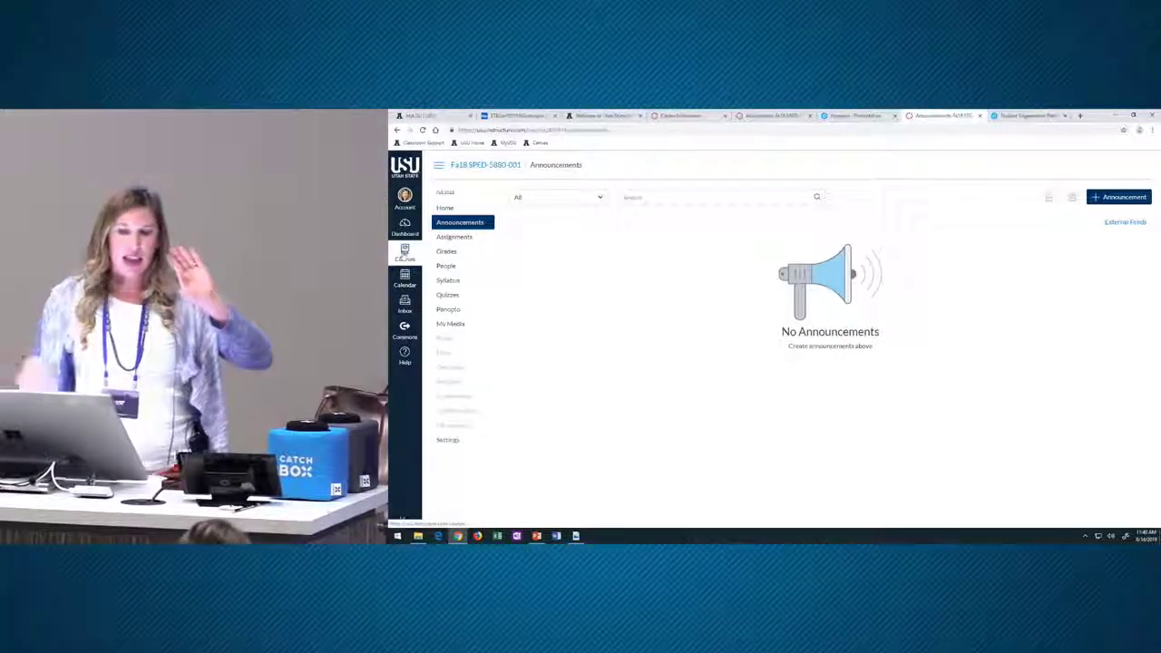
- Reopen and close the Courses list, then return to the PowerPoint slides
{"action": "left_click", "coordinate": [404, 254]}
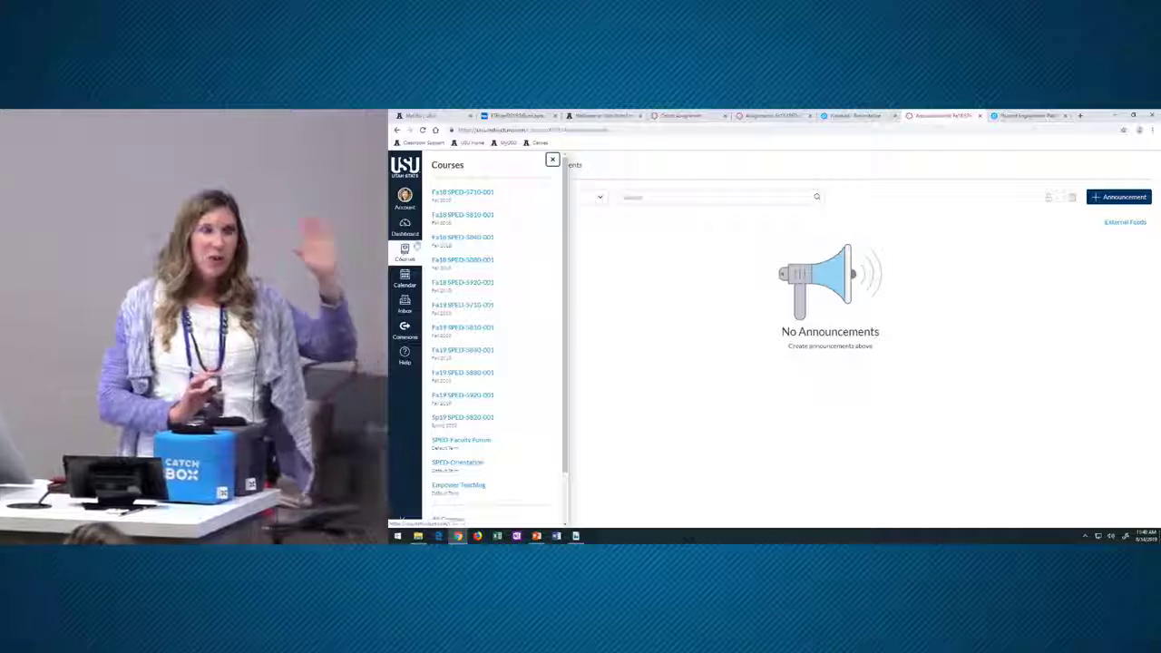
{"action": "left_click", "coordinate": [622, 261]}
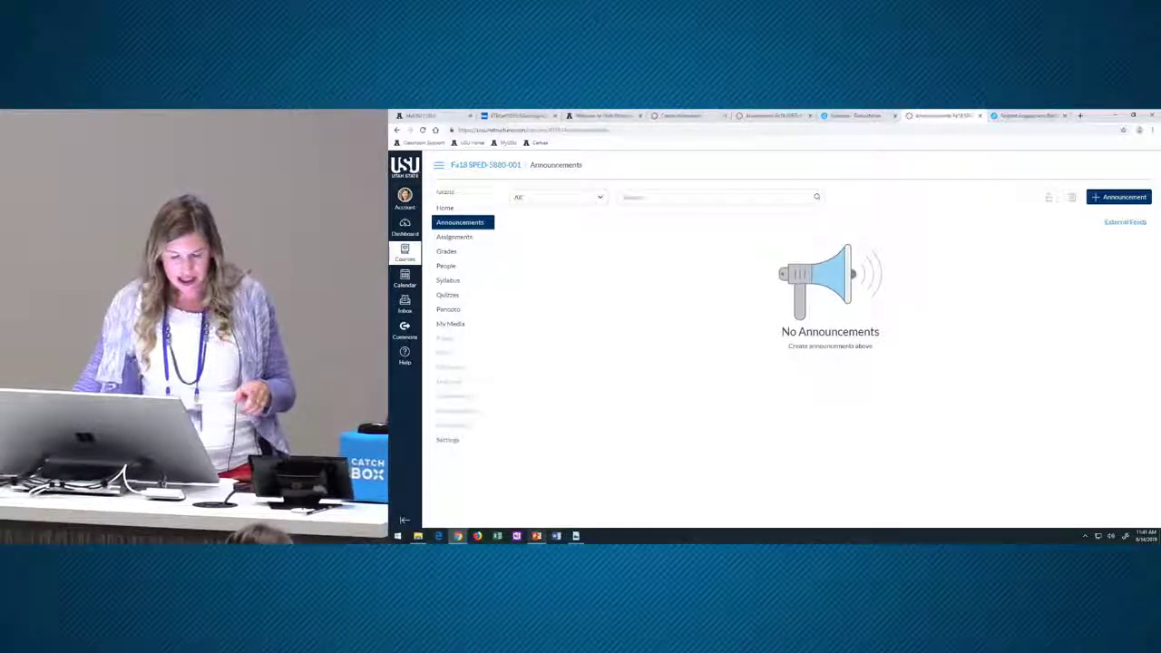
{"action": "left_click", "coordinate": [536, 535]}
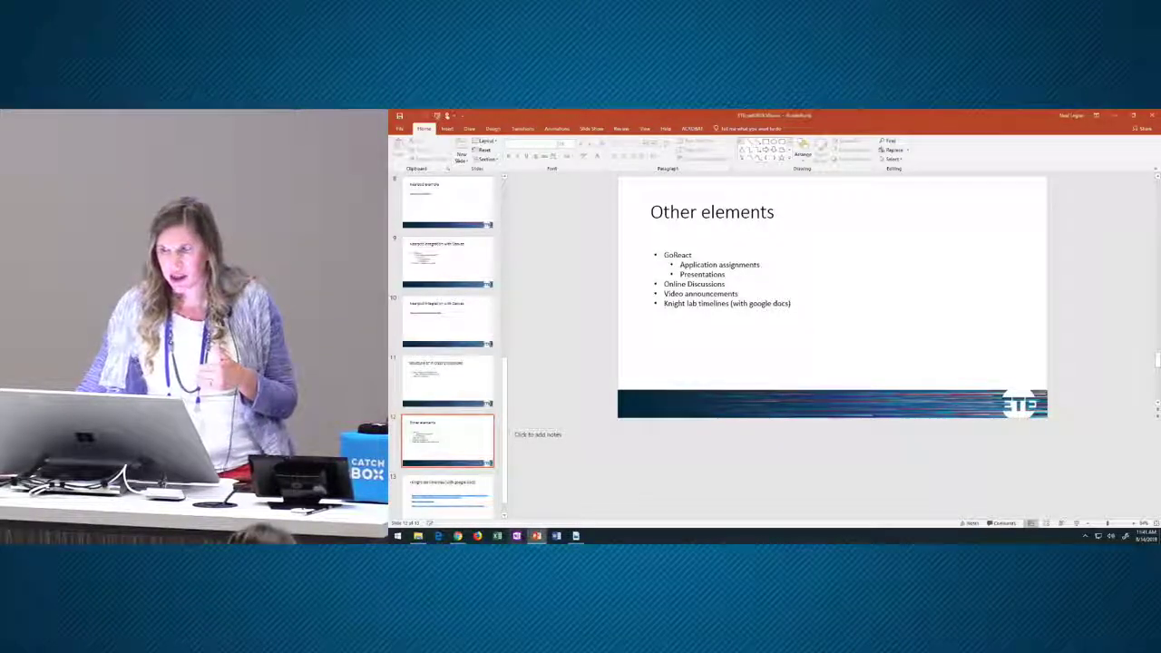
- Open a new browser tab, then scroll PowerPoint's thumbnails down to slide 13
{"action": "mouse_move", "coordinate": [536, 535]}
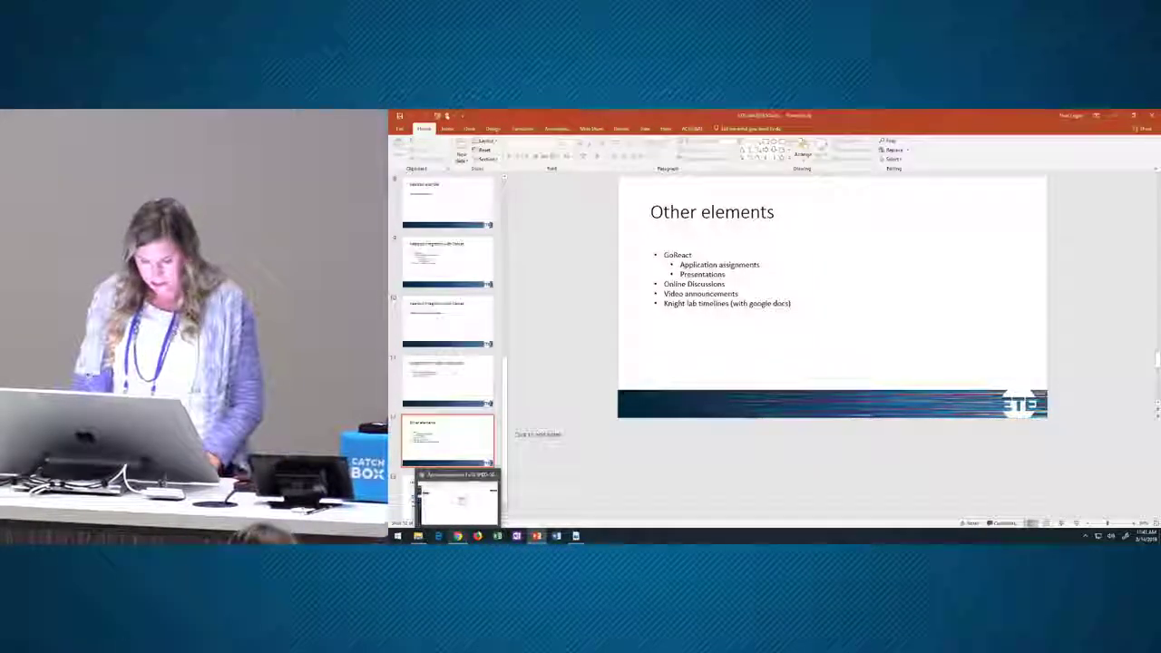
{"action": "left_click", "coordinate": [457, 535]}
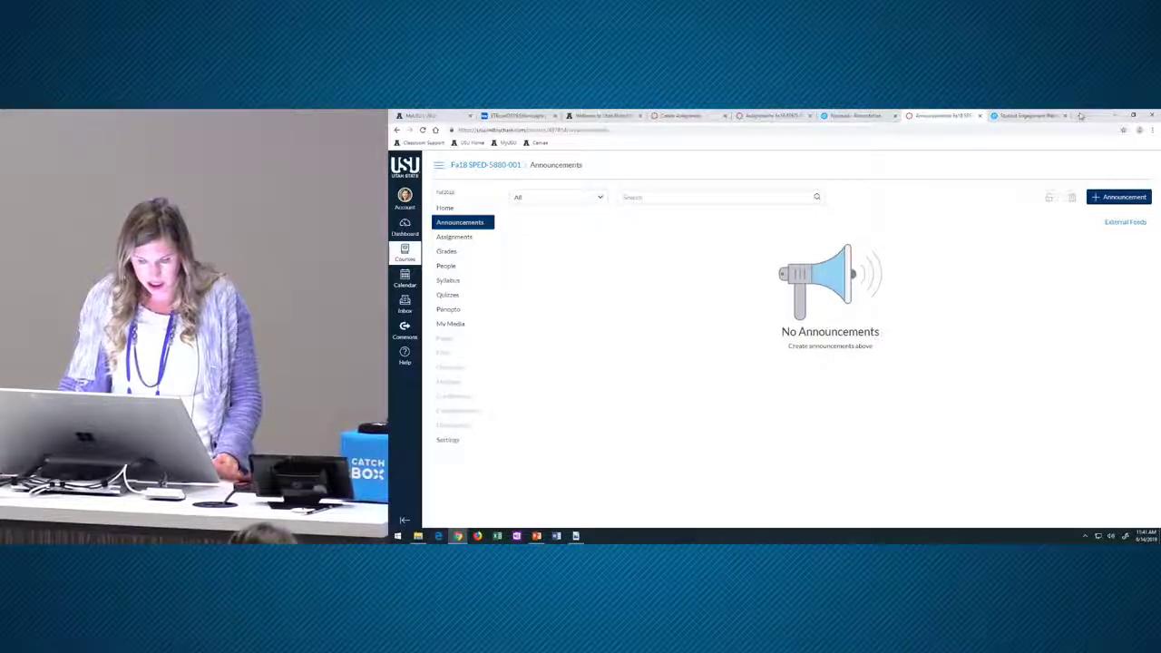
{"action": "left_click", "coordinate": [1079, 115]}
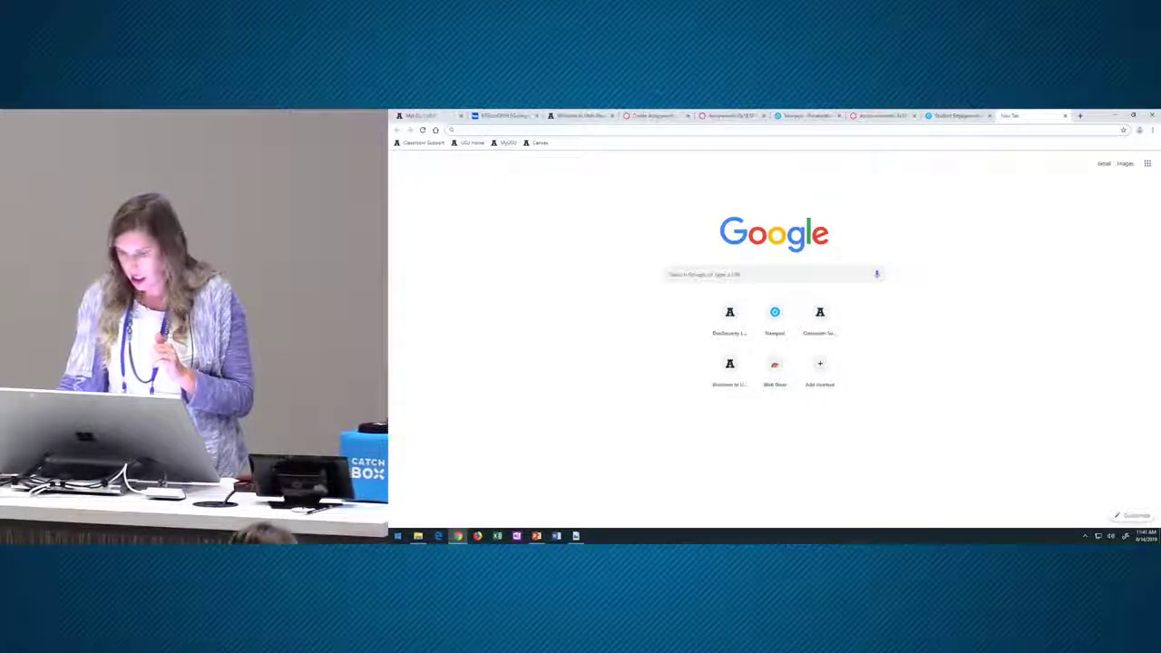
{"action": "left_click", "coordinate": [536, 535]}
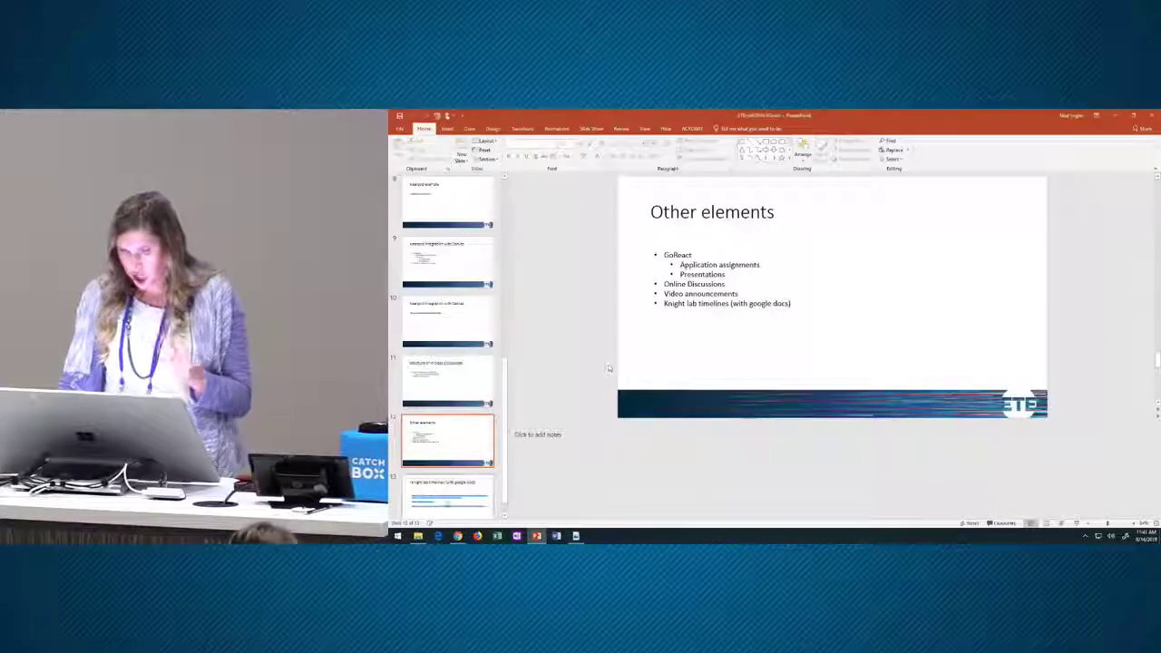
{"action": "scroll", "coordinate": [608, 369], "scroll_direction": "down", "scroll_amount": 1}
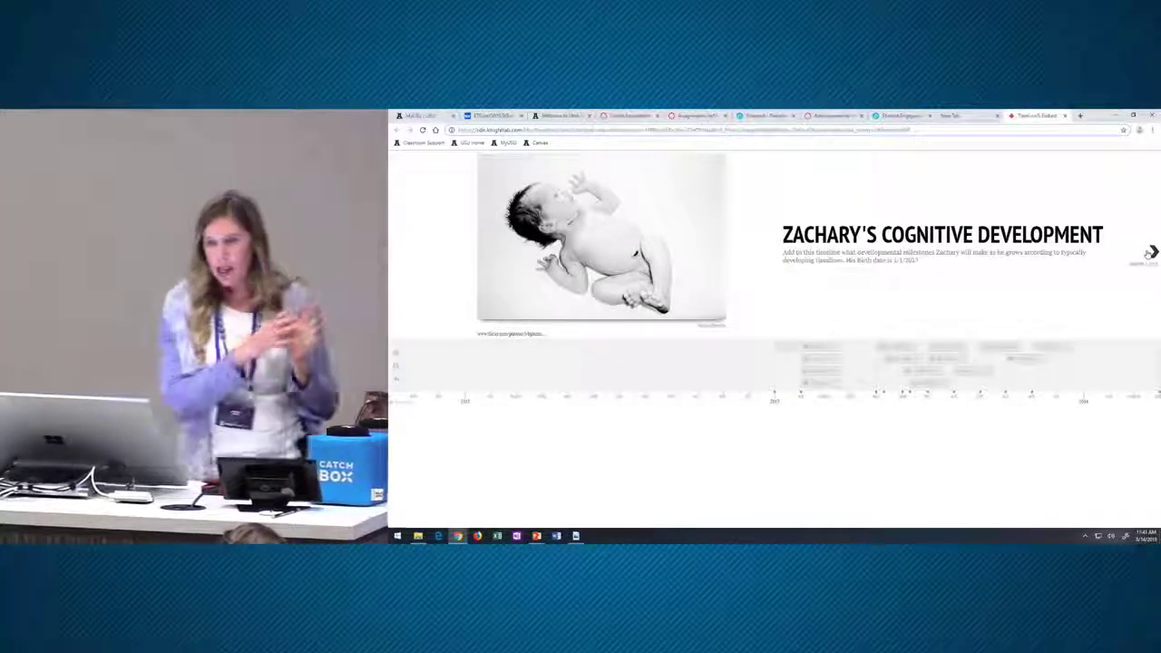
- Advance the Zachary's Cognitive Development timeline from its title slide to the FACES milestone
{"action": "left_click", "coordinate": [1150, 253]}
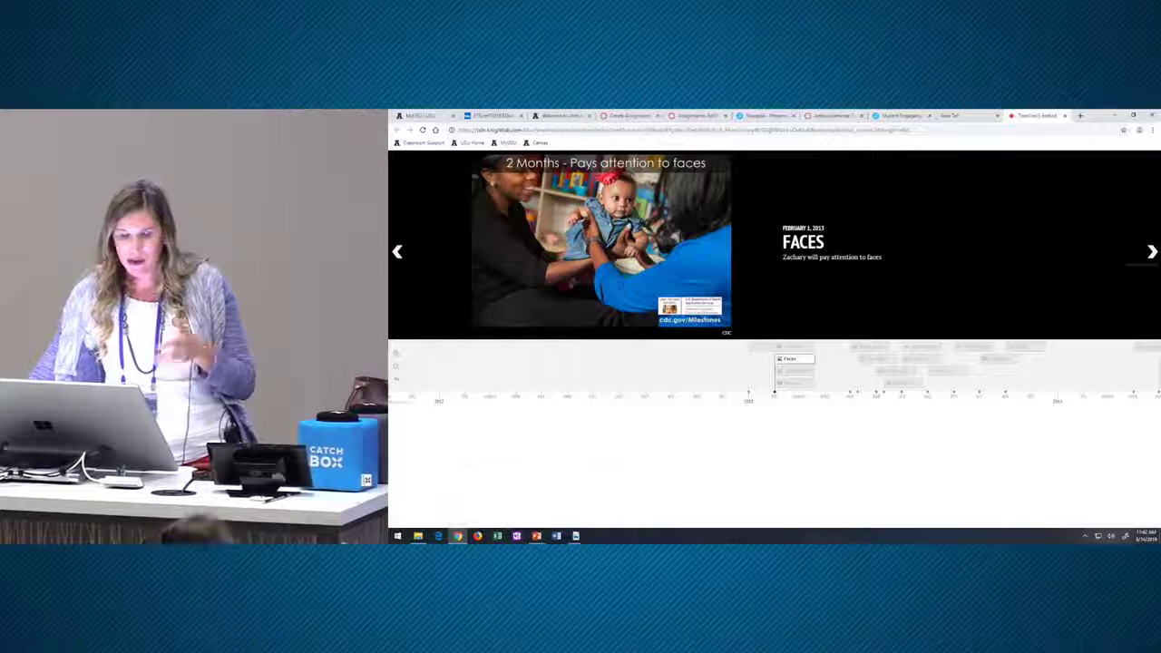
- Advance past EYE DEVELOPMENT to ATTITUDE, then play and pause its YouTube video
{"action": "key", "text": "Right"}
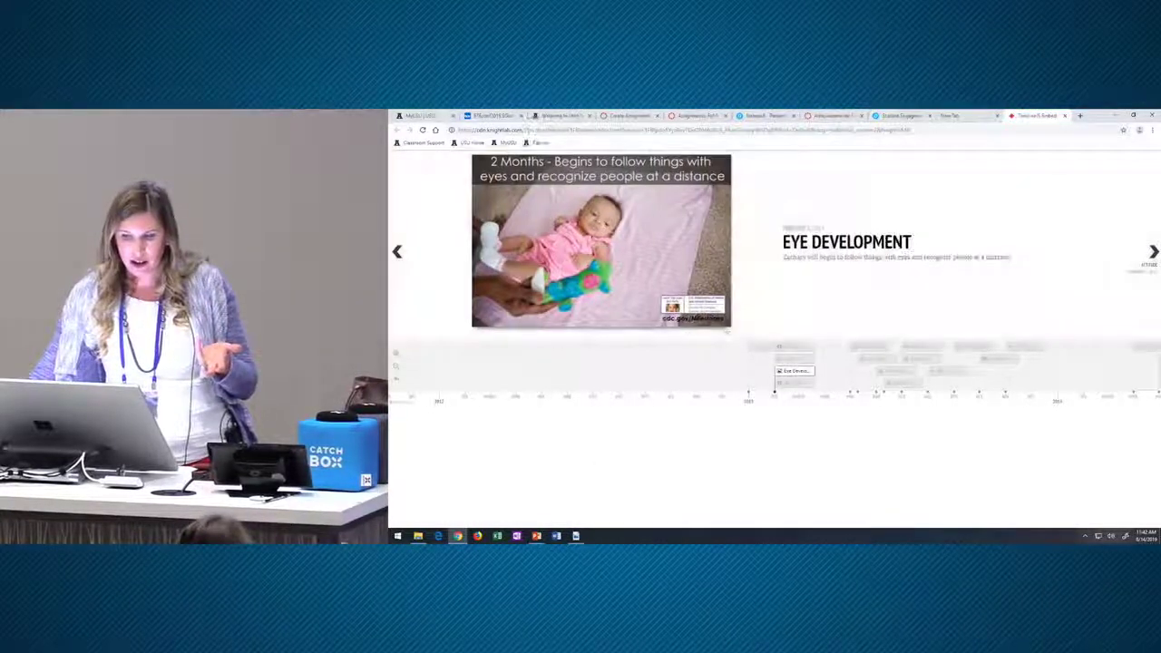
{"action": "key", "text": "Right"}
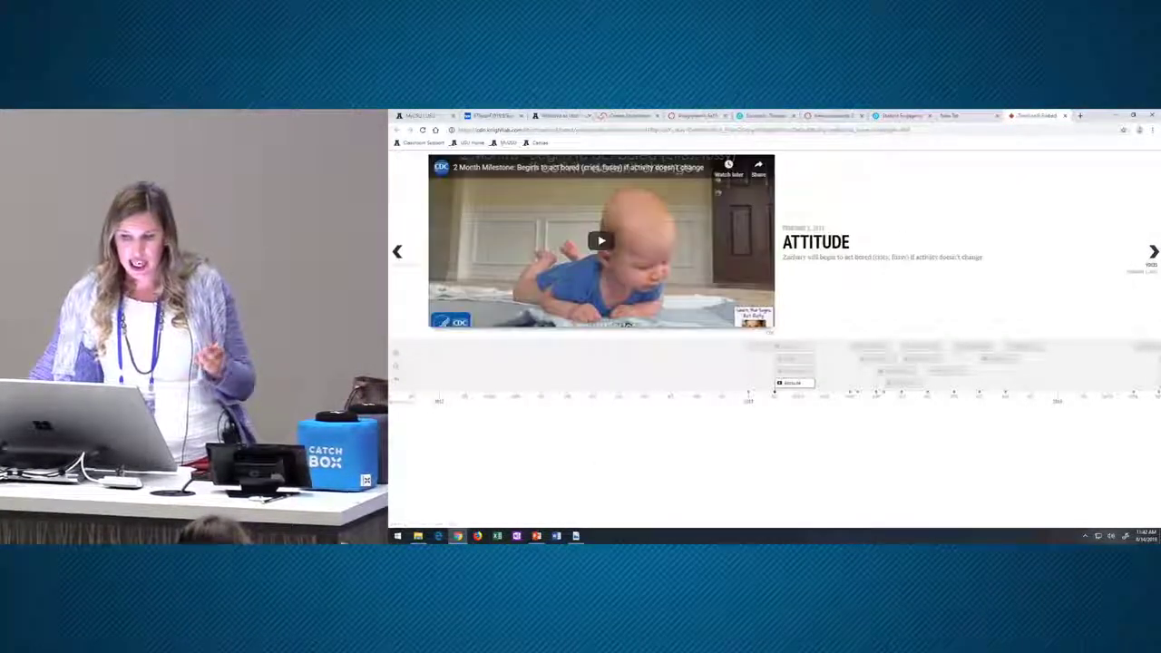
{"action": "left_click", "coordinate": [611, 246]}
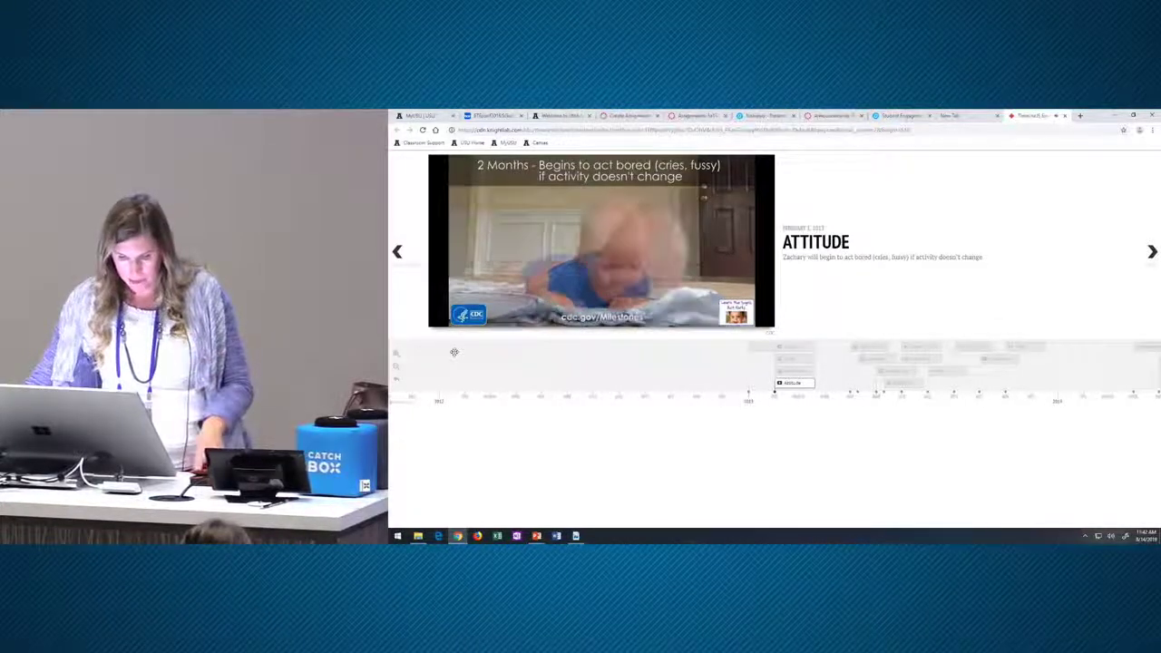
{"action": "mouse_move", "coordinate": [443, 324]}
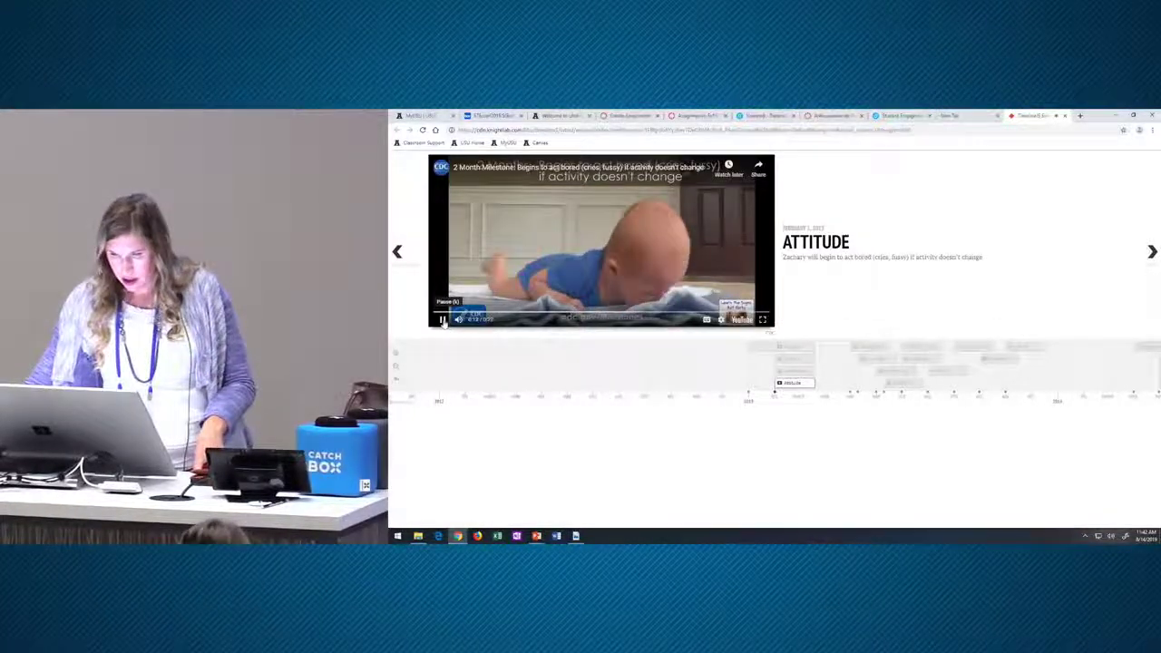
{"action": "left_click", "coordinate": [442, 320]}
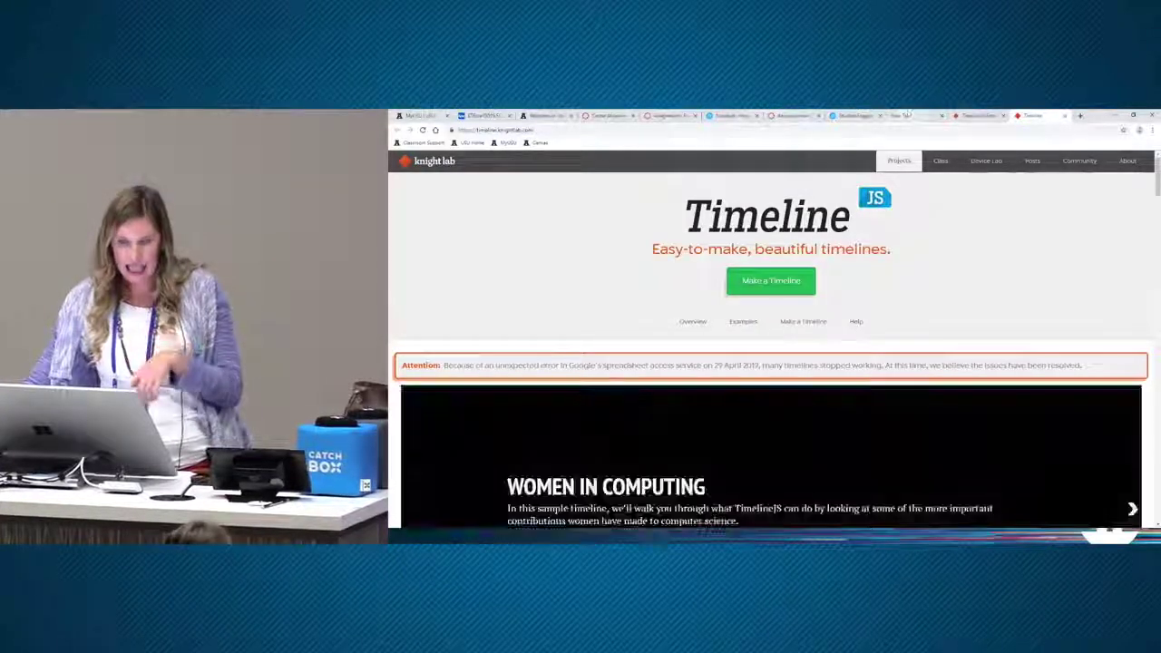
- Scroll the Knight Lab page to the Make a Timeline steps and restore the browser window down
{"action": "scroll", "coordinate": [829, 443], "scroll_direction": "down", "scroll_amount": 2}
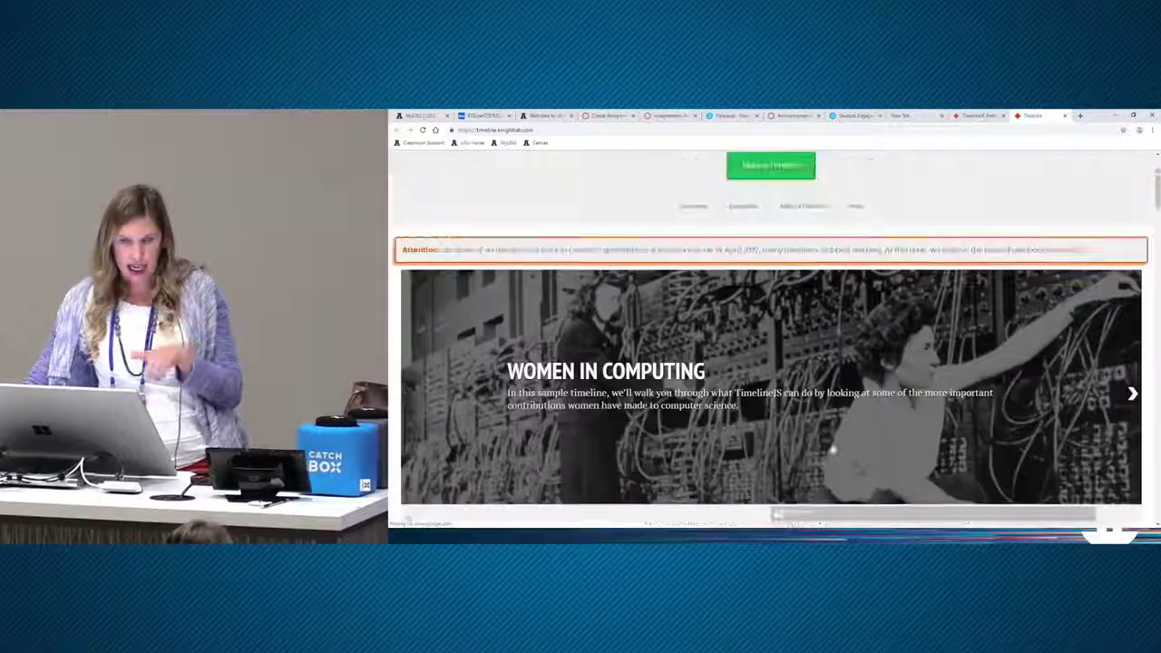
{"action": "scroll", "coordinate": [828, 448], "scroll_direction": "up", "scroll_amount": 1}
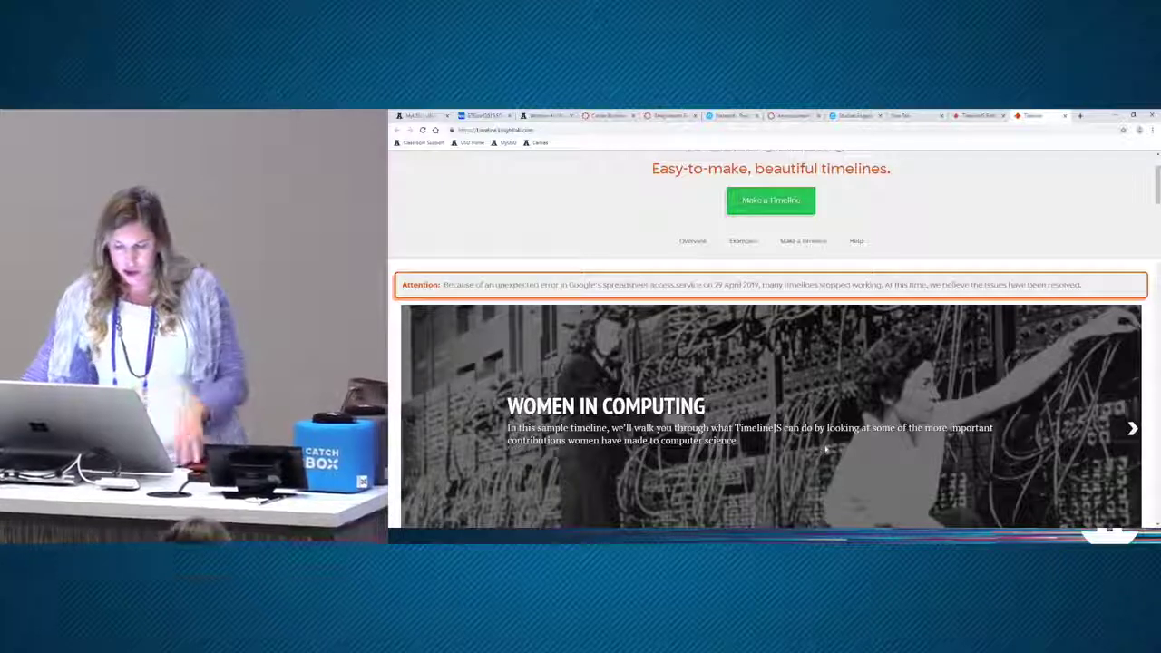
{"action": "scroll", "coordinate": [827, 448], "scroll_direction": "down", "scroll_amount": 10}
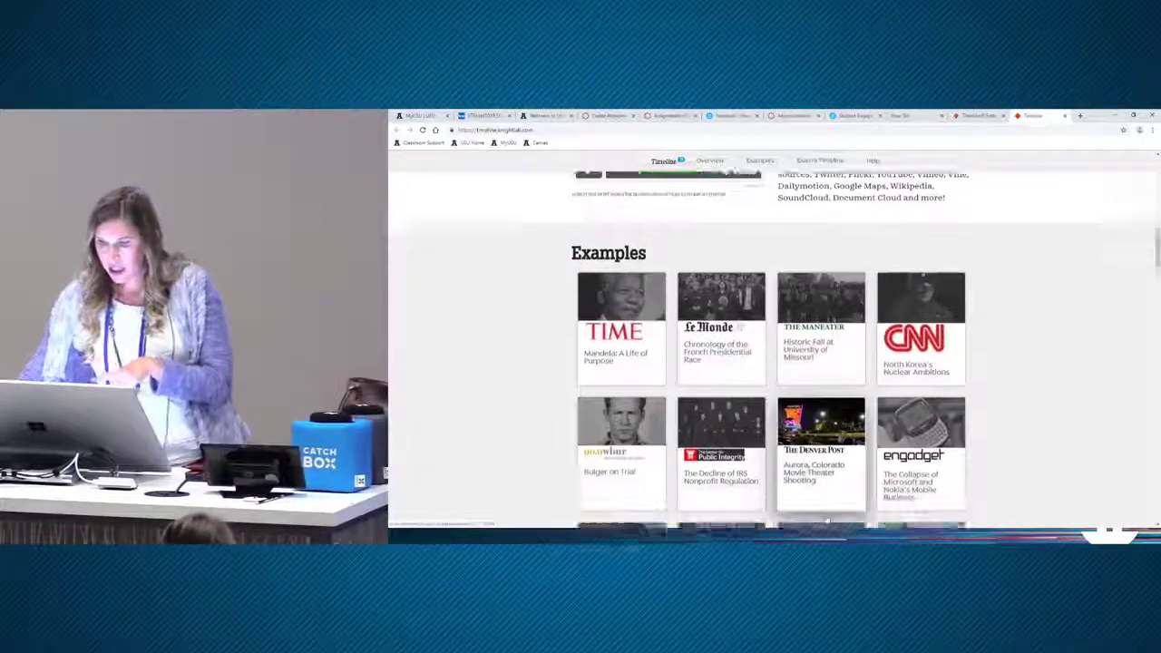
{"action": "scroll", "coordinate": [827, 521], "scroll_direction": "down", "scroll_amount": 6}
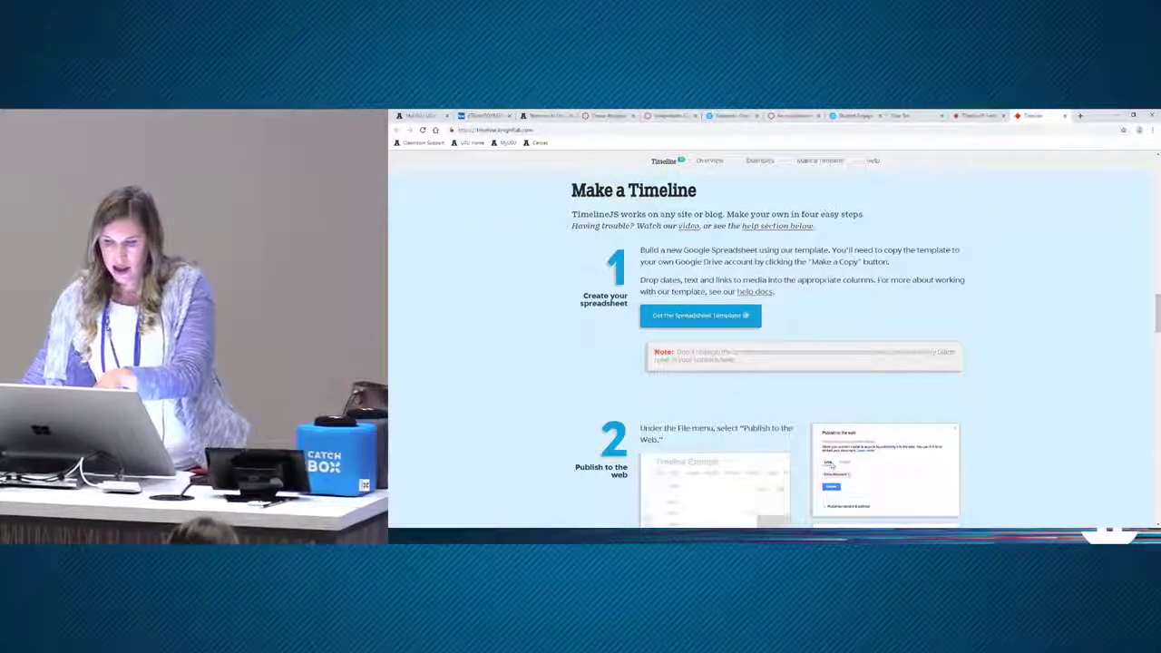
{"action": "scroll", "coordinate": [773, 345], "scroll_direction": "down", "scroll_amount": 3}
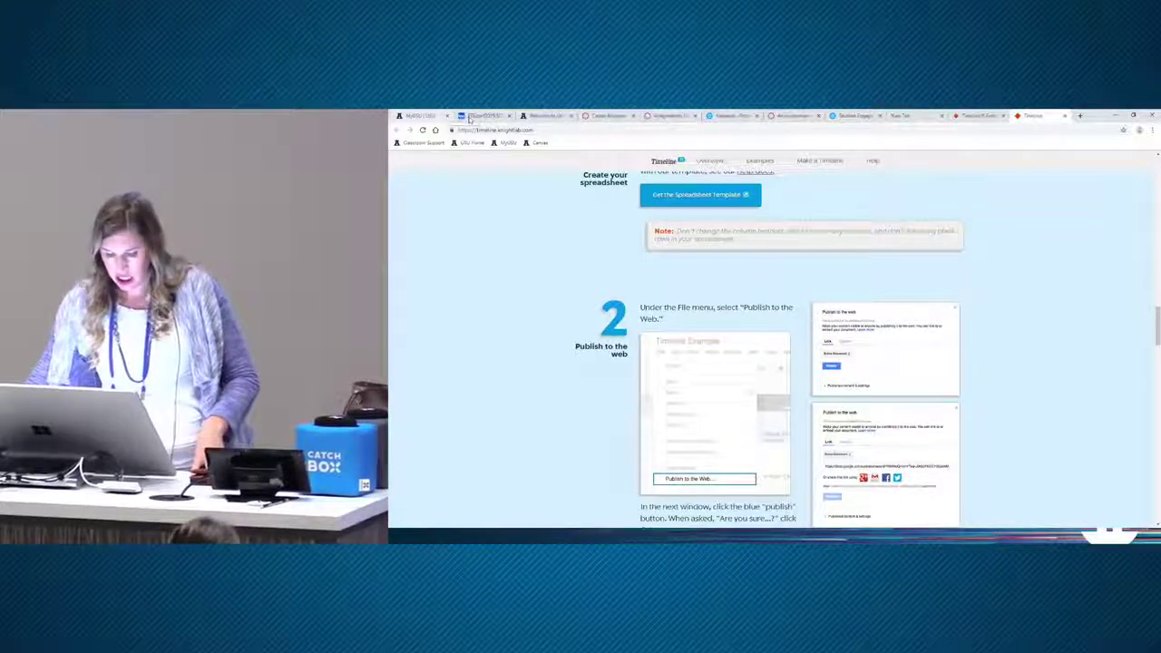
{"action": "scroll", "coordinate": [828, 272], "scroll_direction": "up", "scroll_amount": 1}
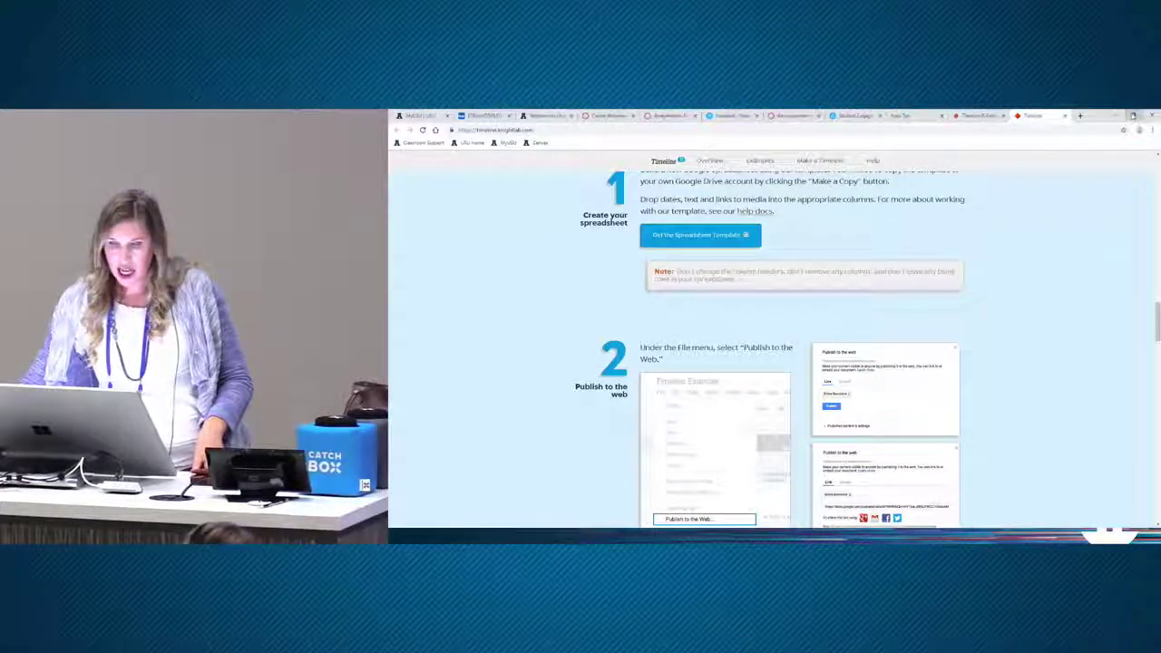
{"action": "left_click", "coordinate": [1133, 116]}
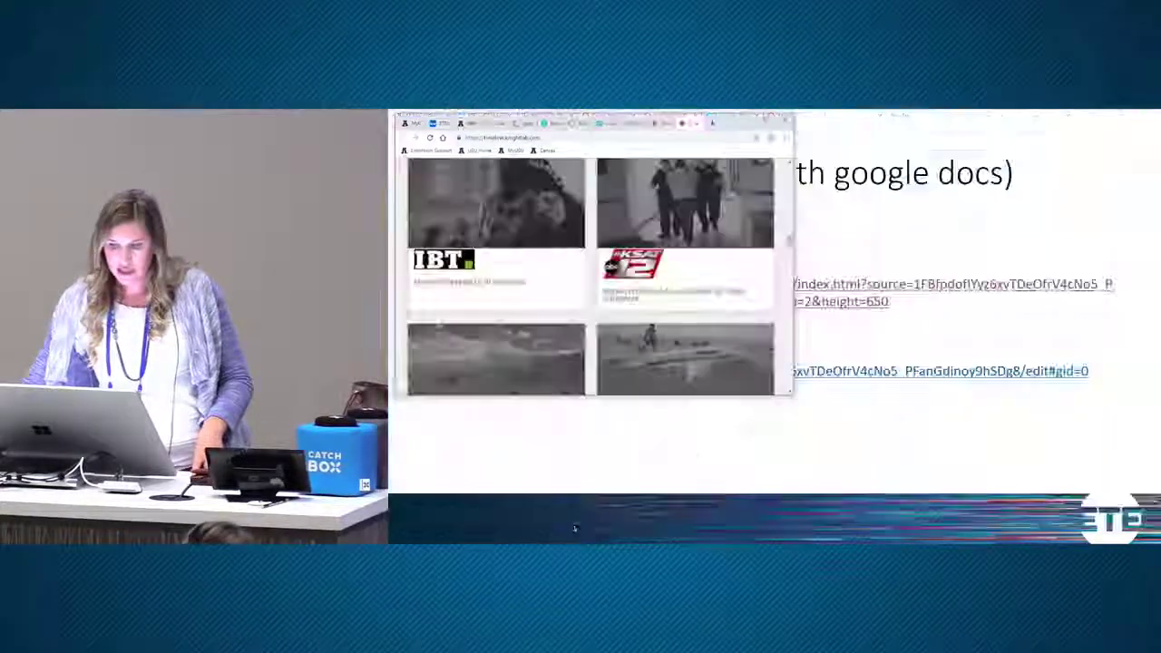
- Maximize the Cognitive spreadsheet, copy its URL, and return to the TimelineJS tab
{"action": "left_click", "coordinate": [901, 371]}
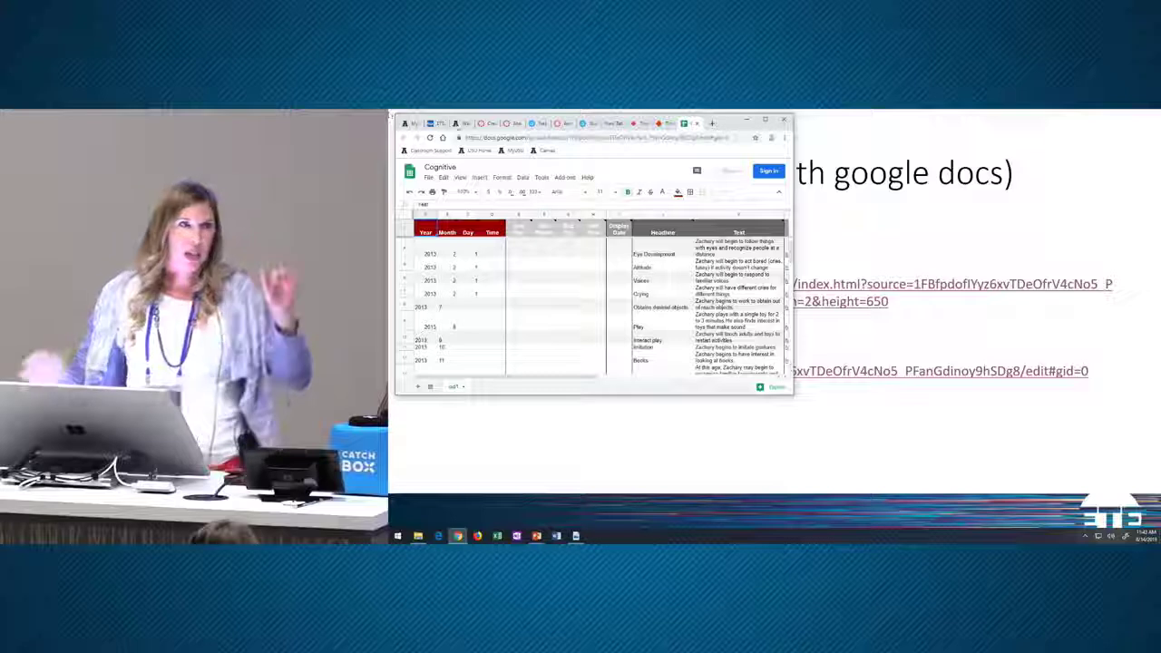
{"action": "key", "text": "super+Up"}
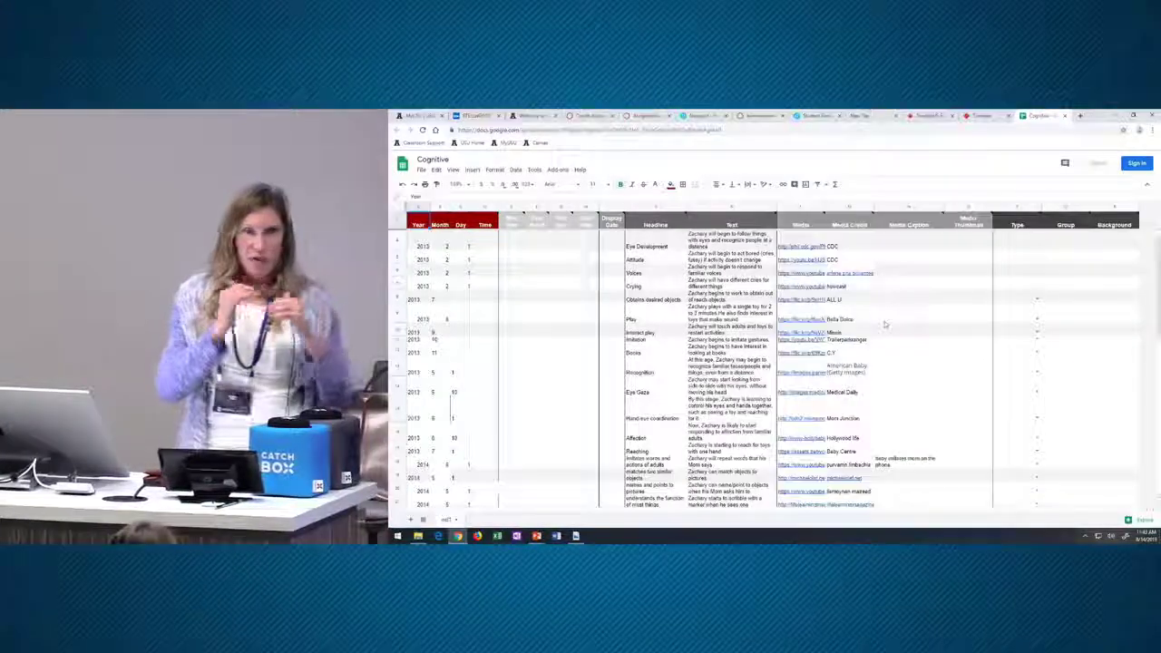
{"action": "scroll", "coordinate": [871, 349], "scroll_direction": "up", "scroll_amount": 1}
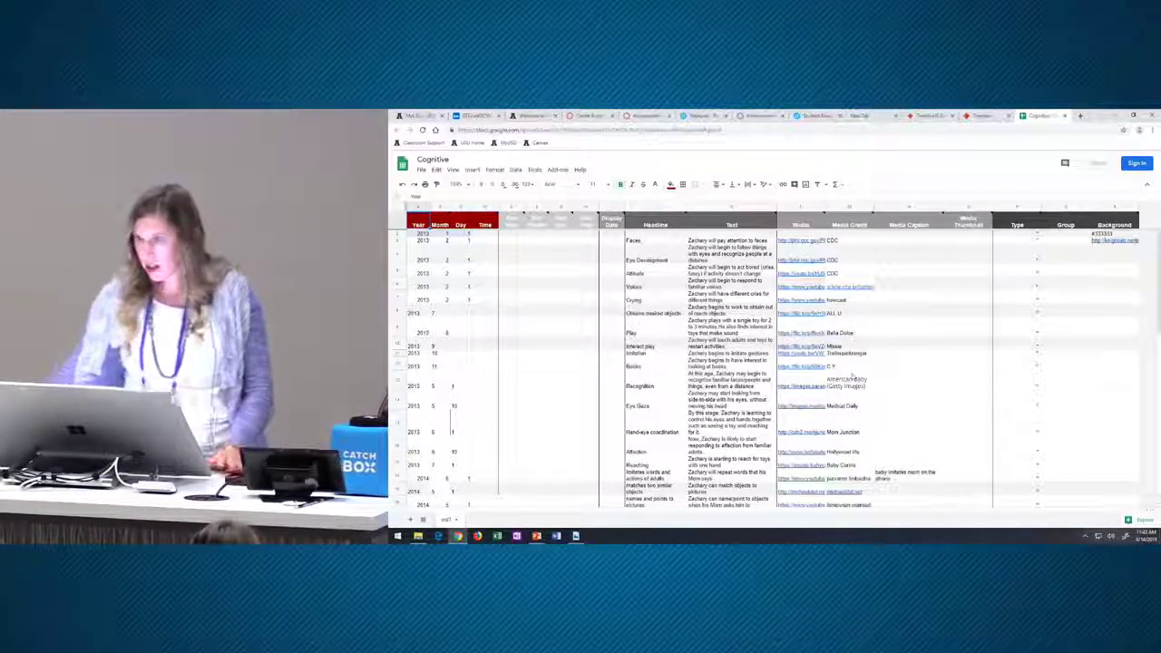
{"action": "left_click", "coordinate": [554, 132]}
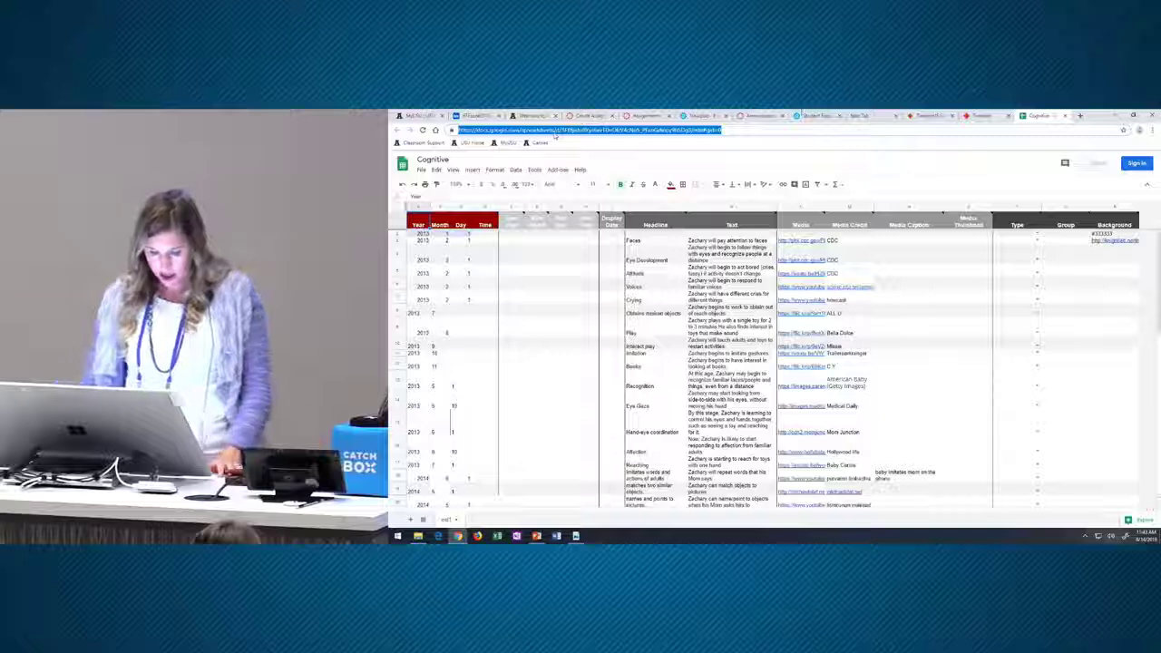
{"action": "left_click", "coordinate": [981, 116]}
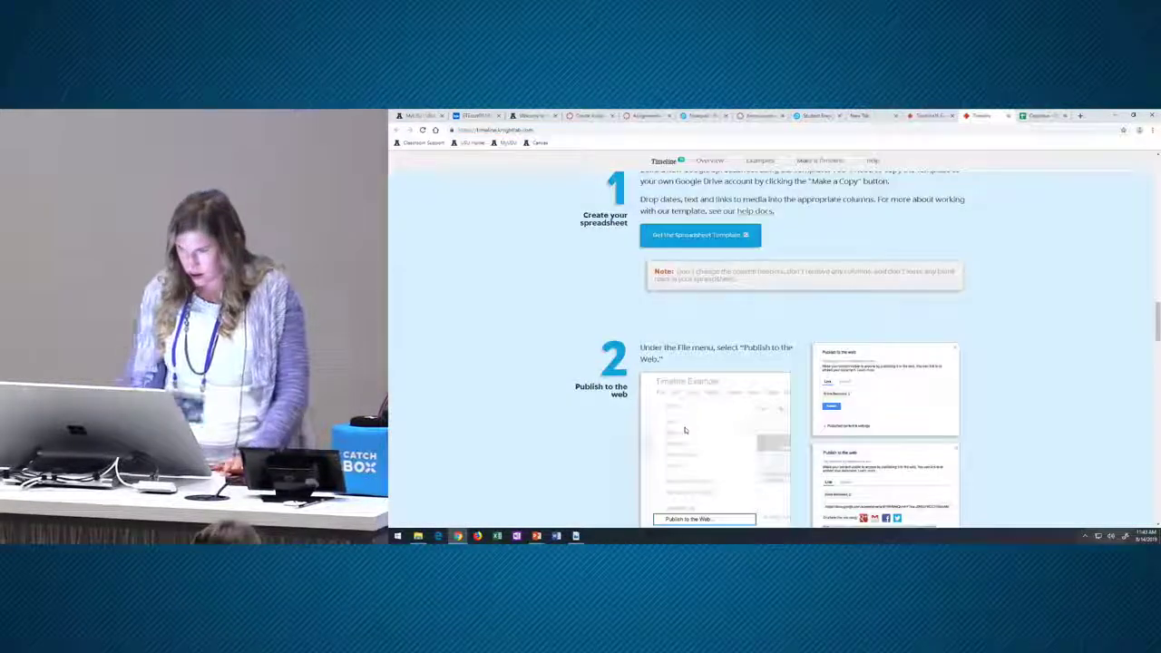
- Paste the Cognitive sheet URL into the Google Spreadsheet URL box and select the generated embed code
{"action": "scroll", "coordinate": [685, 430], "scroll_direction": "down", "scroll_amount": 3}
{"action": "scroll", "coordinate": [689, 422], "scroll_direction": "down", "scroll_amount": 3}
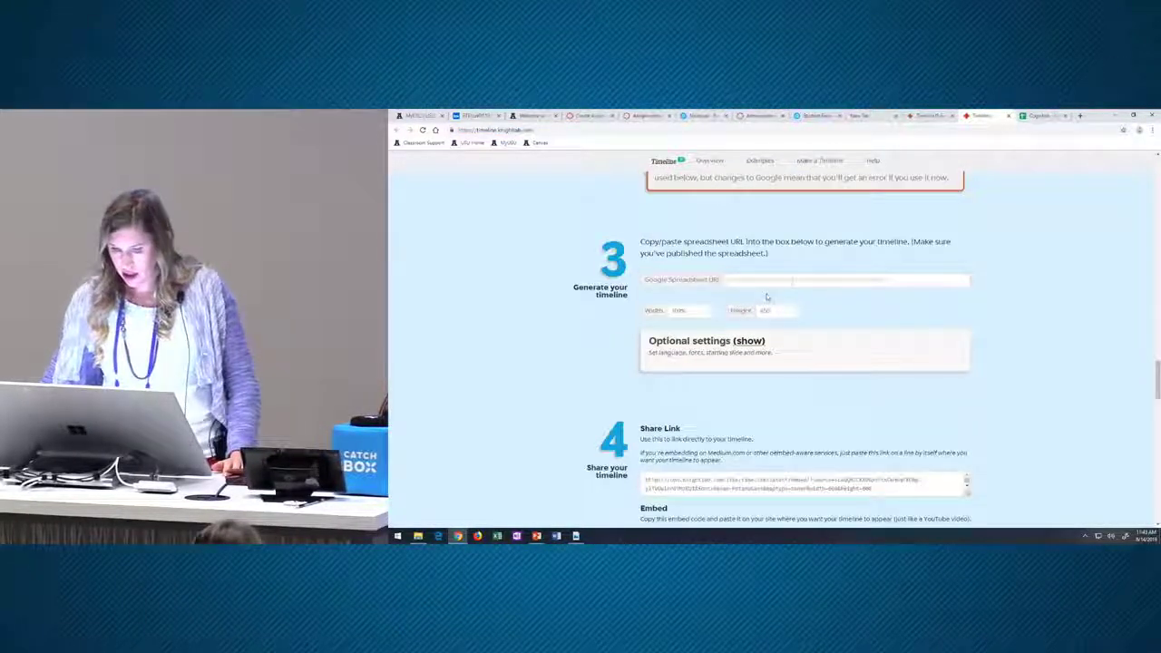
{"action": "left_click", "coordinate": [791, 282]}
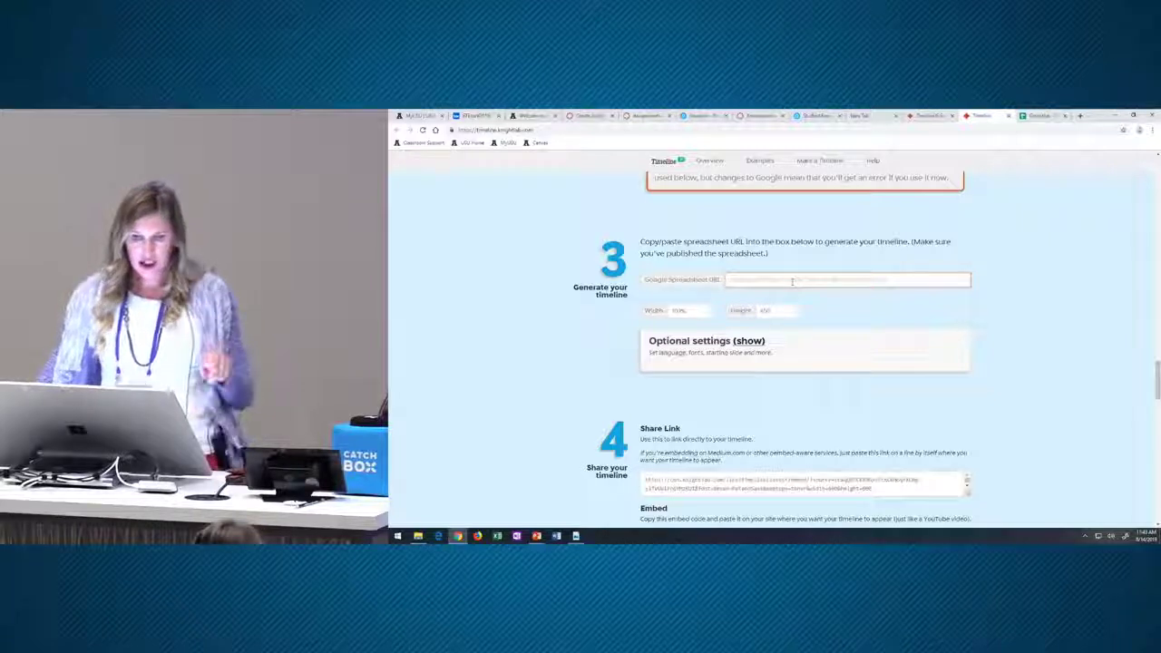
{"action": "key", "text": "ctrl+v"}
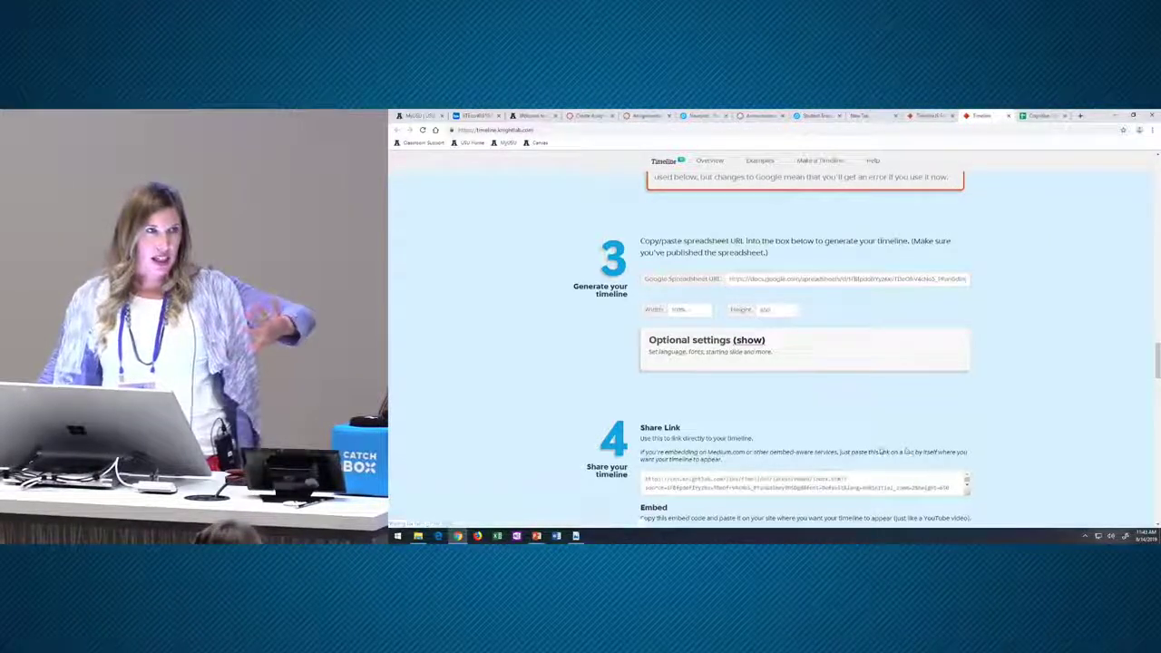
{"action": "scroll", "coordinate": [903, 302], "scroll_direction": "down", "scroll_amount": 2}
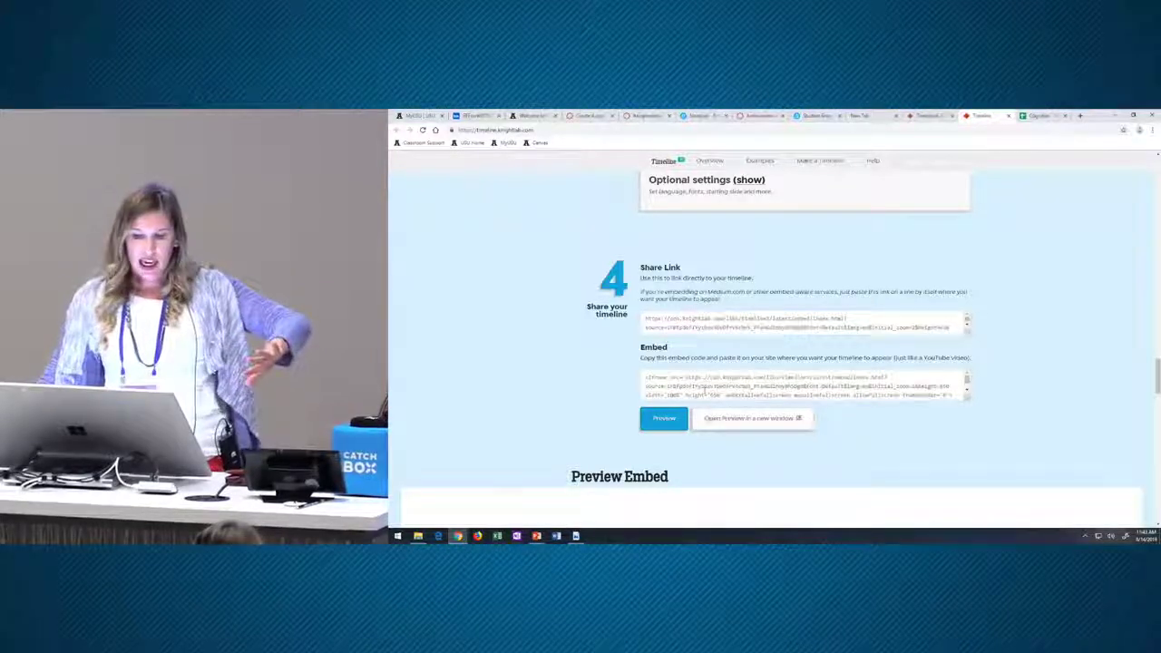
{"action": "left_click", "coordinate": [712, 381]}
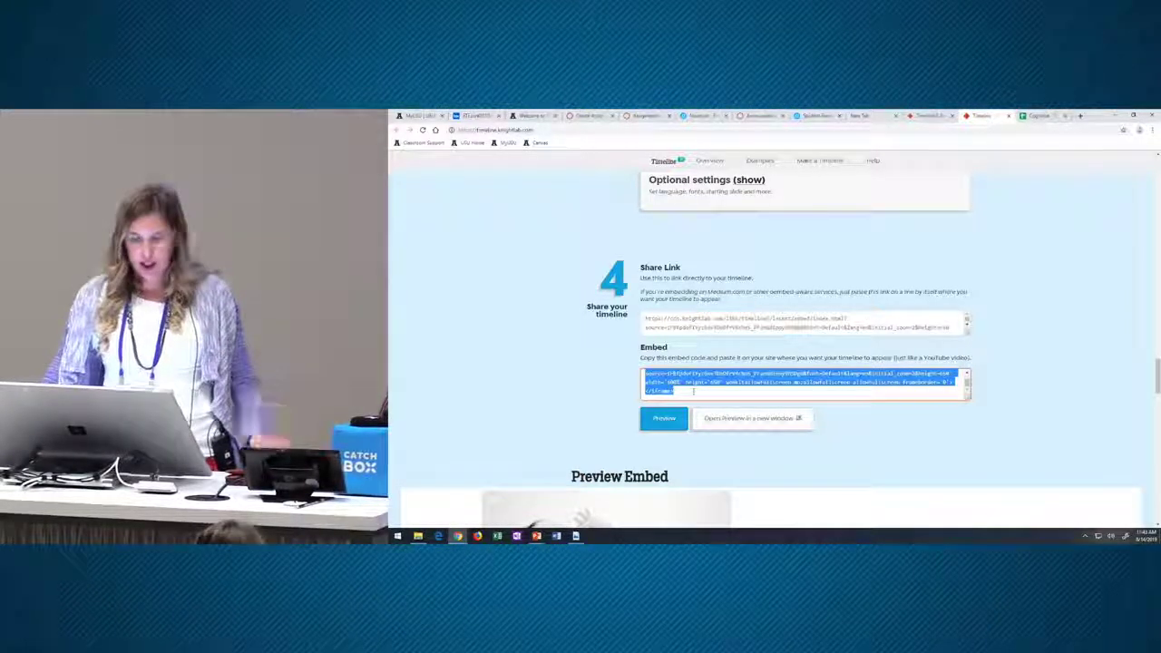
{"action": "scroll", "coordinate": [803, 432], "scroll_direction": "down", "scroll_amount": 5}
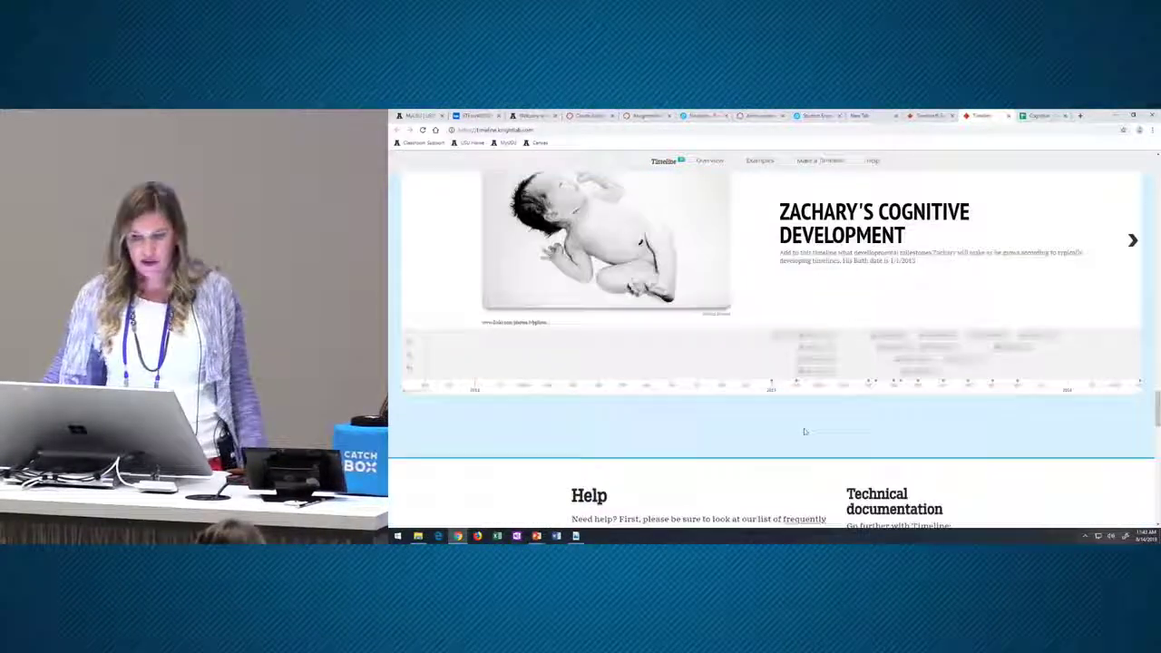
- Advance the embed preview four slides, through FACES, EYE DEVELOPMENT and ATTITUDE, to VOICES
{"action": "scroll", "coordinate": [803, 432], "scroll_direction": "up", "scroll_amount": 1}
{"action": "left_click", "coordinate": [1133, 309]}
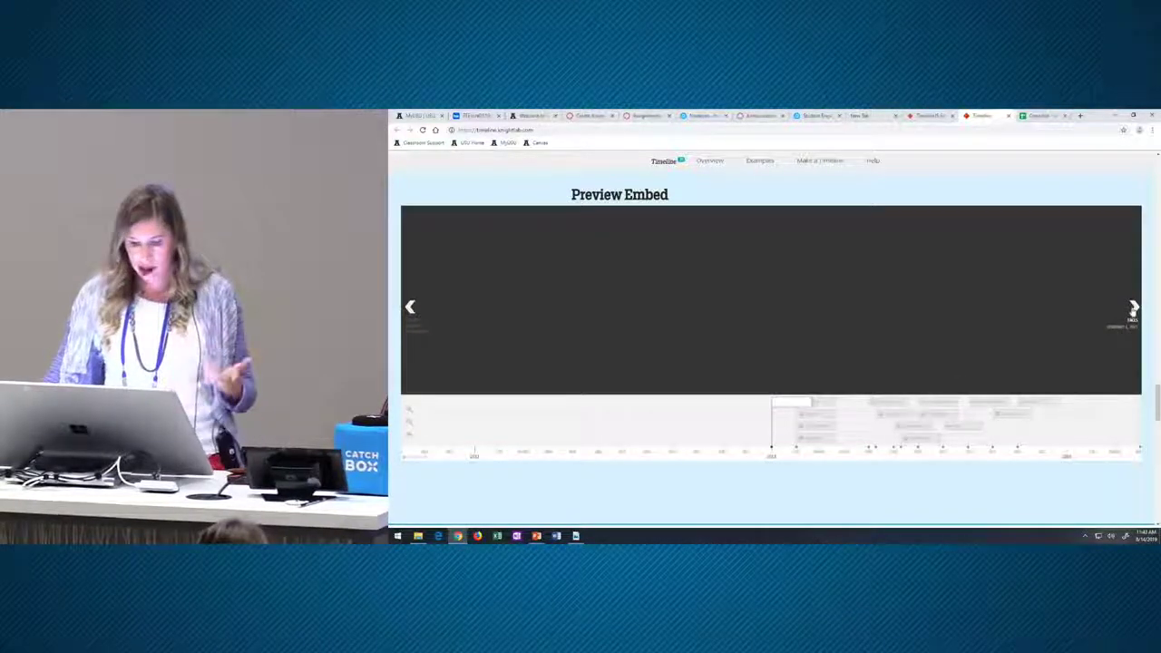
{"action": "left_click", "coordinate": [1132, 310]}
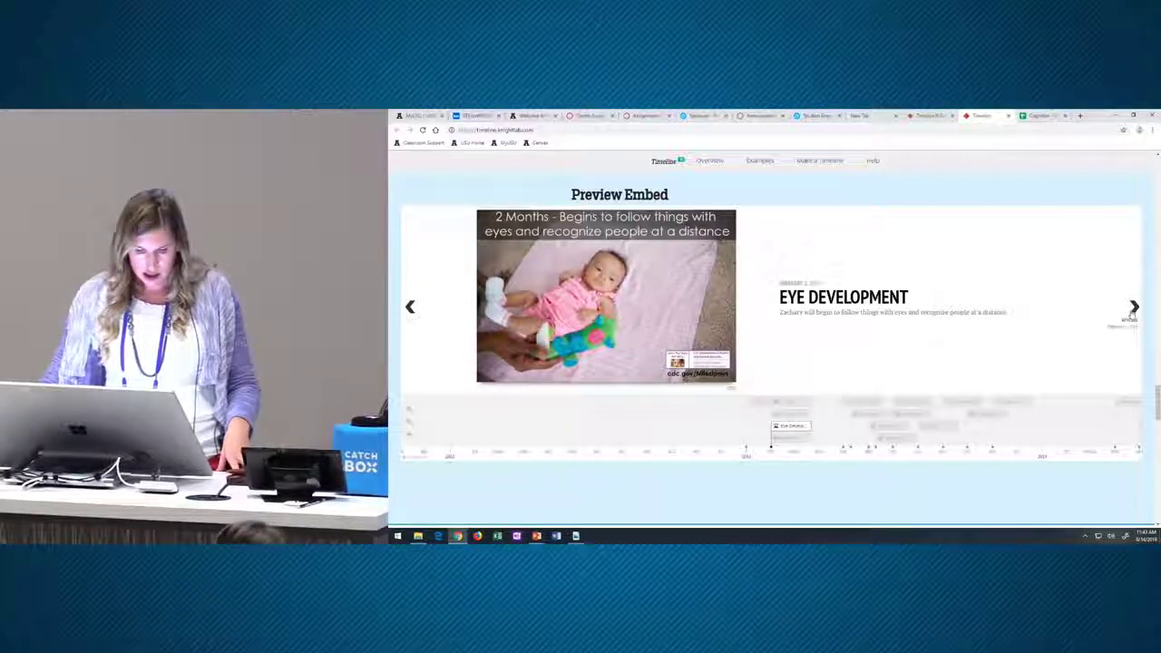
{"action": "left_click", "coordinate": [1133, 310]}
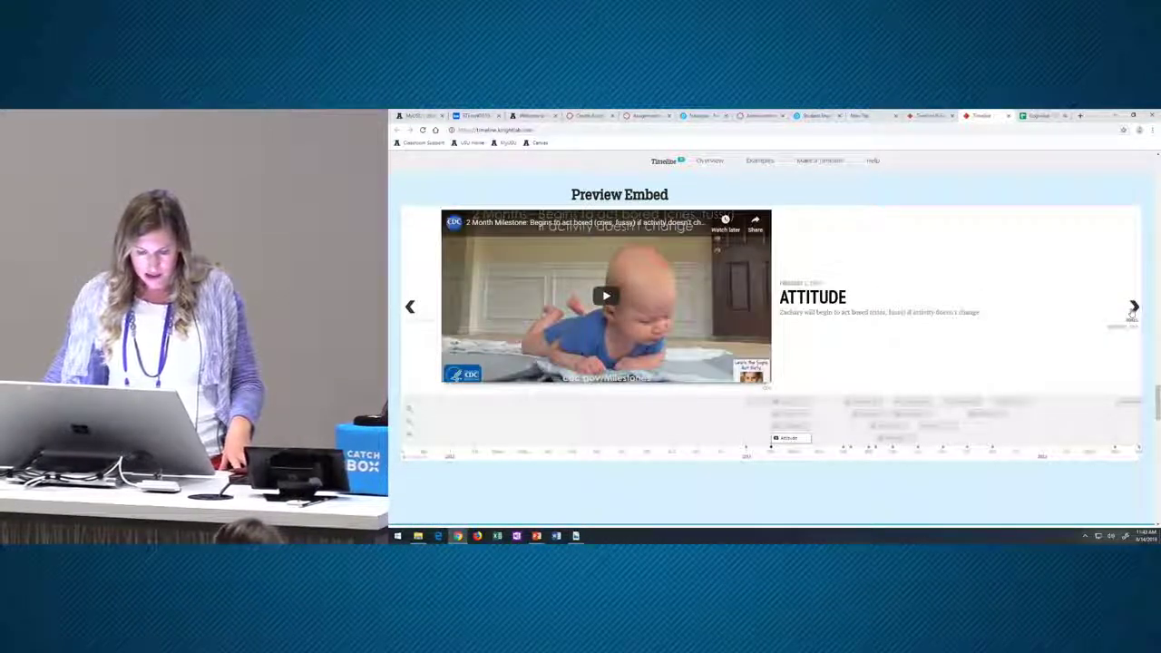
{"action": "left_click", "coordinate": [1133, 309]}
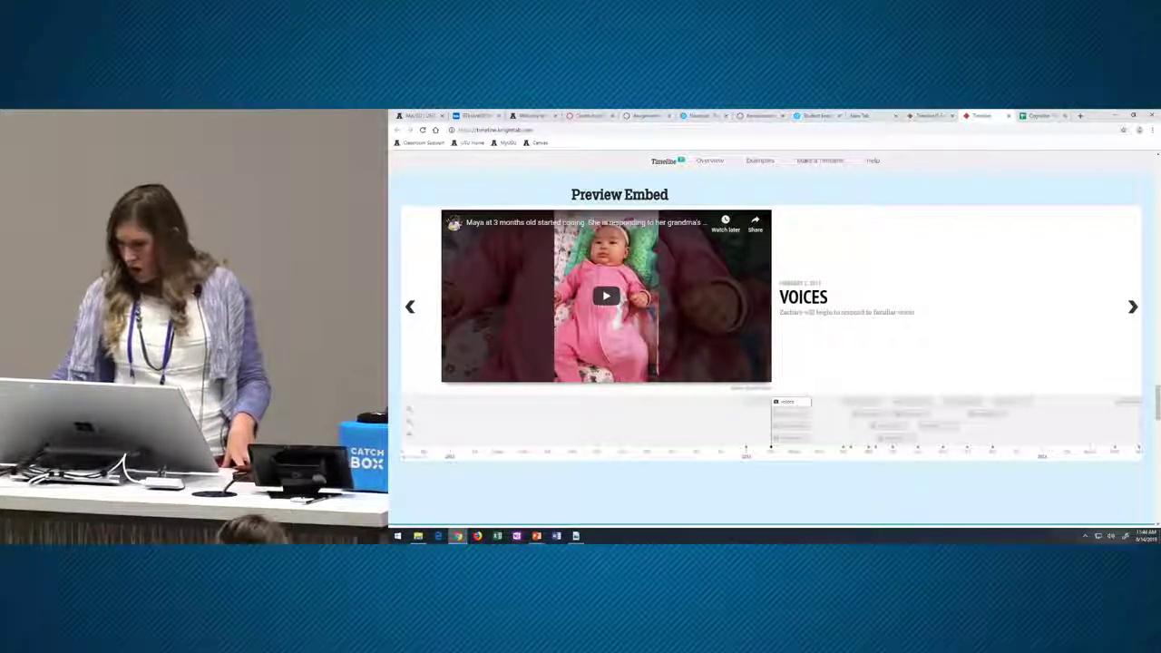
{"action": "mouse_move", "coordinate": [536, 536]}
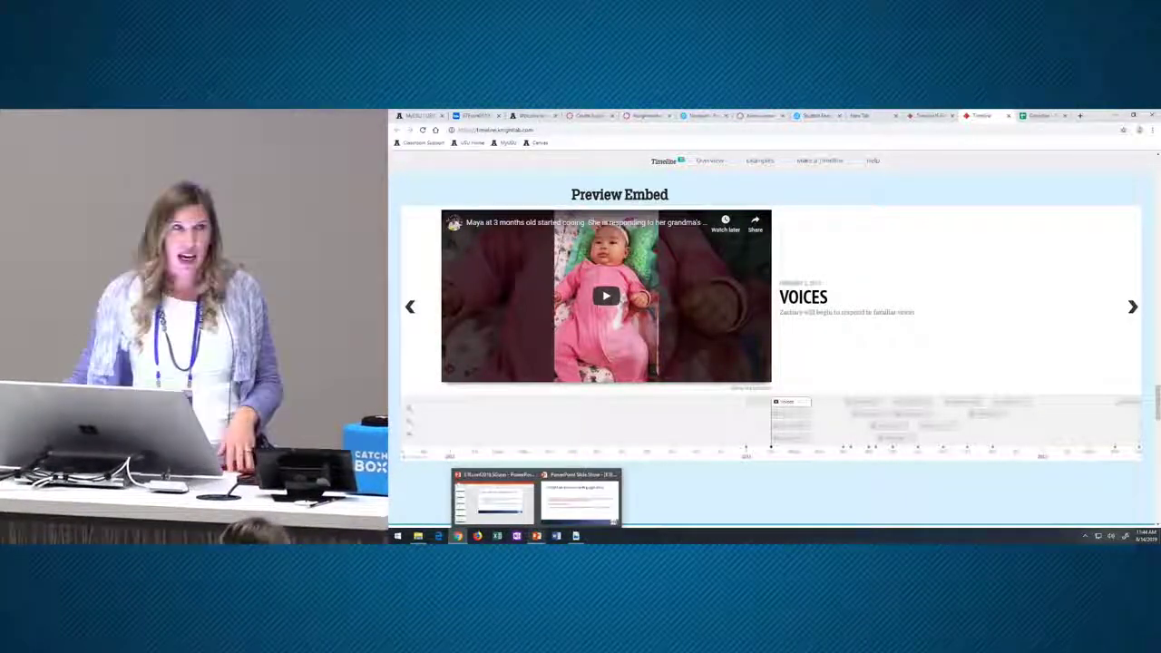